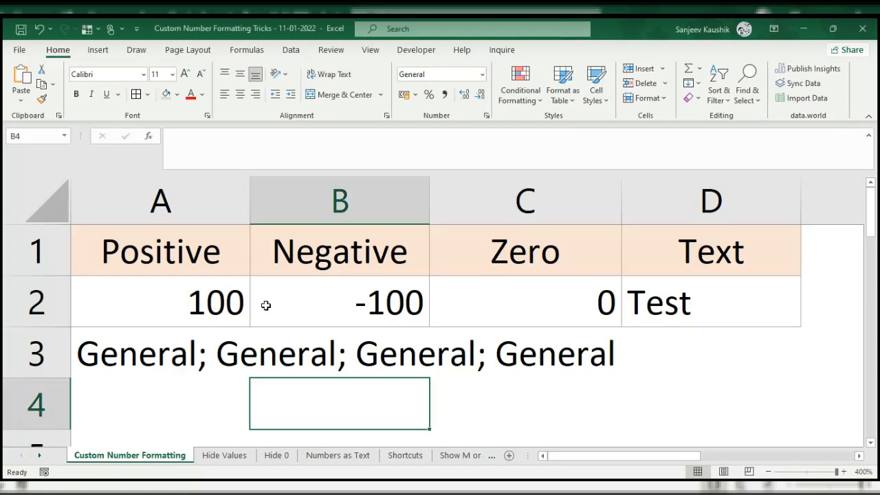
click(149, 295)
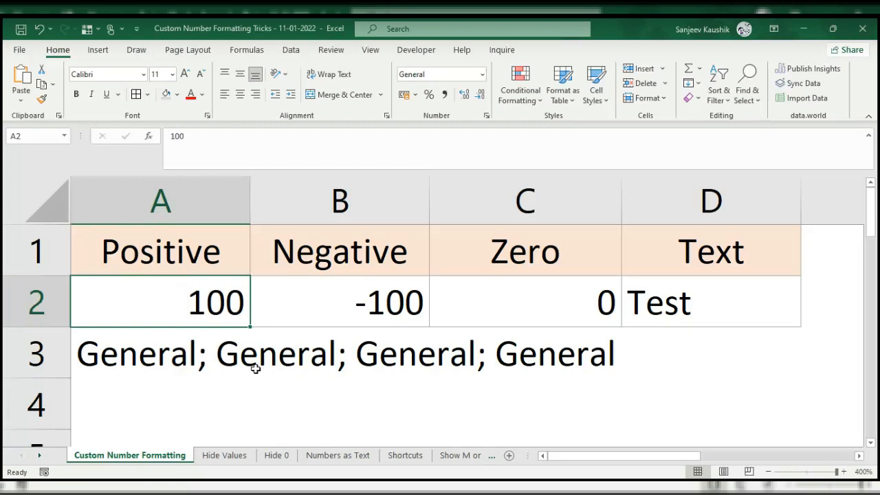
click(181, 354)
drag(214, 360, 507, 357)
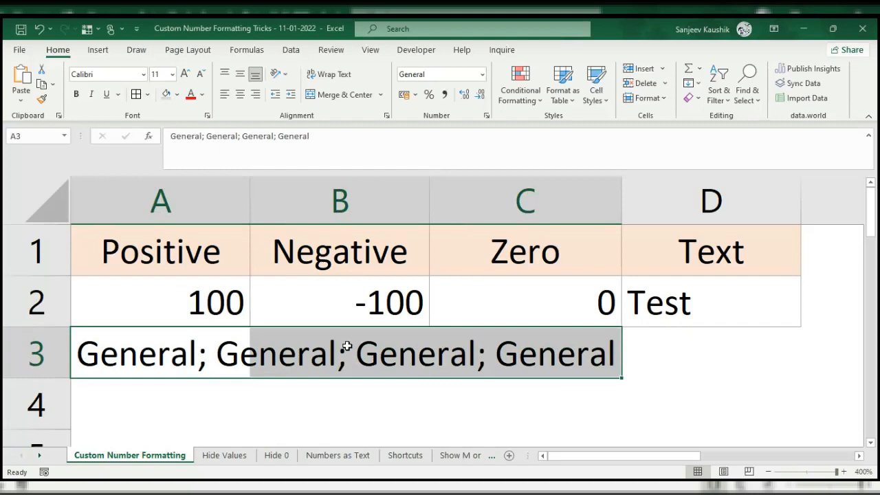
- Enter the number 10 in cell B4, below the General format code, and keep that cell selected
click(285, 393)
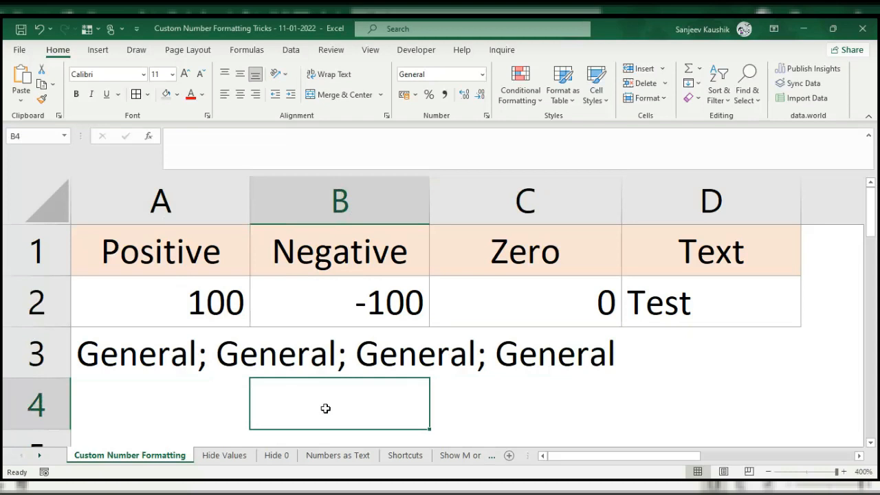
text(10)
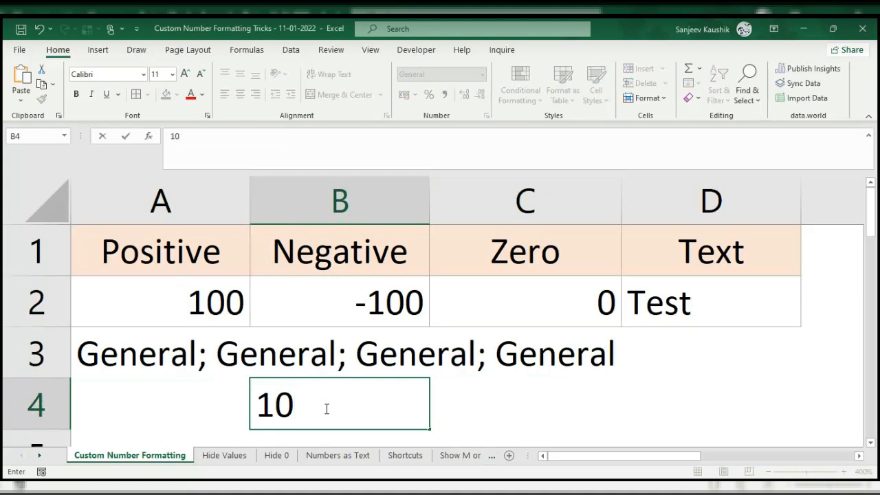
key(Return)
key(Up)
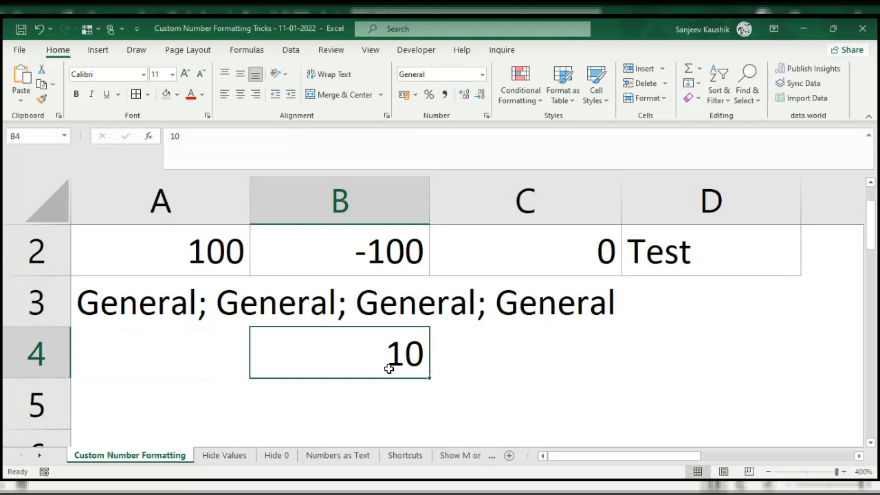
- Enter the date 11-01-2022 in cell C4 and compare its number format with that of cell B4
click(468, 354)
click(369, 357)
click(469, 364)
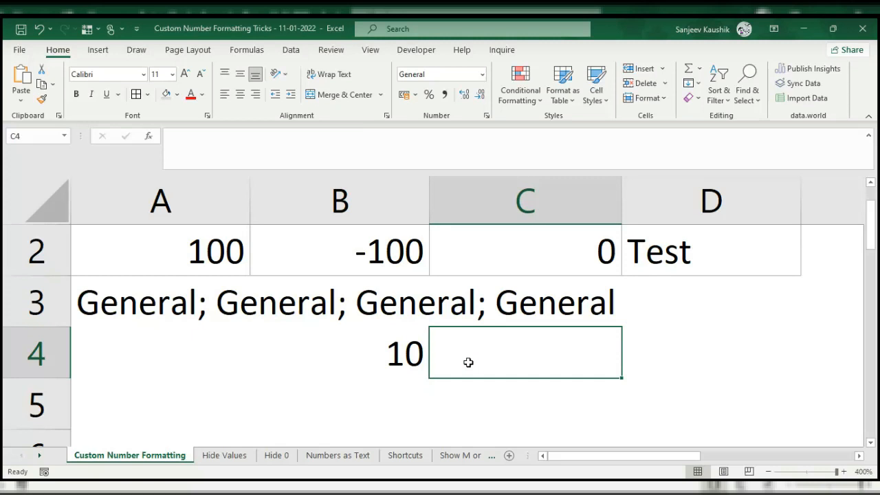
text(11)
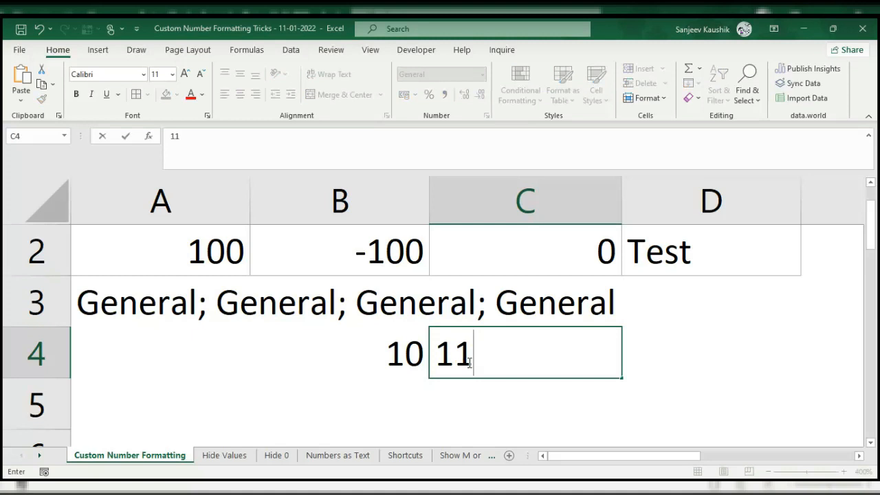
text(-01-2022)
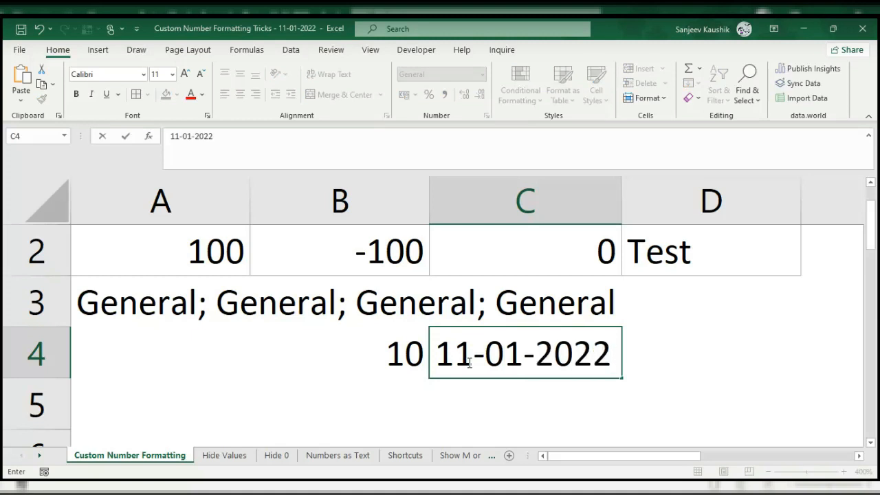
key(ctrl+Return)
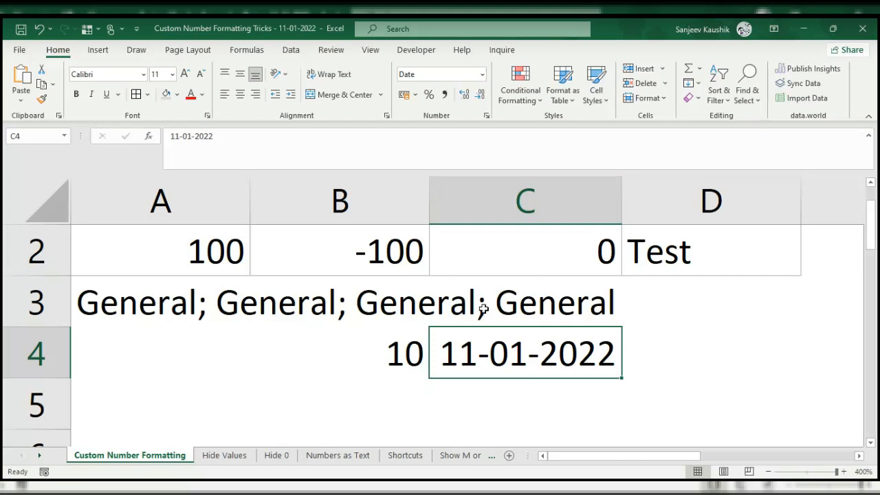
click(388, 361)
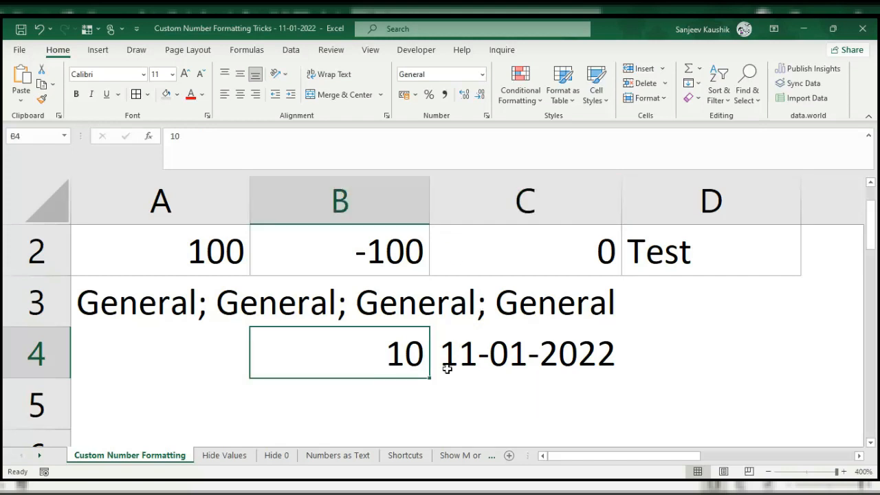
click(481, 358)
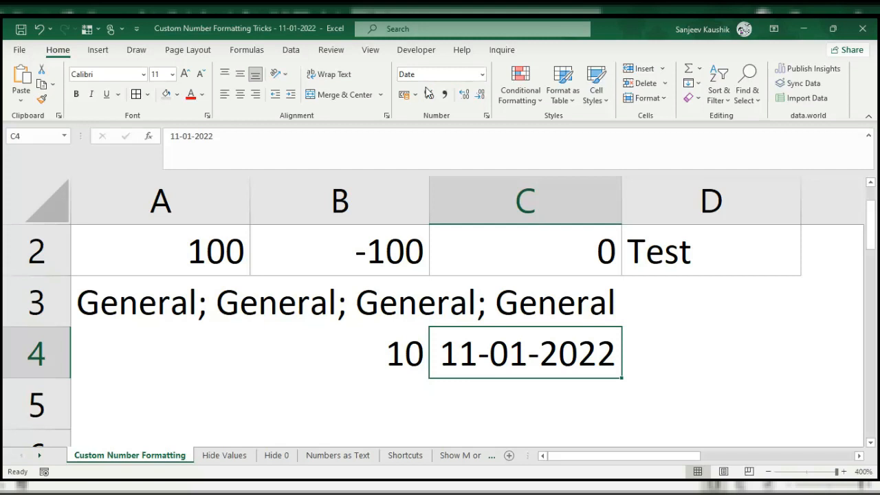
- Enter the percentage 55% in cell D4 and select that cell to check its number format
click(650, 359)
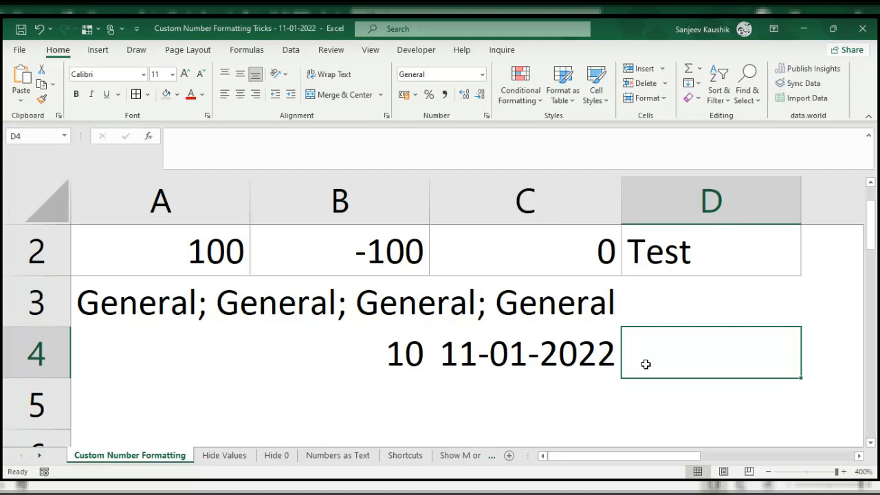
text(55%)
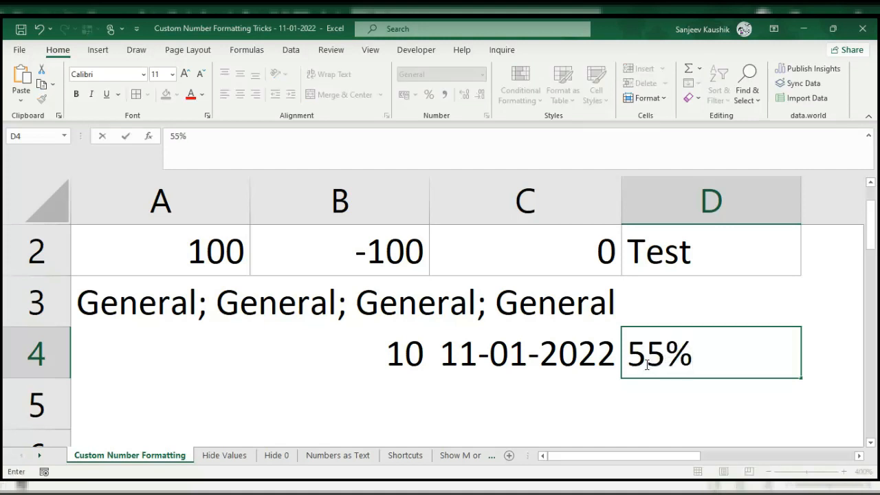
key(Return)
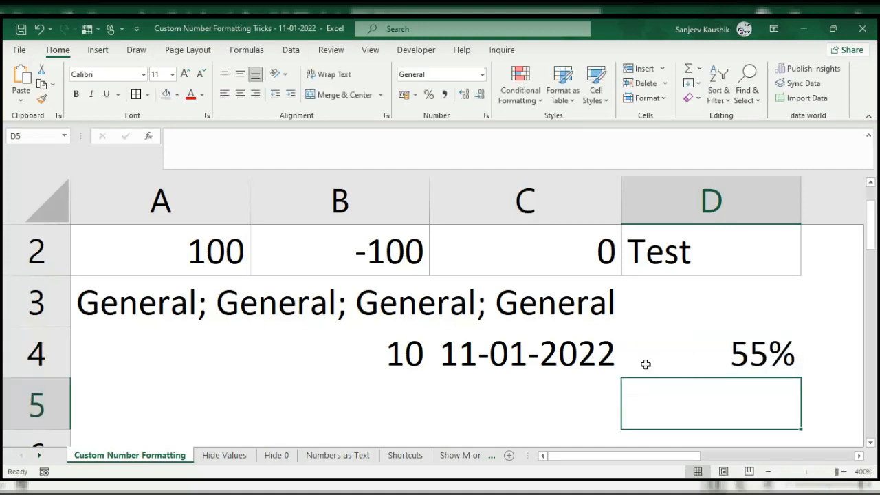
click(645, 364)
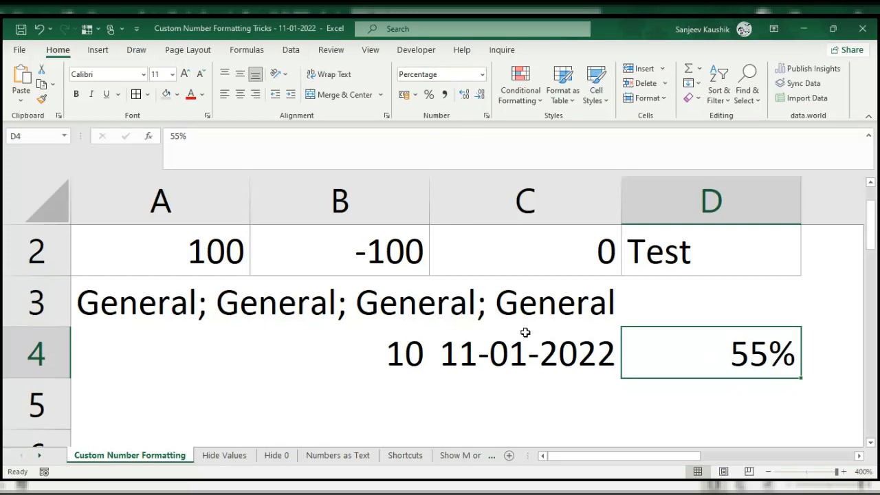
- Compare the number formats applied to the sample values in cells B4, C4 and D4
drag(400, 354, 680, 359)
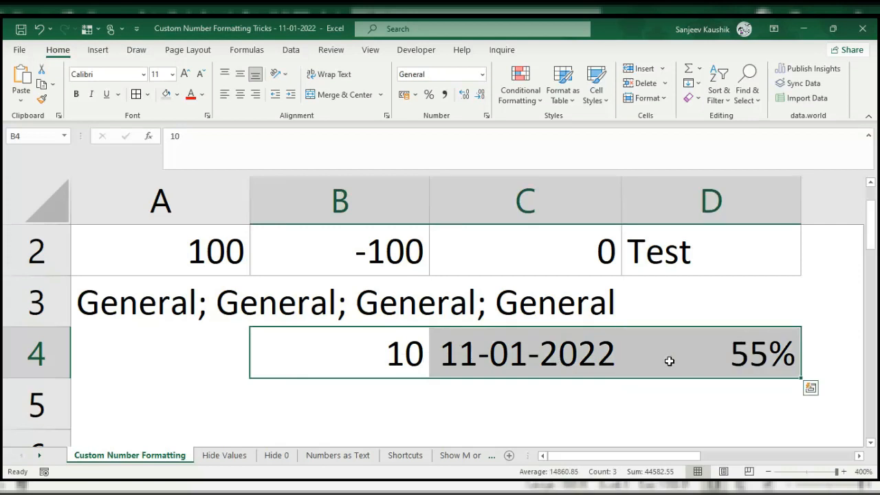
click(384, 365)
click(483, 359)
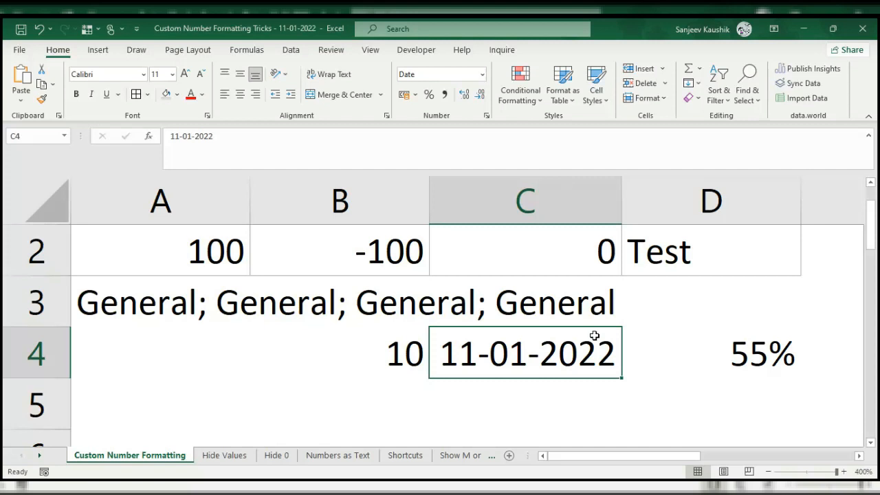
click(666, 352)
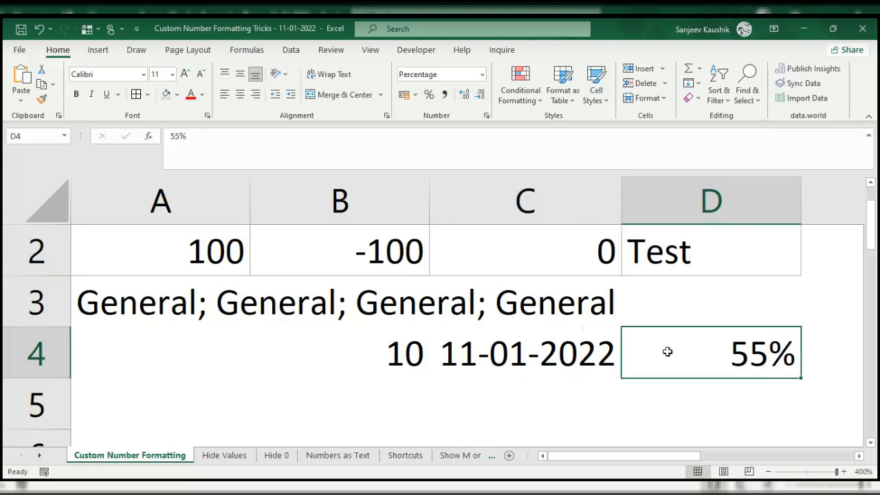
click(406, 360)
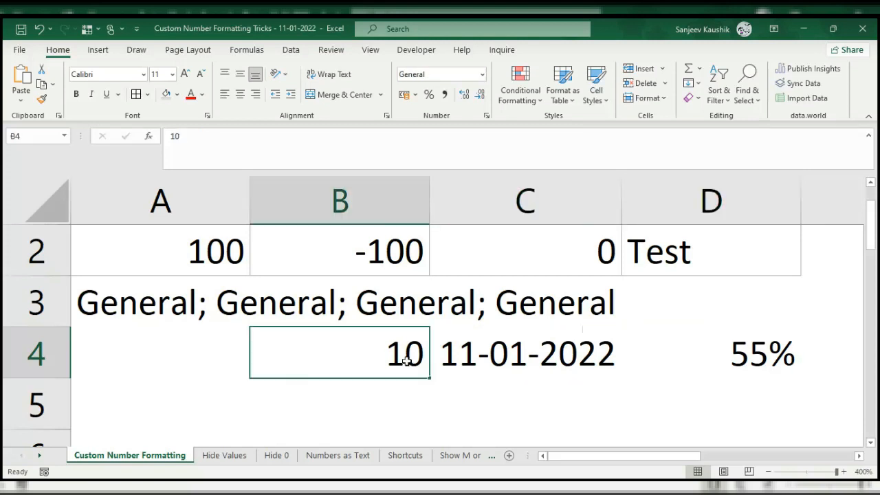
click(492, 354)
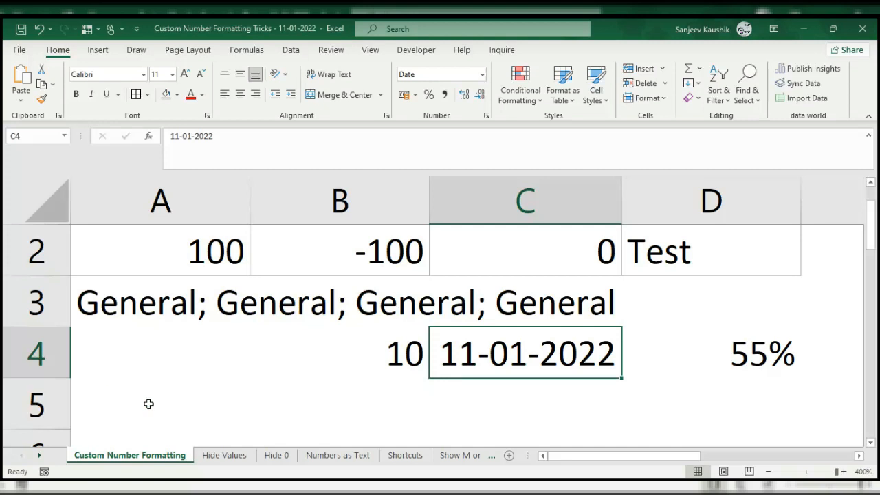
click(218, 354)
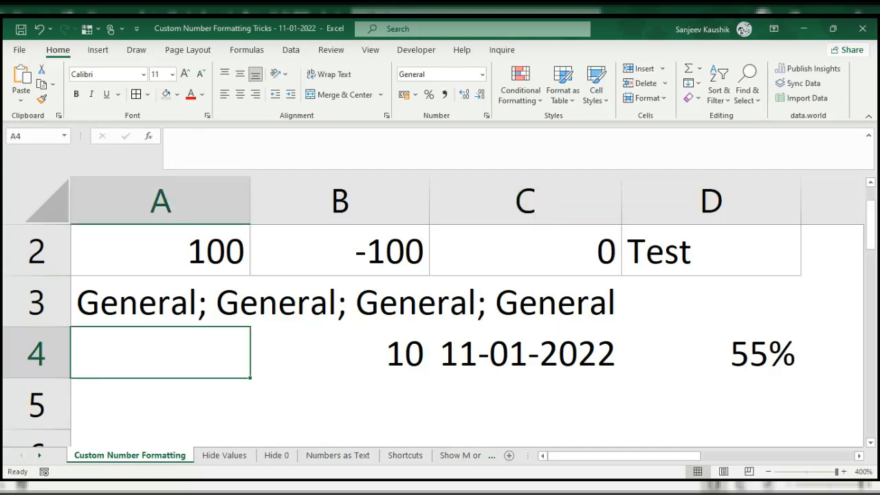
key(alt+Tab)
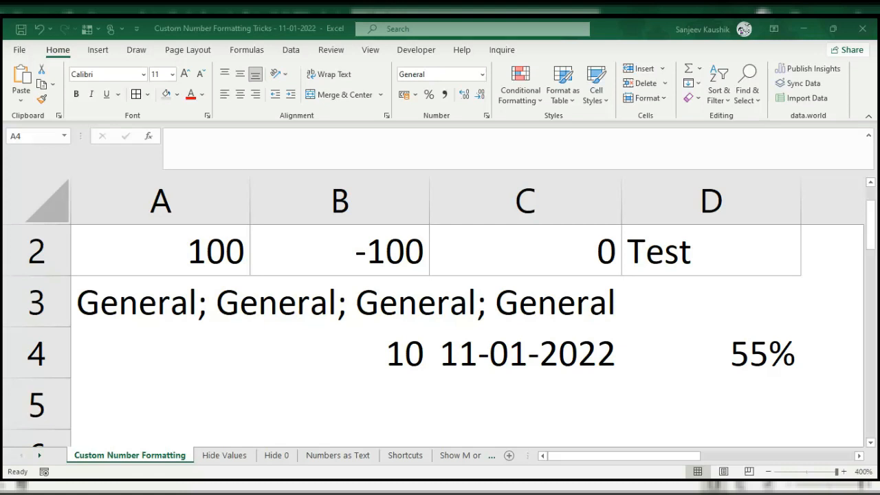
click(471, 446)
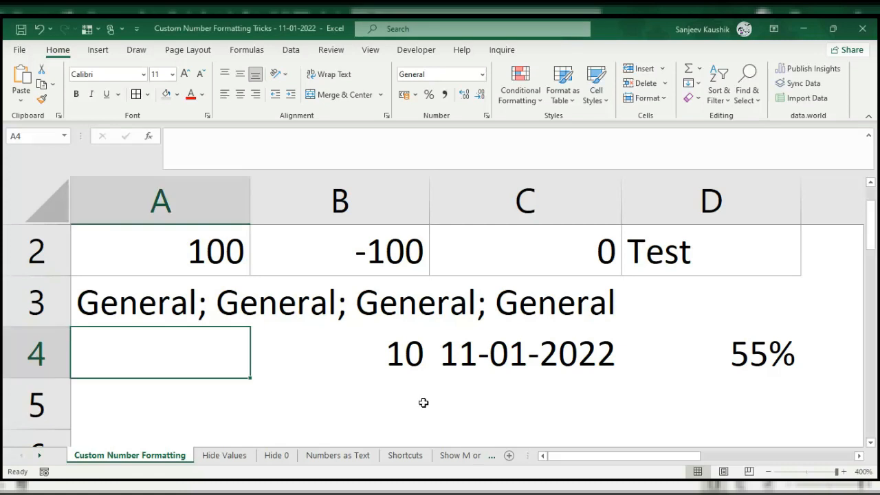
- Open the Hide Values sheet and select the first value of the Data column, cell A2
click(227, 455)
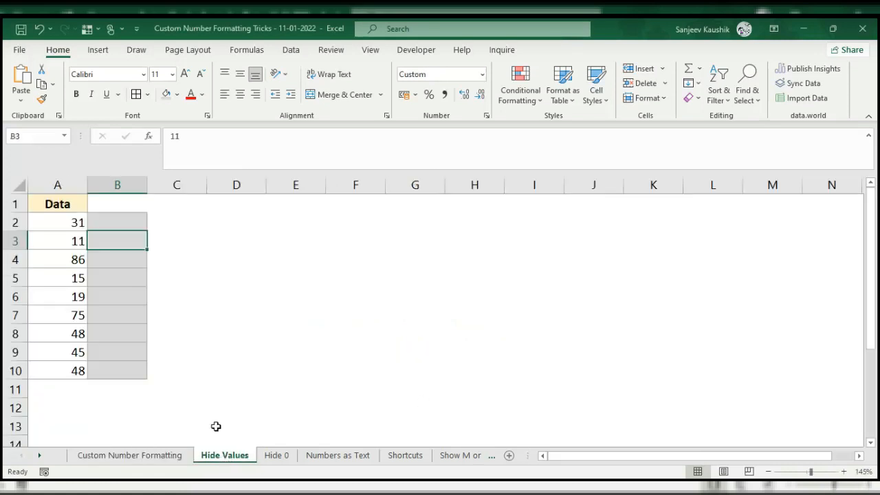
click(53, 217)
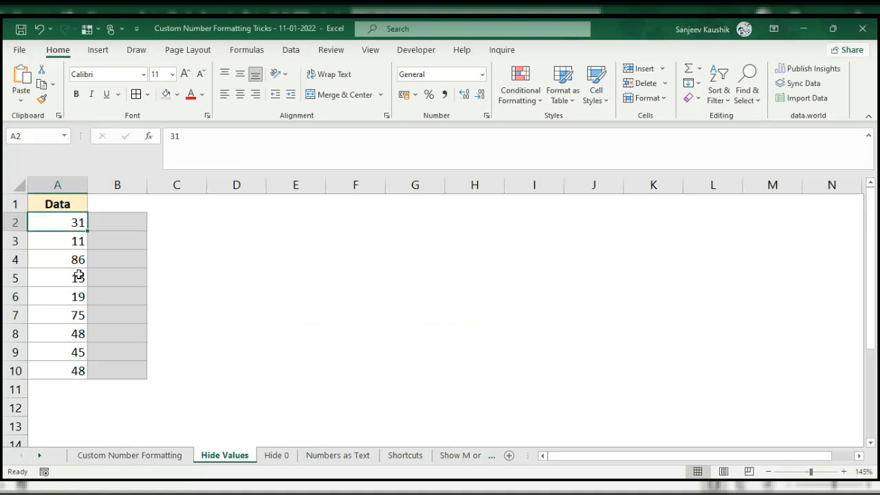
ctrl+scroll(238, 324, up, 6)
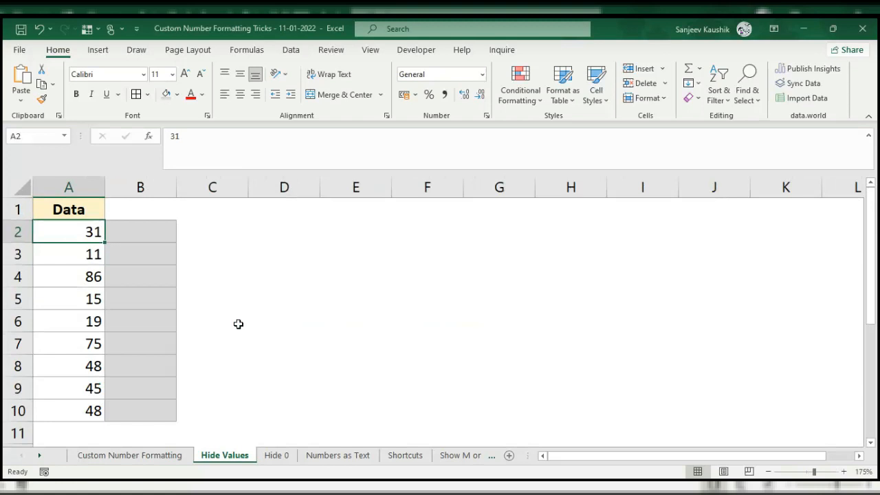
click(870, 184)
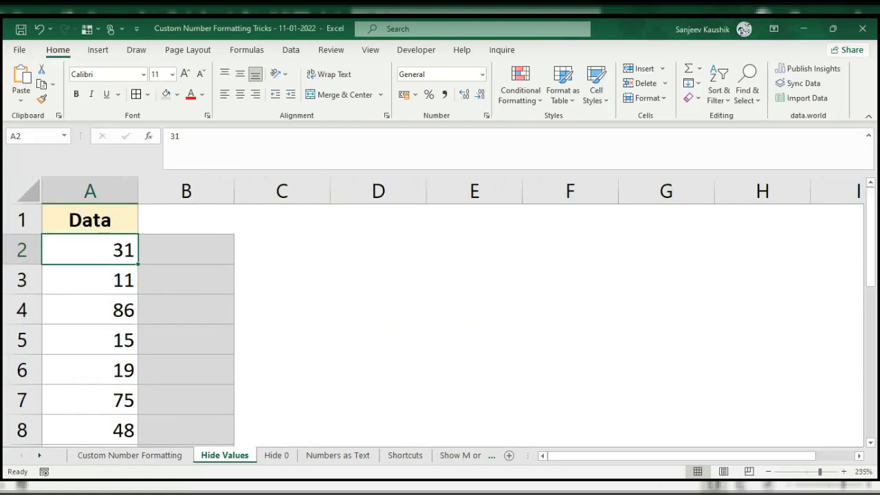
click(659, 487)
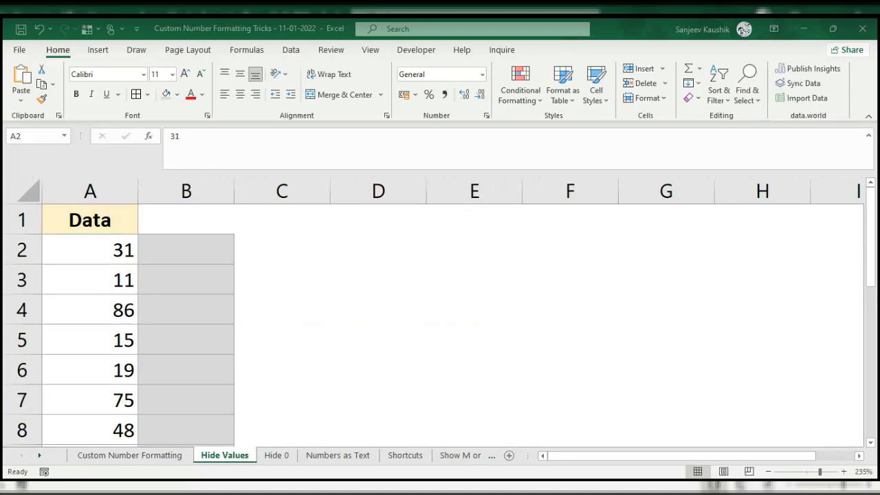
click(111, 250)
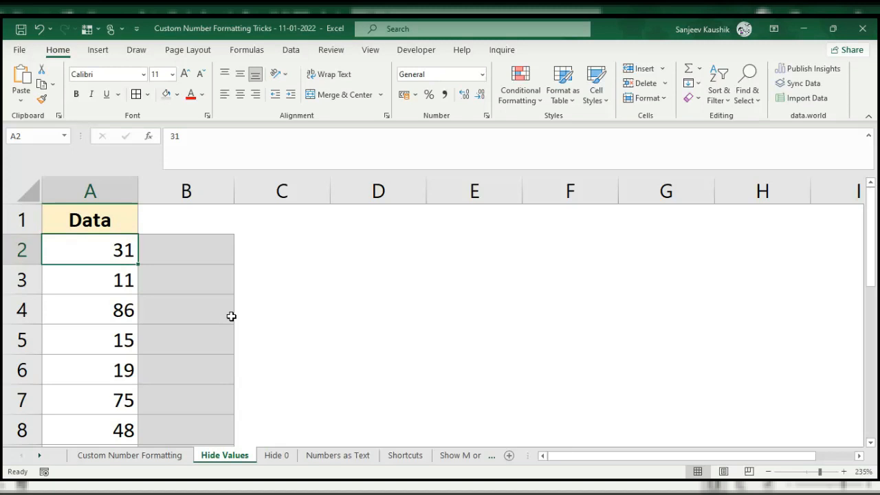
- Review cell B4 on the Custom Number Formatting sheet, and return to the Hide Values sheet
click(156, 459)
click(382, 361)
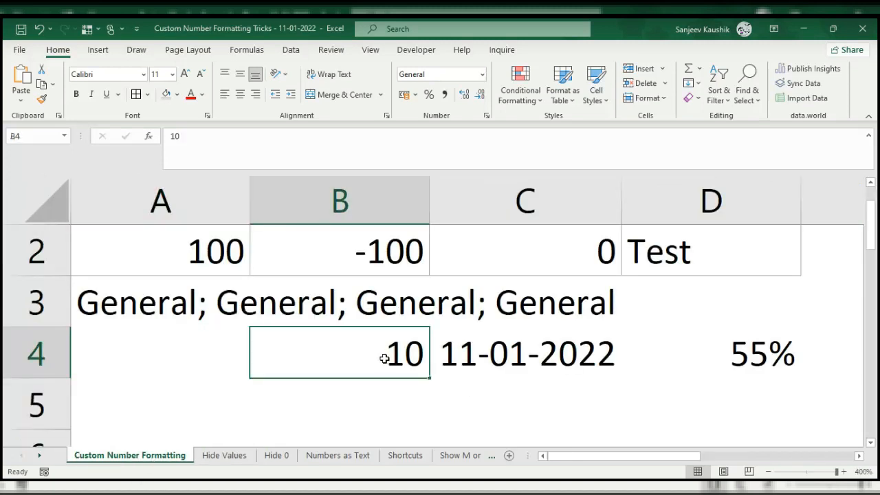
click(224, 455)
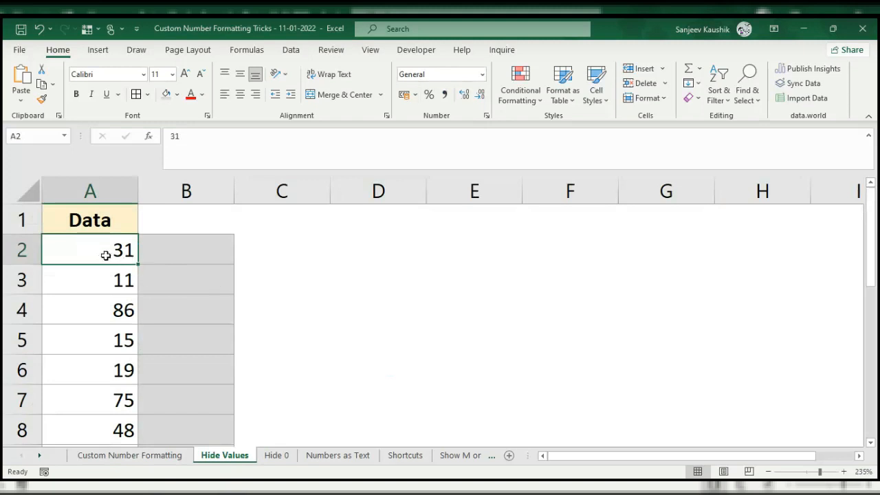
drag(104, 250, 97, 427)
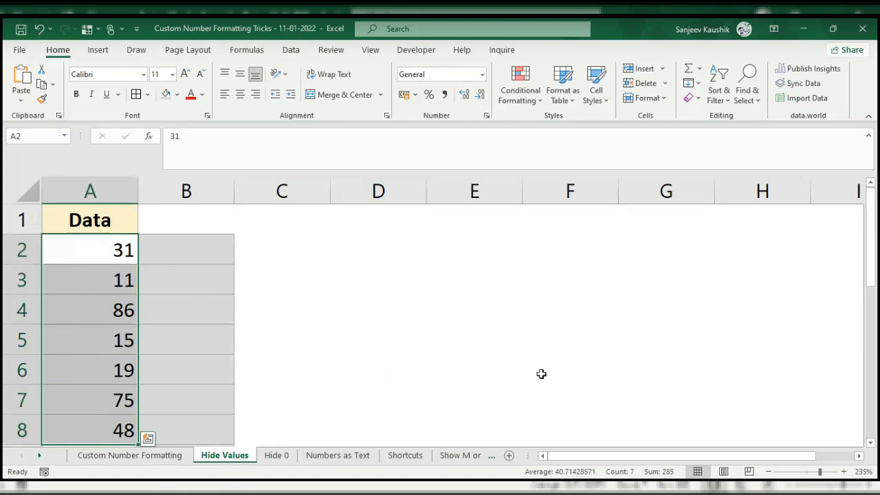
mouse_move(871, 243)
mouse_down()
mouse_move(877, 294)
mouse_move(877, 242)
mouse_up()
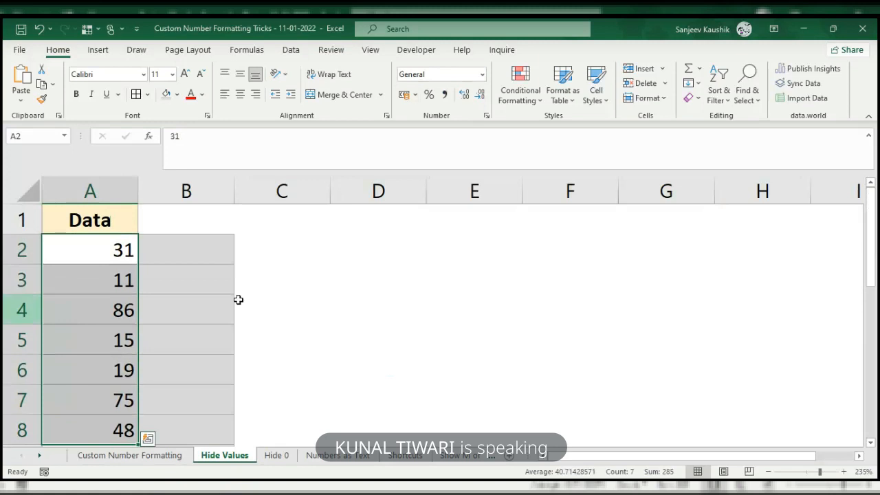
click(92, 250)
drag(92, 249, 101, 434)
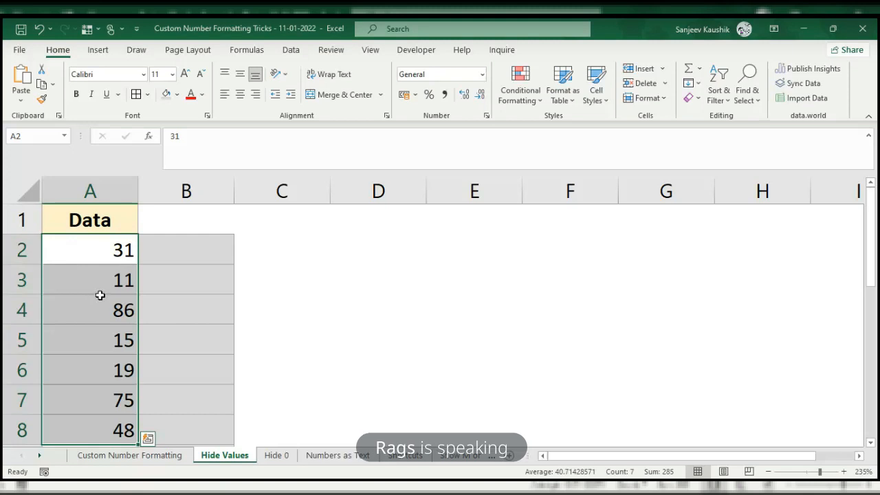
click(107, 251)
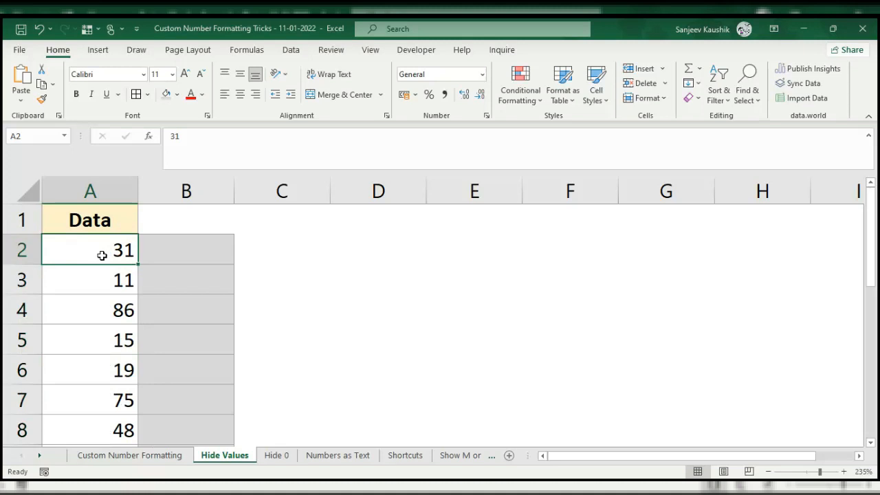
- Set the font colour of cells A2:A7 in the Data column to white
click(100, 279)
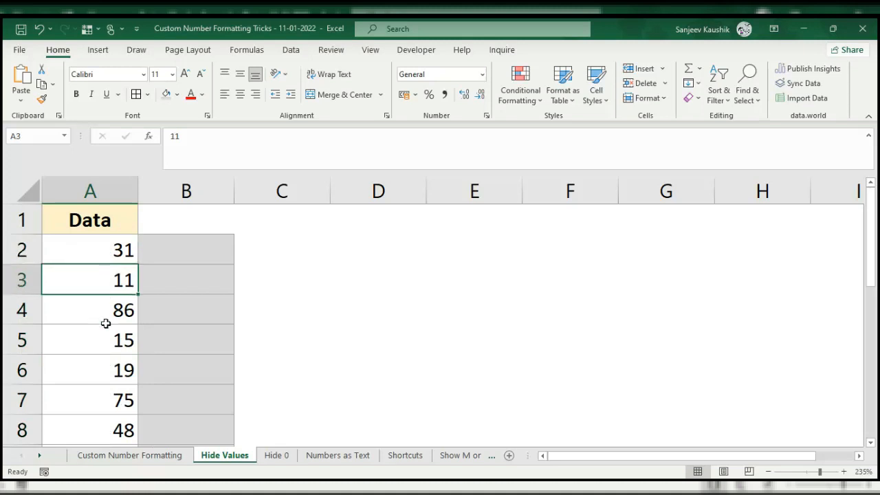
drag(112, 249, 118, 404)
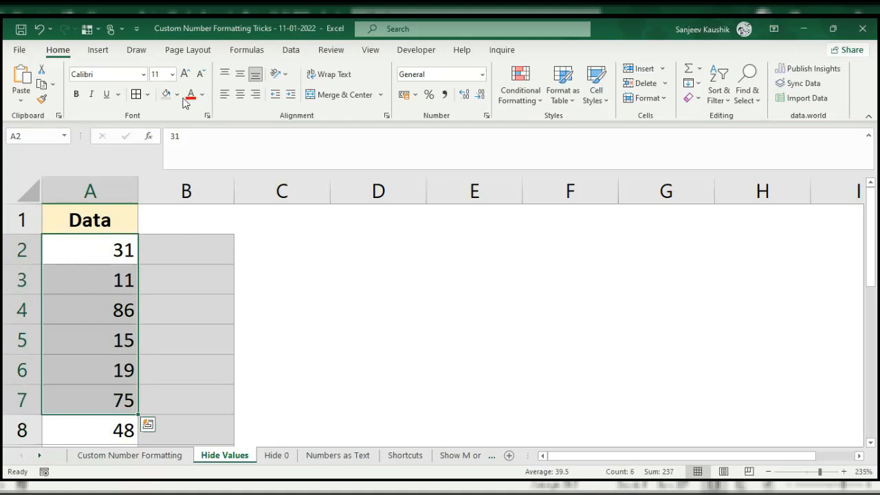
click(204, 94)
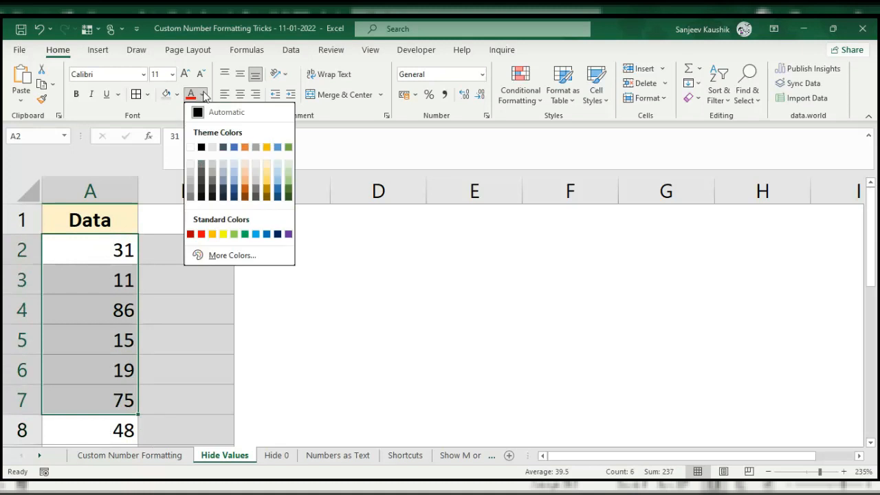
click(190, 146)
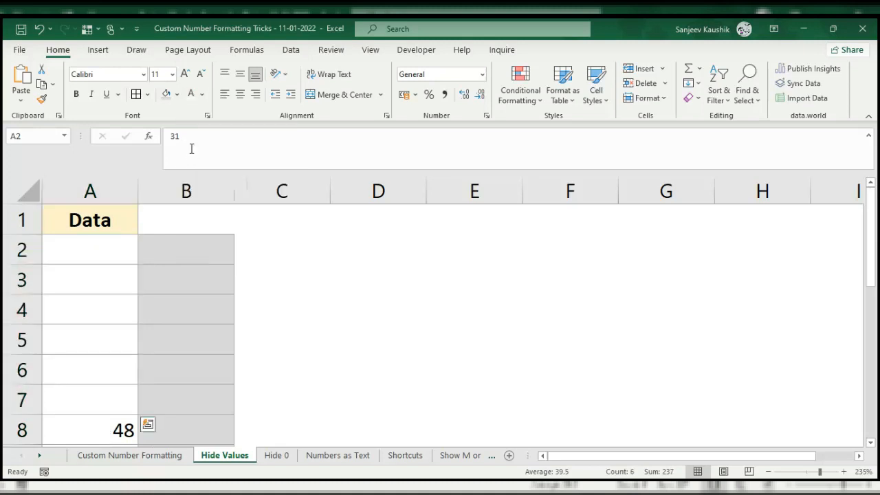
- Reselect cells A2:A7 and review the available fill colours
drag(98, 252, 101, 381)
drag(90, 253, 108, 400)
click(177, 94)
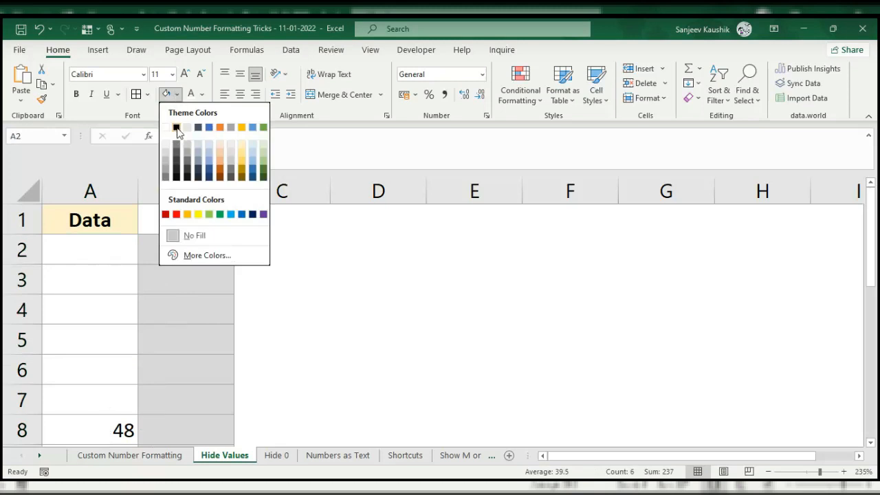
- Inspect the hidden Data values in column A by selecting their cells individually and as ranges
click(98, 252)
click(78, 250)
drag(78, 249, 76, 316)
click(84, 249)
drag(81, 251, 80, 370)
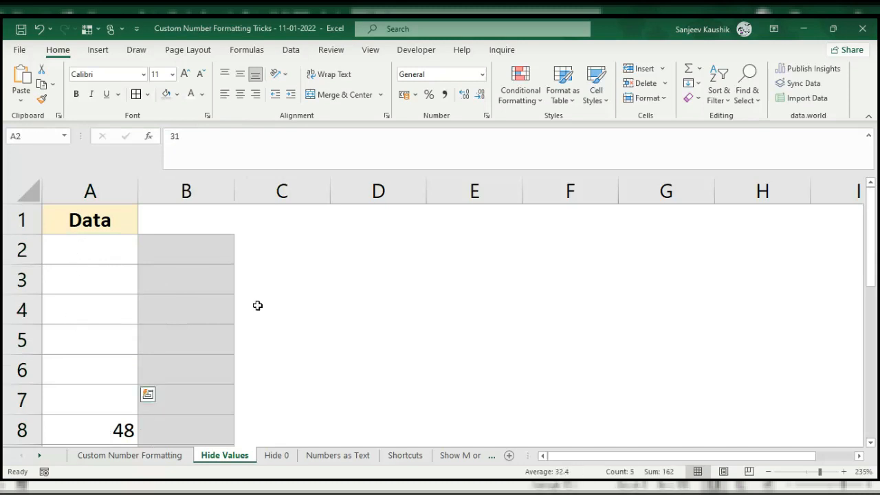
click(88, 249)
click(326, 294)
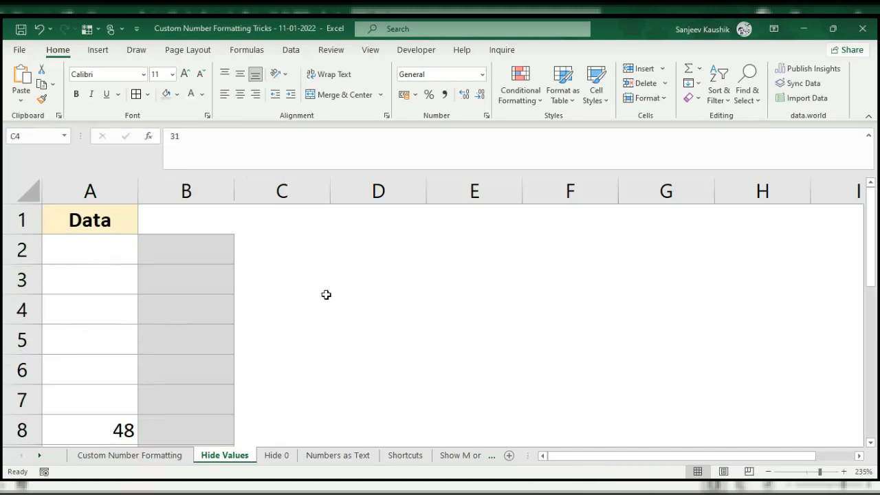
right_click(292, 287)
click(66, 251)
click(66, 250)
click(296, 379)
click(76, 262)
- Undo the white font colour on the Data values and review the font colour choices for cell A3
key(ctrl+z)
click(111, 278)
click(202, 95)
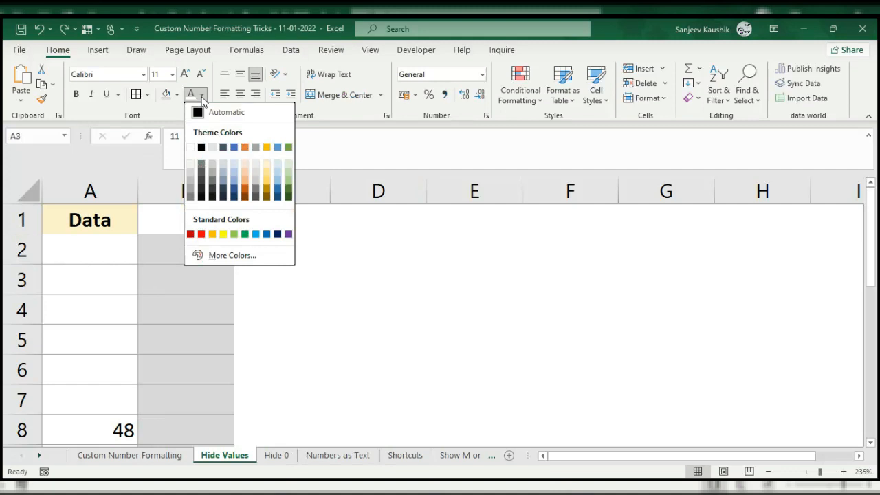
click(105, 285)
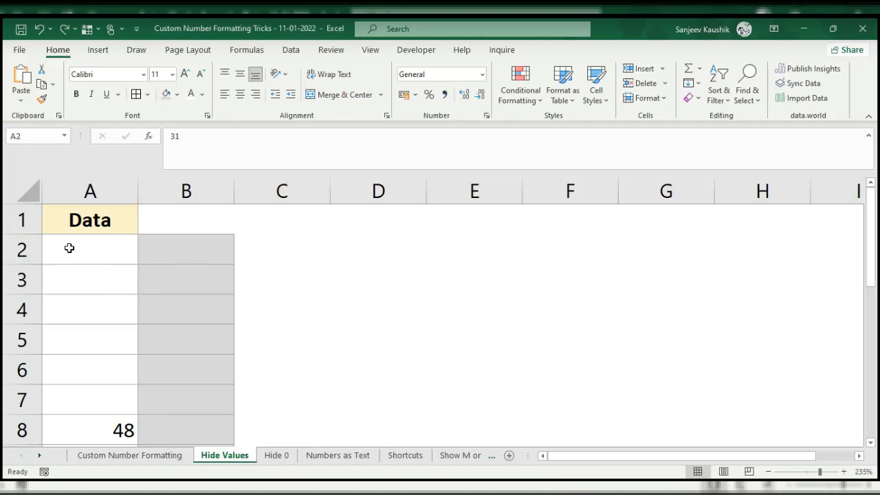
drag(82, 251, 103, 430)
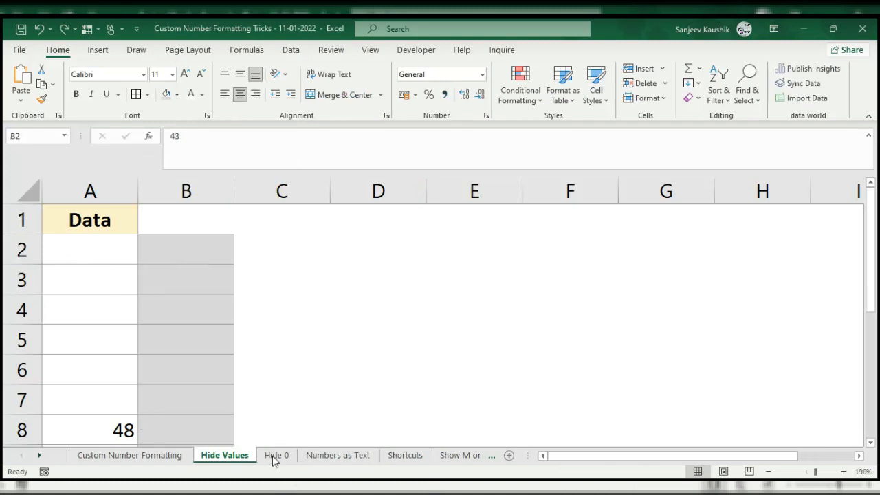
- Review the store data on the Hide 0 sheet and the sample values on the Custom Number Formatting sheet
click(474, 369)
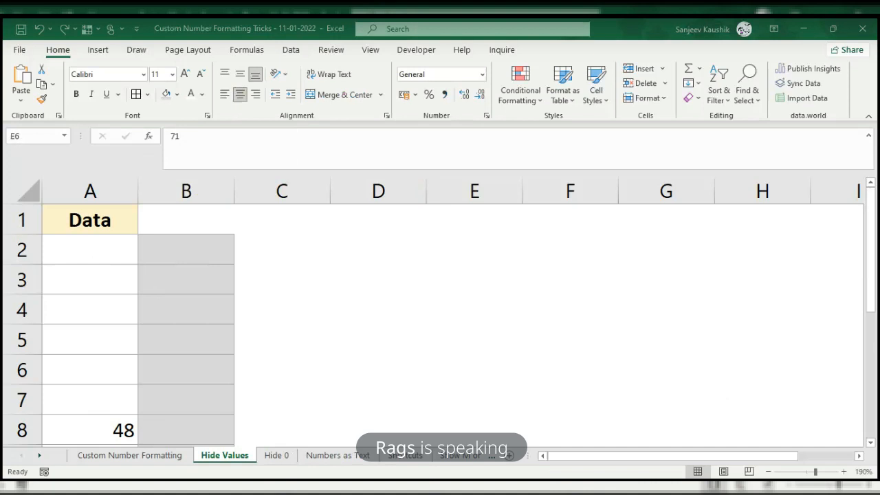
click(101, 266)
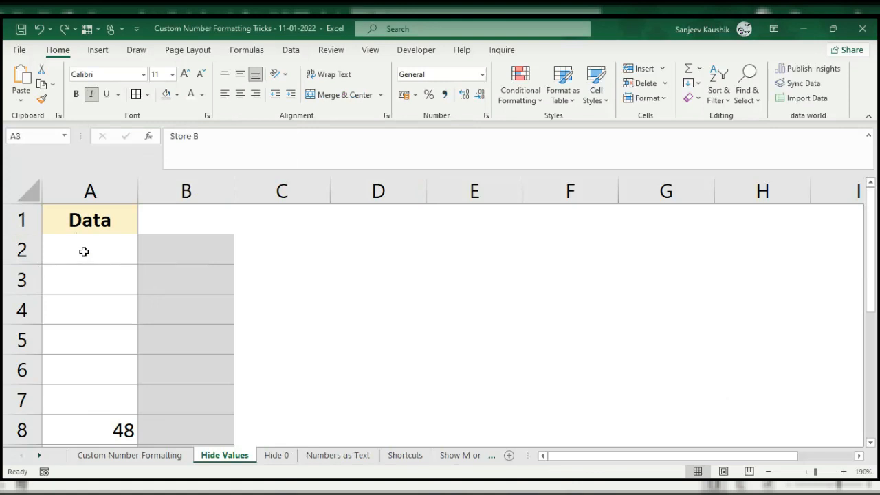
key(F2)
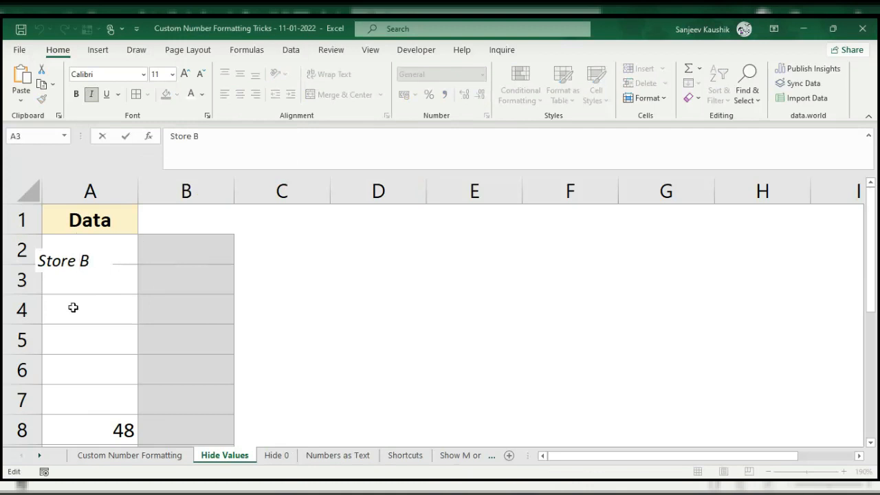
key(ctrl+Page_Down)
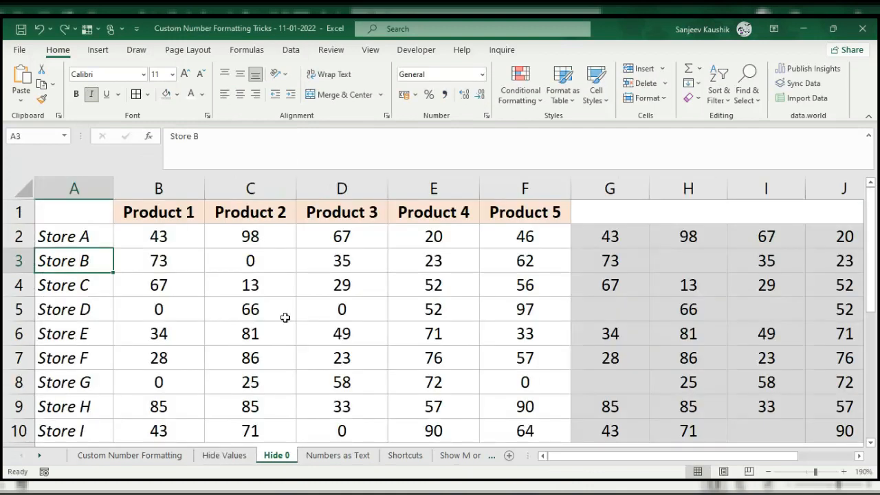
click(132, 456)
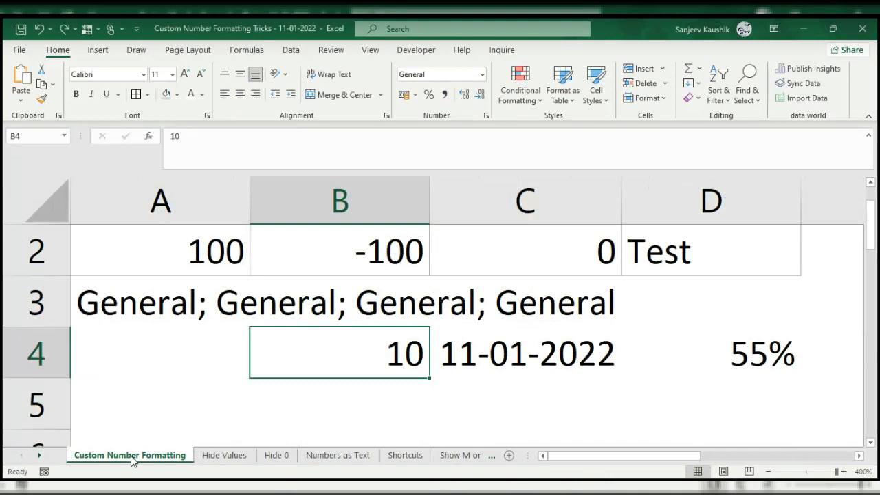
- Return to the Hide Values sheet and set the font colour of cells A2:A7 to white
click(212, 457)
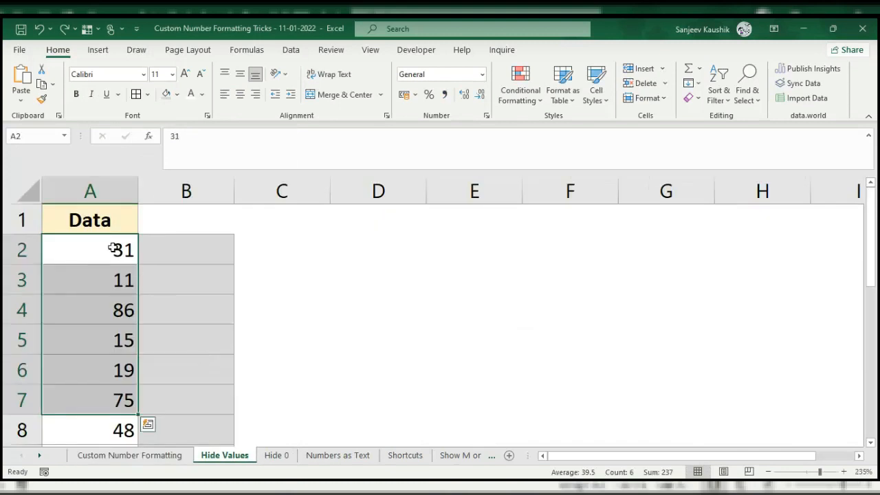
click(204, 95)
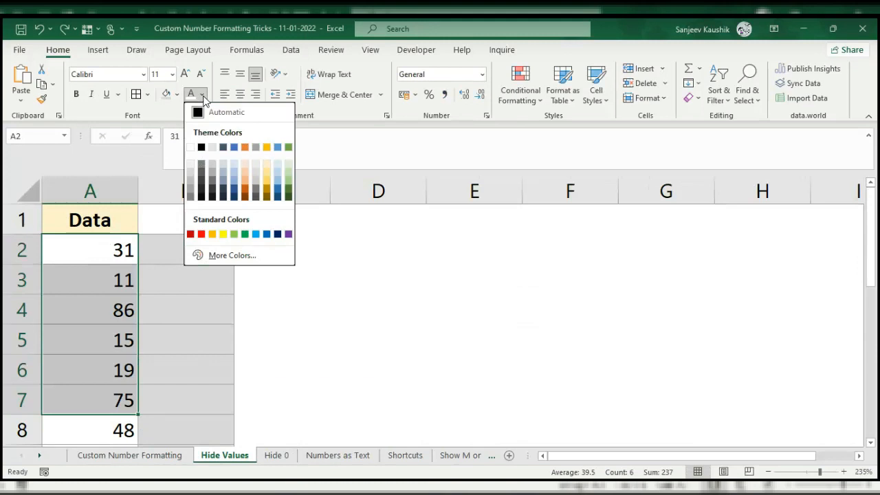
click(191, 147)
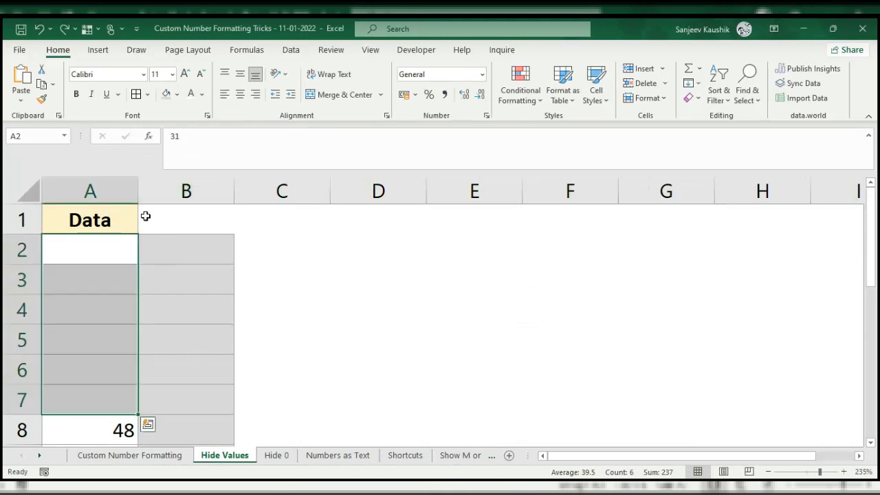
- Try a dark grey fill on cells A2:A7 in the Data column, and undo it
click(177, 95)
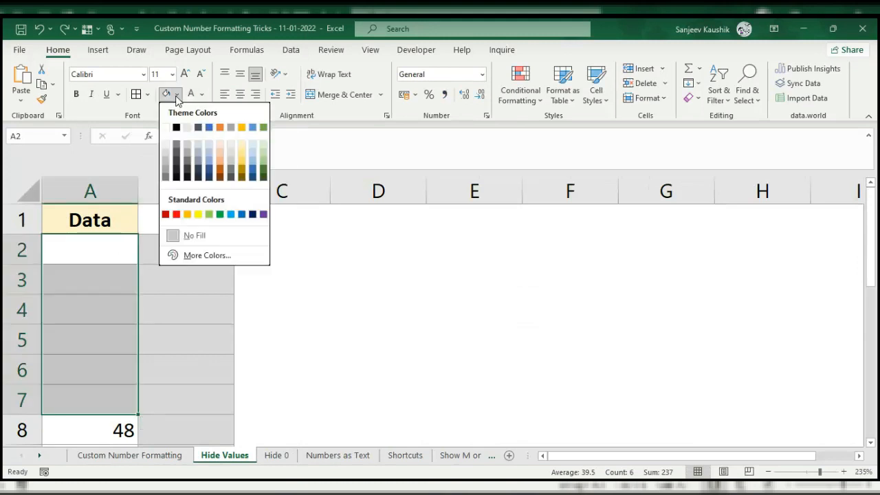
click(176, 145)
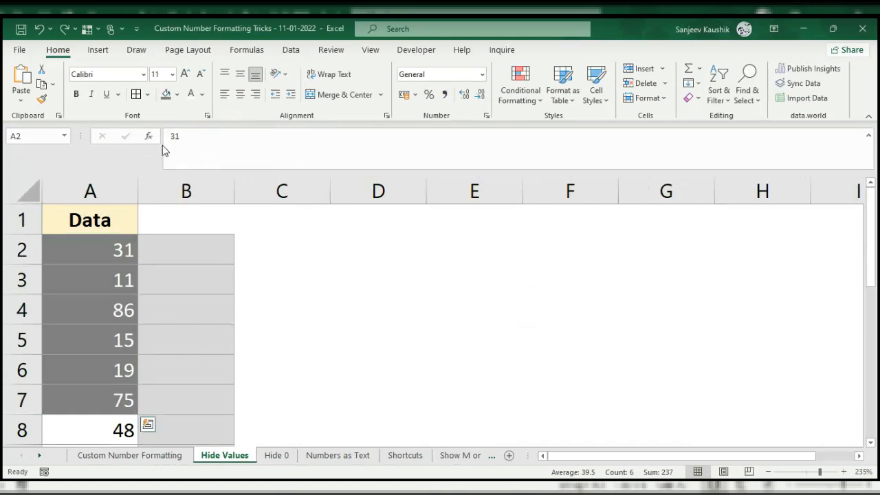
click(91, 252)
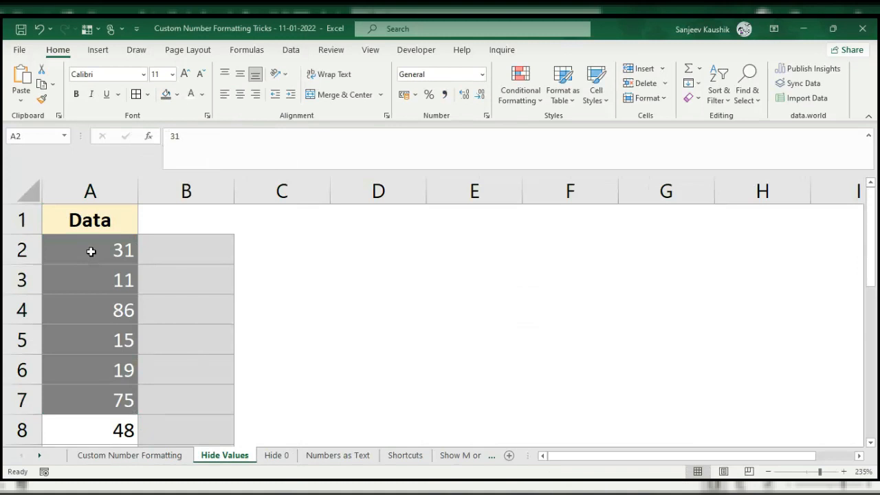
click(111, 363)
key(ctrl+z)
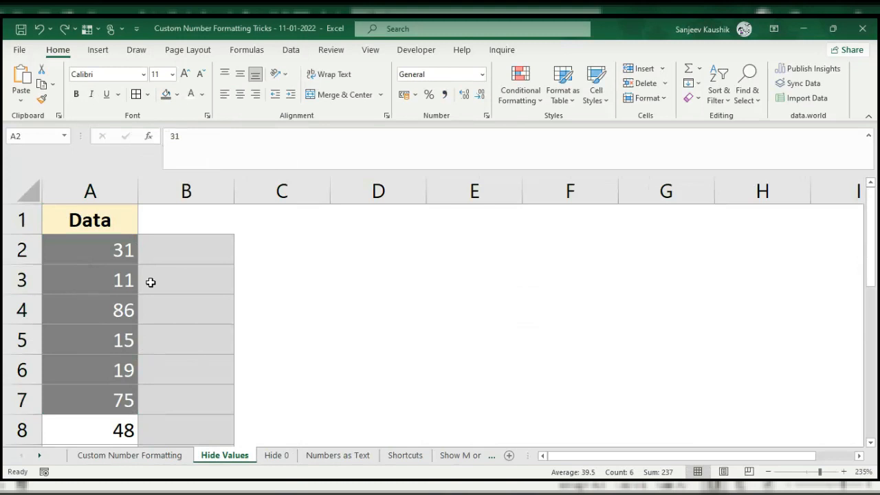
- Check cell A2 of the Data column and cells A3 and B3 on the Hide 0 sheet
click(98, 246)
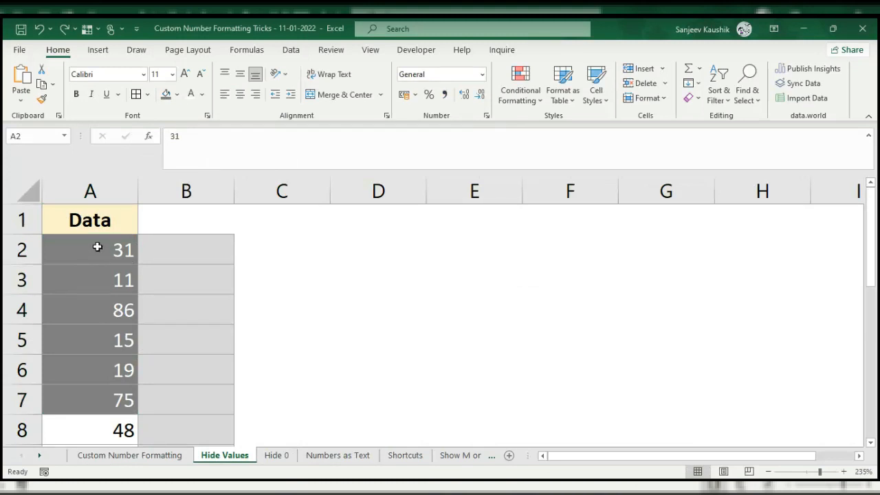
key(Down)
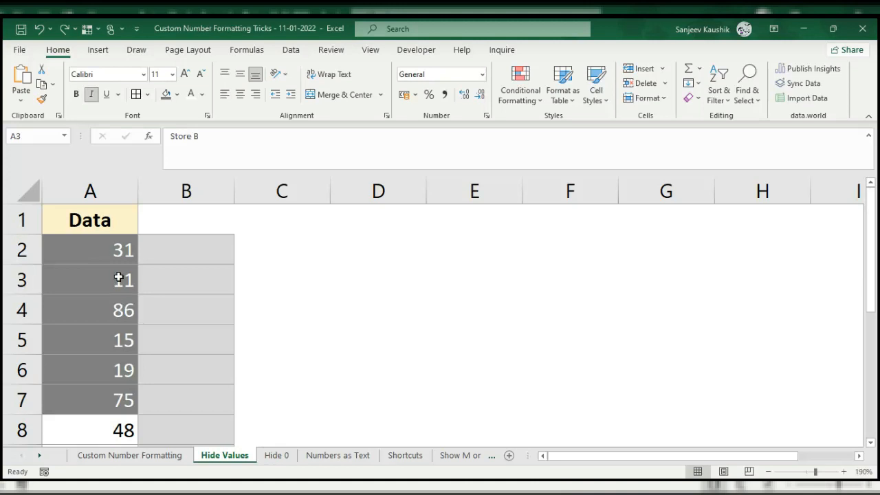
key(Tab)
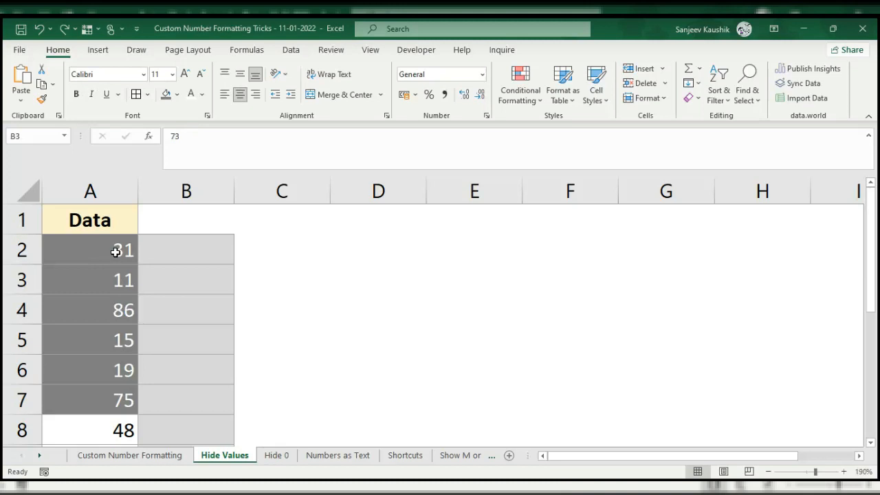
- Close the workbook and save its changes
click(869, 29)
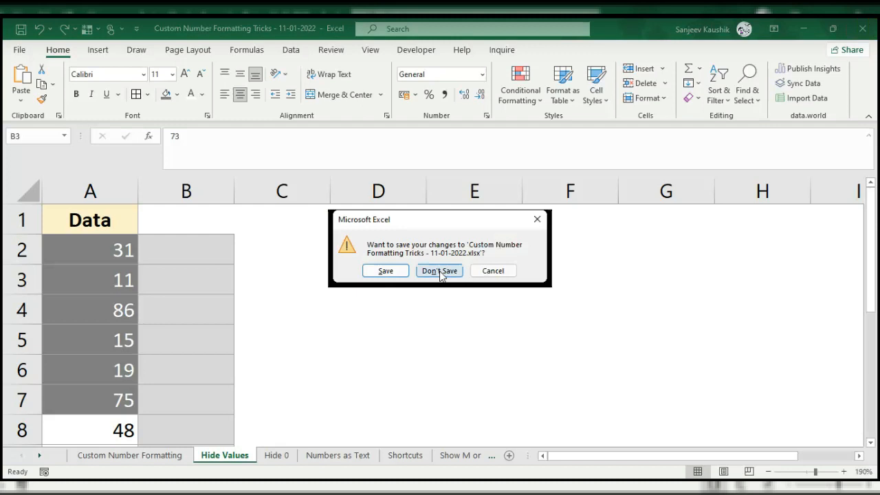
click(386, 272)
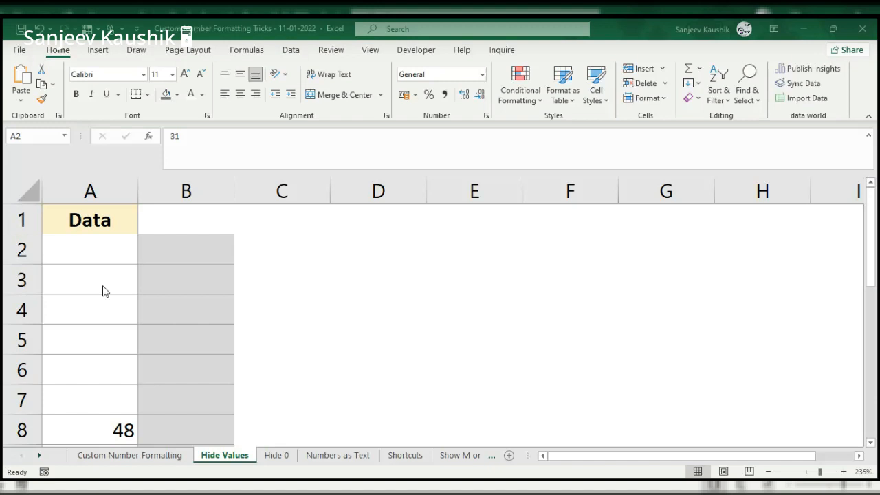
- Fill cells A2:A7 in the Data column with dark grey, and check the contents of cells A2 and A3
click(93, 252)
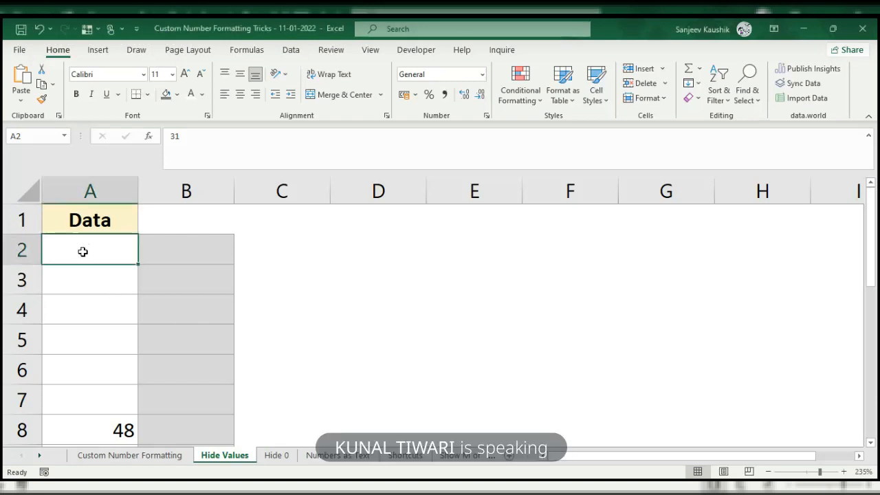
key(shift+Down)
key(shift+Down)
key(shift+Down)
key(shift+Down)
key(shift+Down)
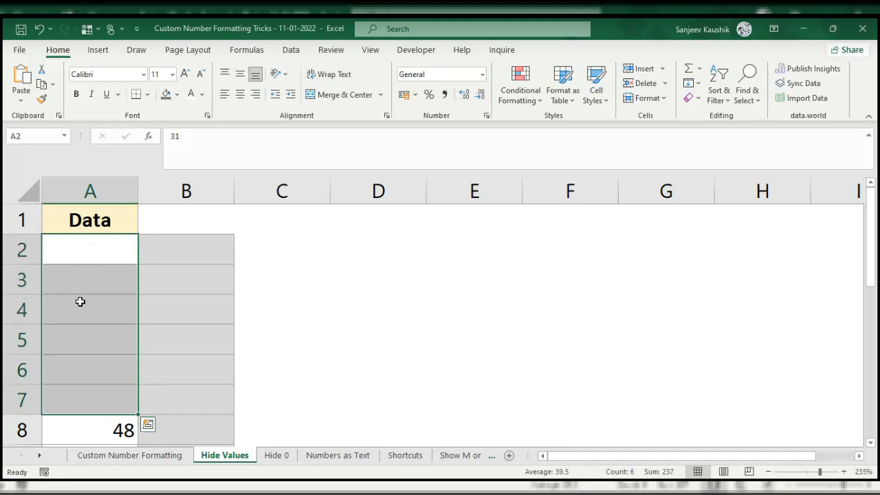
click(165, 97)
click(80, 257)
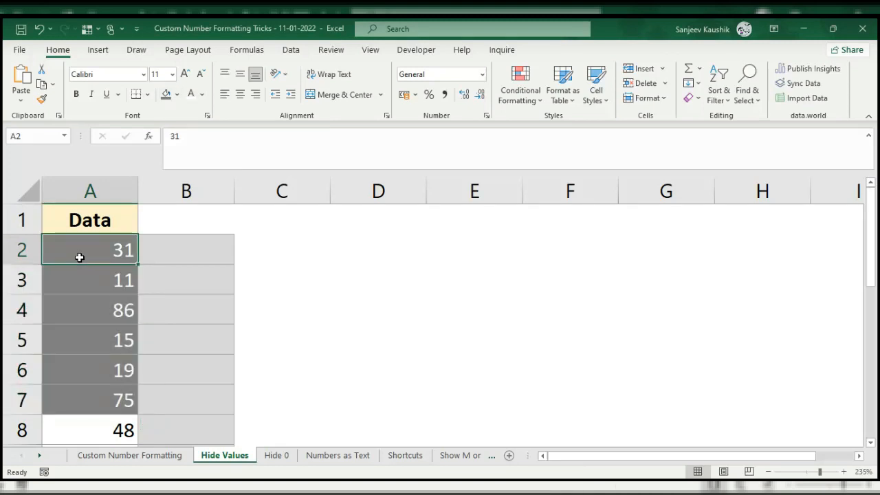
click(68, 274)
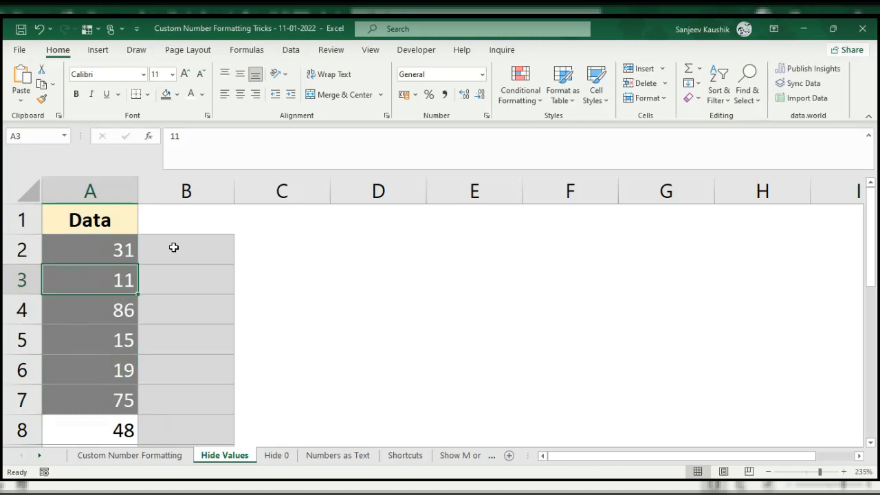
- Review the number categories in the Format Cells dialog for cell A2, and close the dialog
click(94, 251)
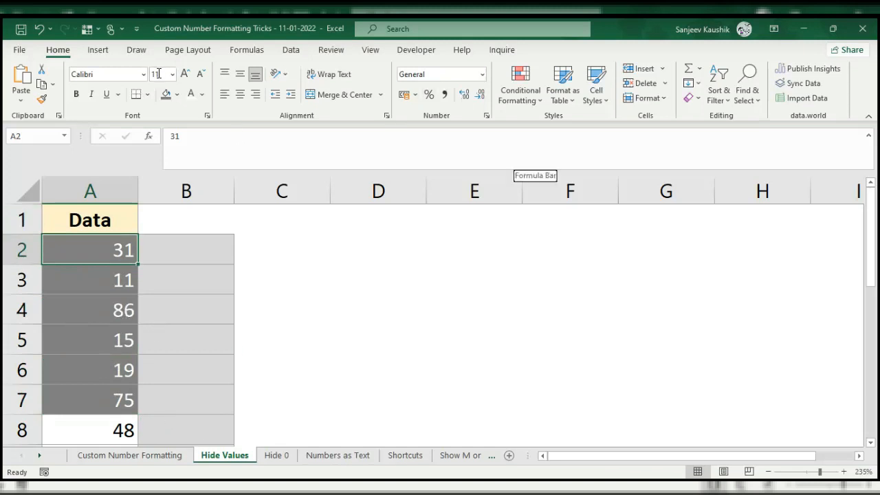
click(486, 116)
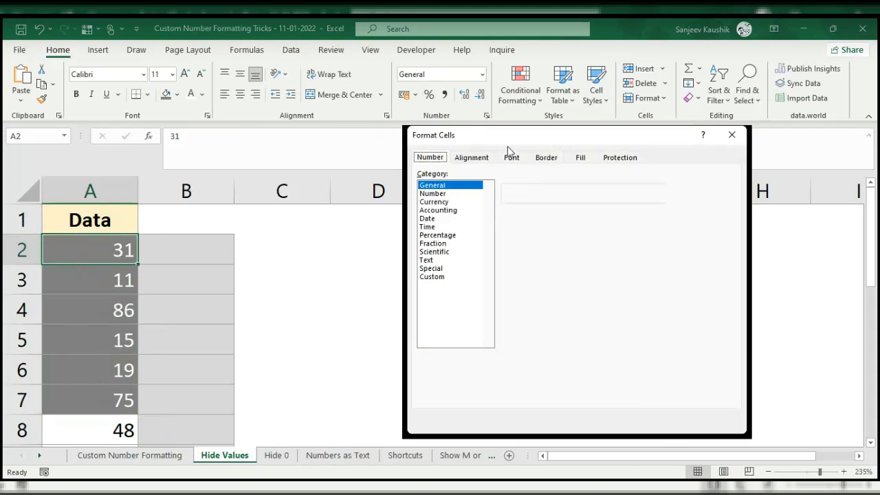
drag(501, 144, 390, 165)
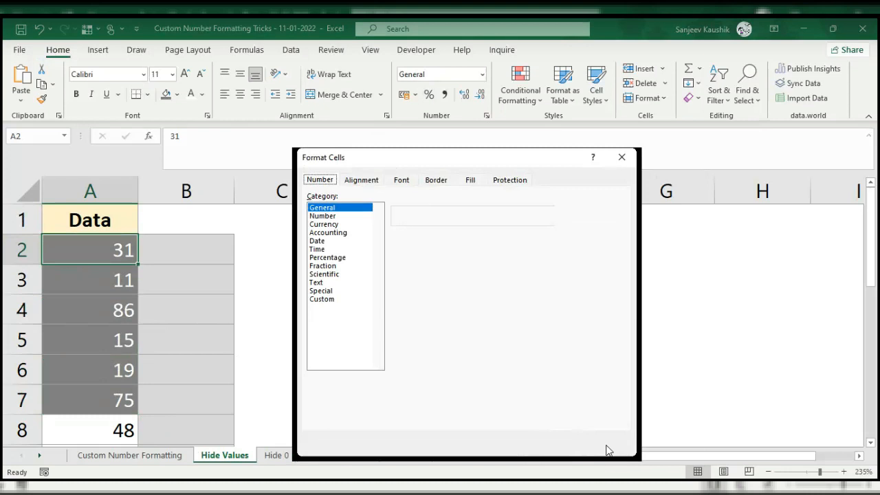
click(603, 445)
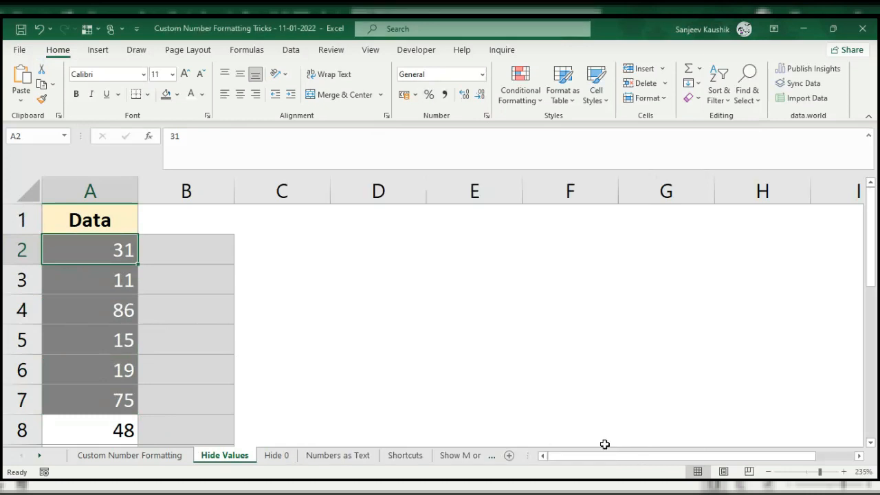
- Look at the General number category in the Format Cells dialog for cell C4, and cancel the dialog
click(289, 318)
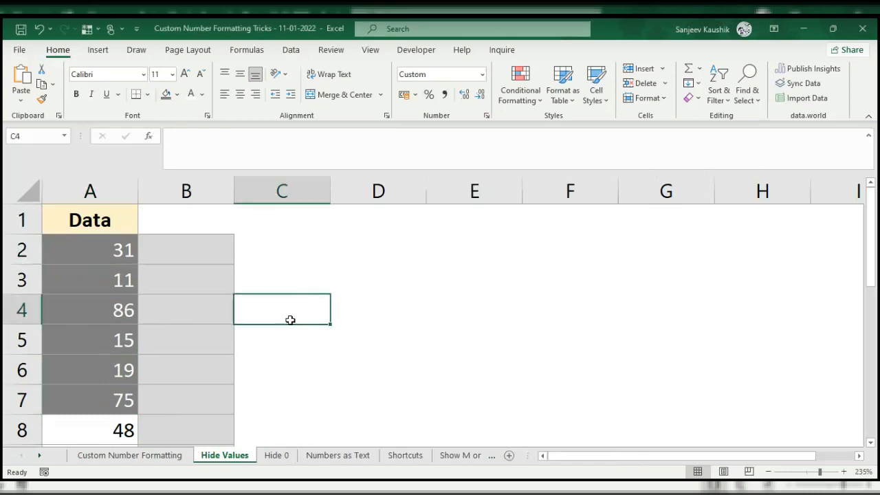
key(ctrl+1)
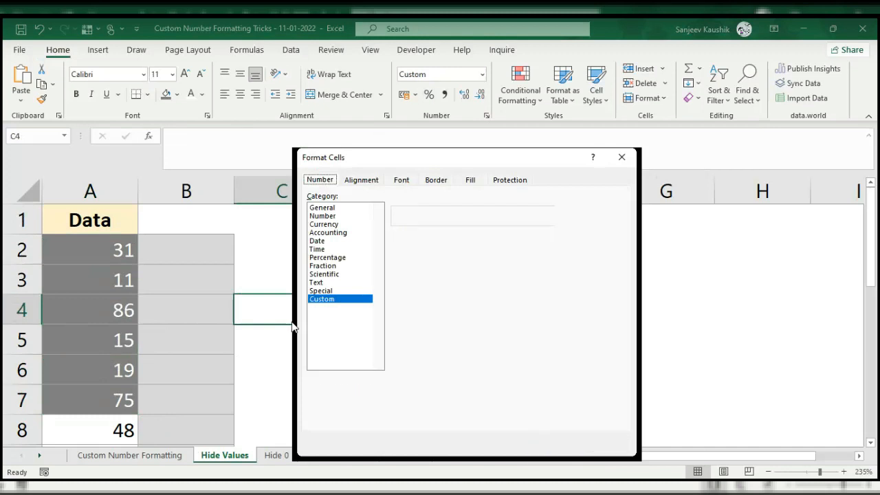
click(328, 209)
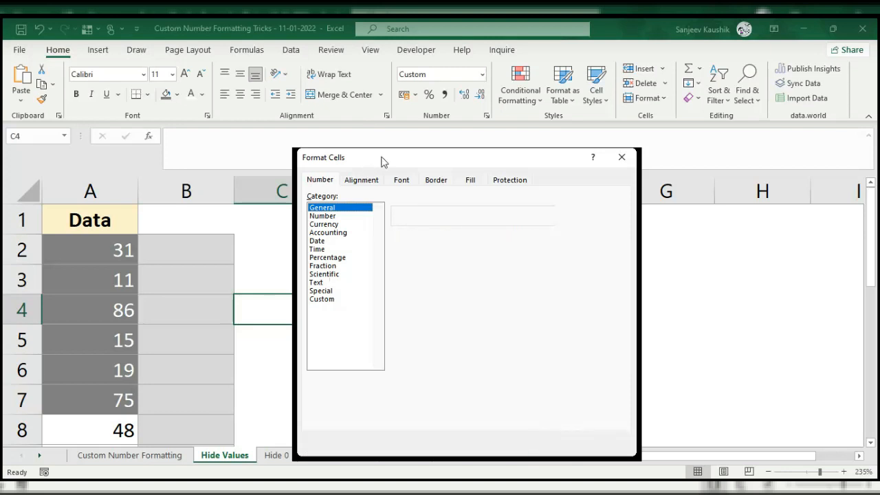
click(608, 445)
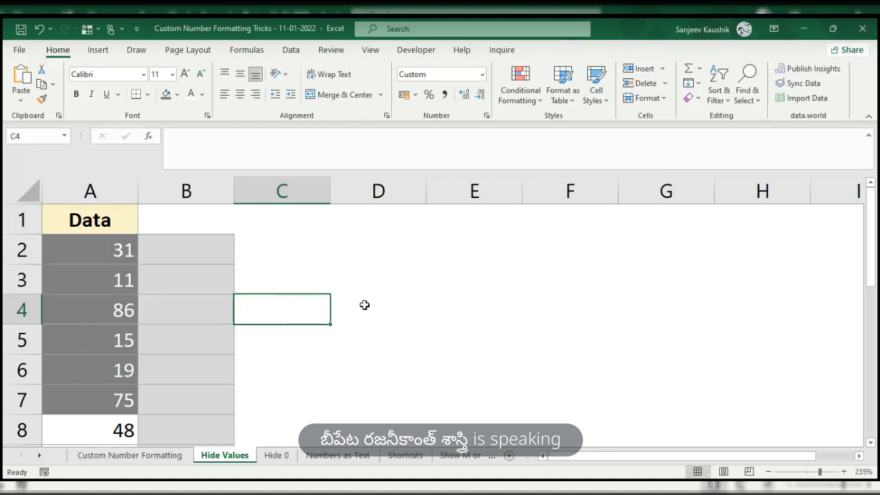
- Reopen the Format Cells dialog for cell C4, review its font and number category options, and close it without changes
ctrl+scroll(364, 305, up, 1)
ctrl+scroll(364, 304, up, 4)
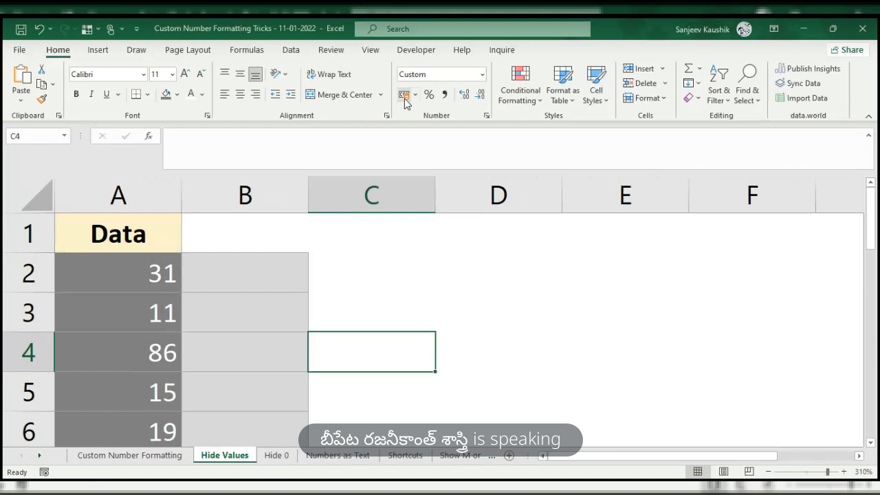
key(ctrl+1)
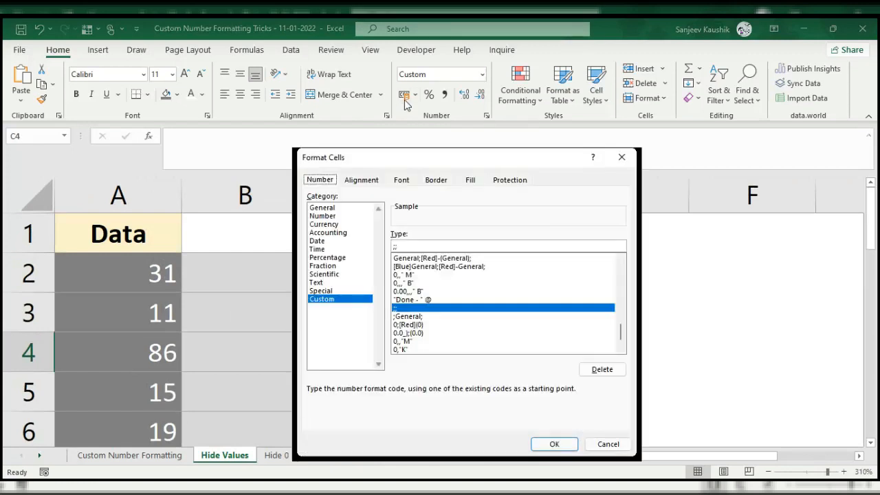
click(401, 180)
click(330, 216)
click(323, 207)
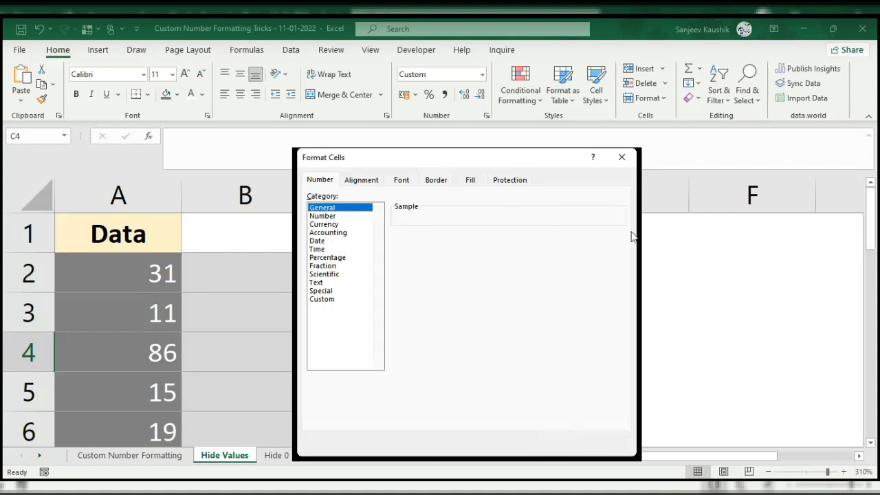
key(Escape)
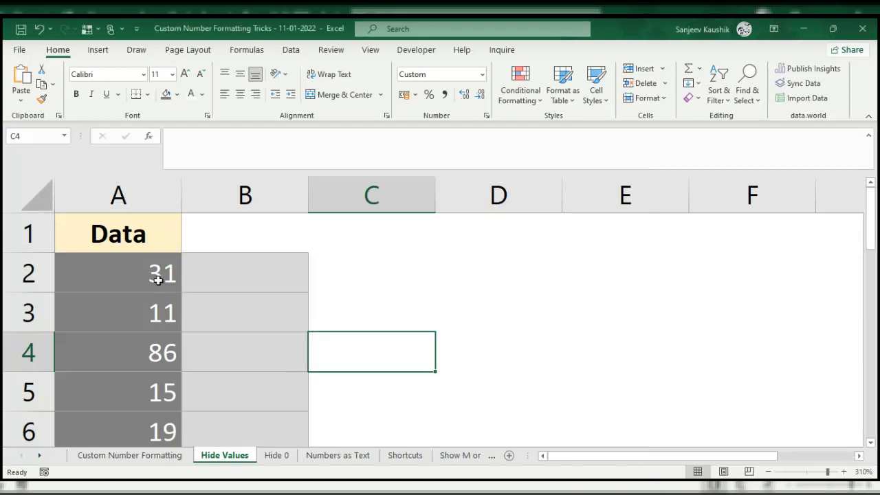
- Select Data cells A2:A10, examine the General code in the Custom number category, and cancel the dialog
drag(128, 275, 140, 355)
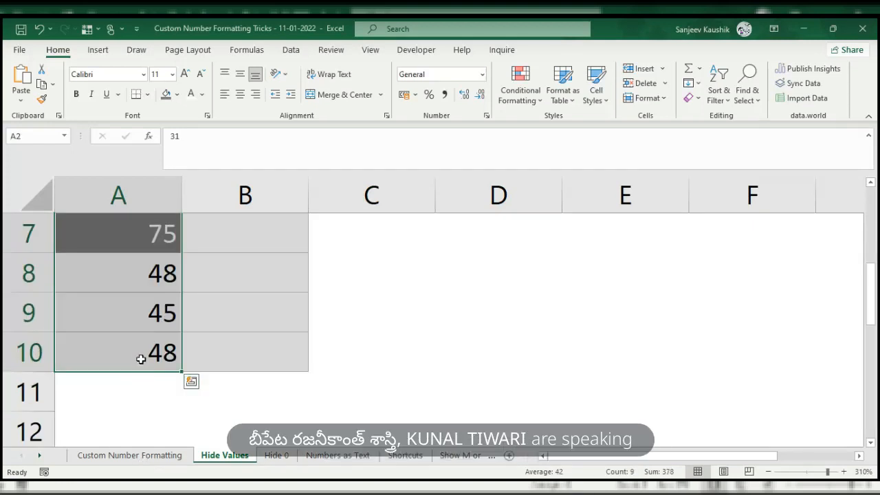
scroll(140, 358, up, 2)
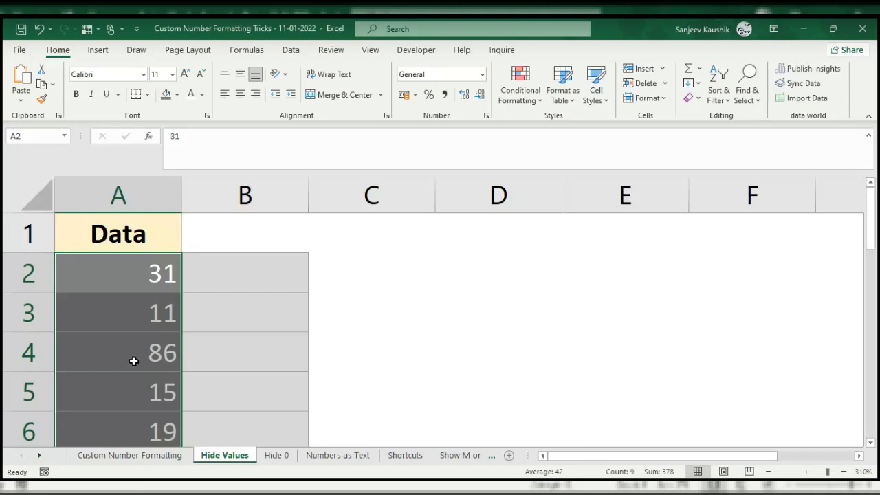
key(ctrl+1)
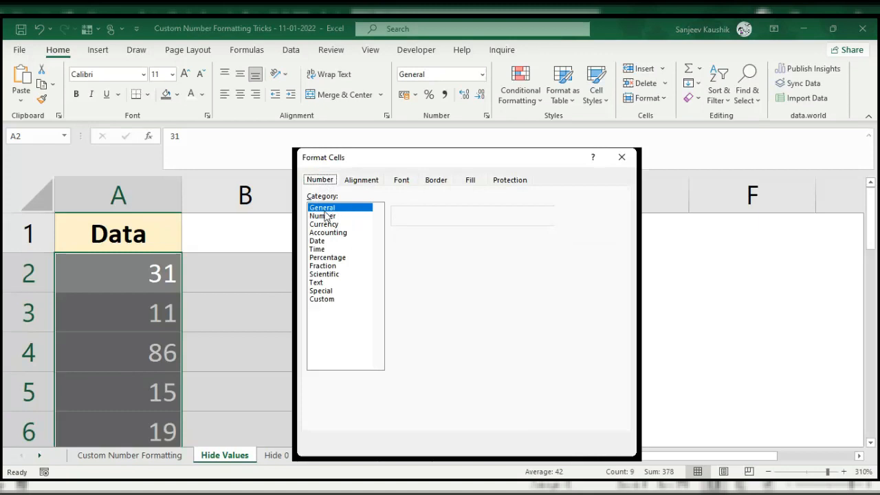
click(329, 300)
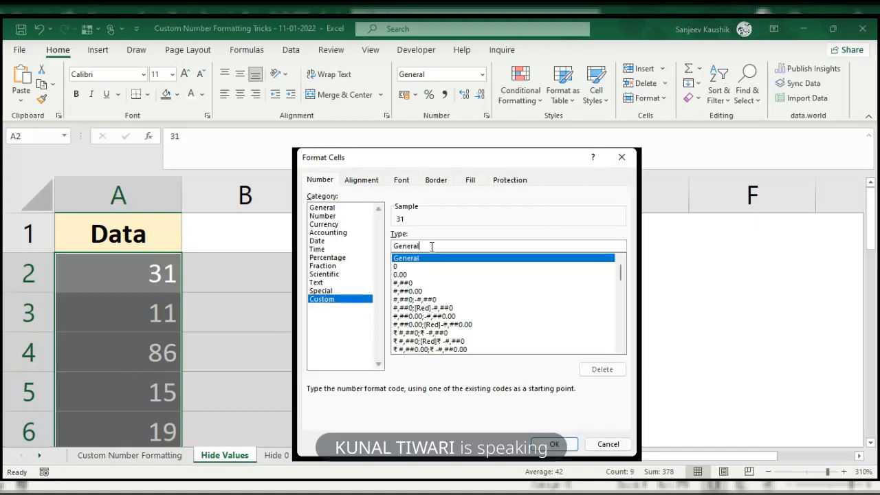
drag(426, 246, 389, 246)
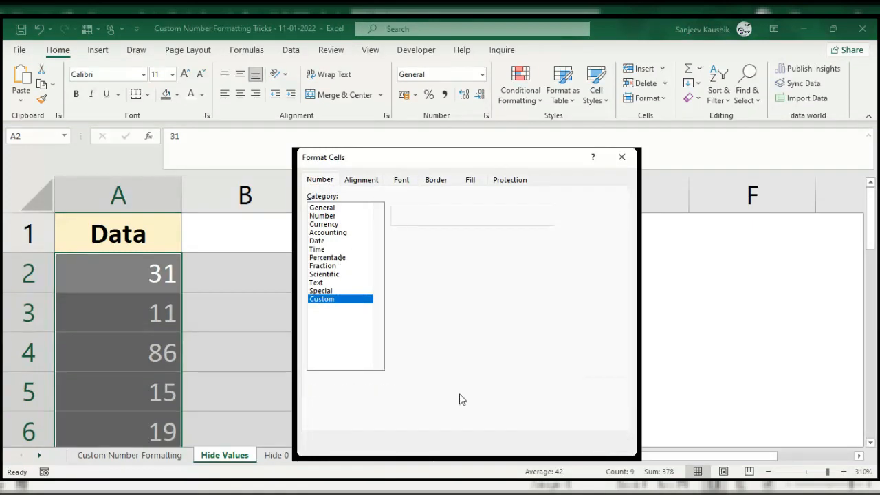
click(608, 444)
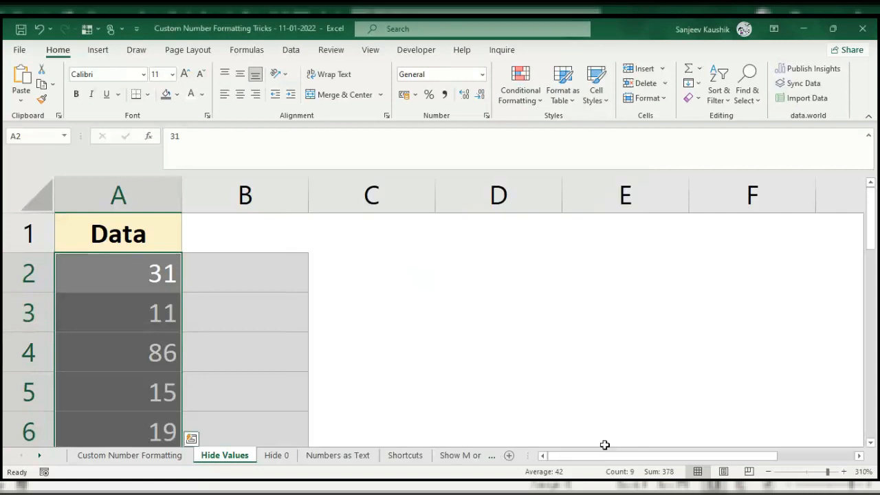
- Examine the General format sections in A3 and the zero and text examples in C2 and D2 on the Custom Number Formatting sheet
click(141, 455)
click(160, 314)
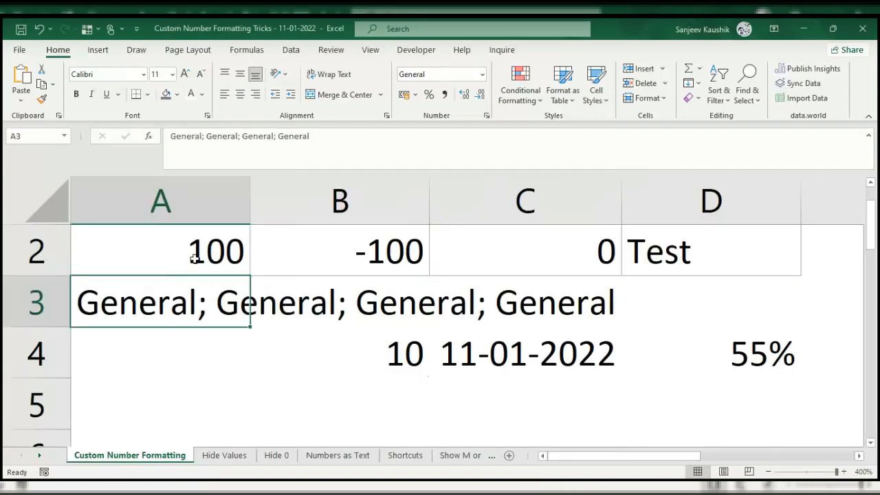
click(547, 252)
click(690, 254)
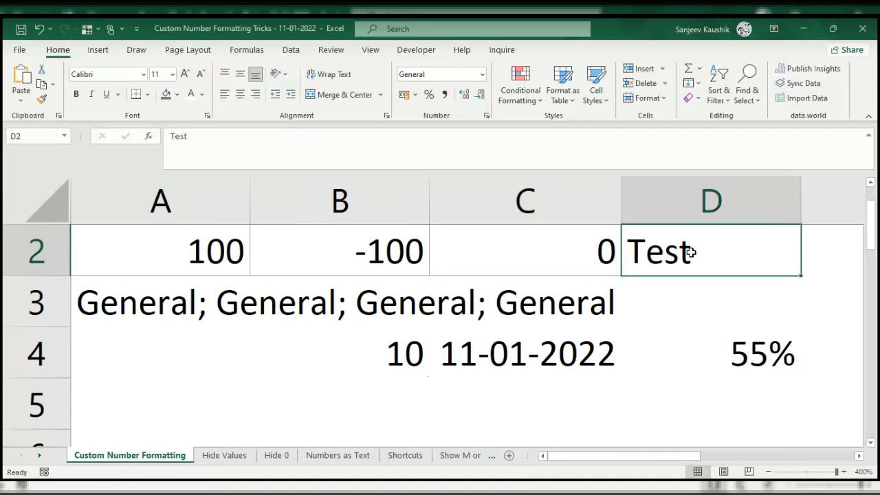
scroll(690, 253, up, 1)
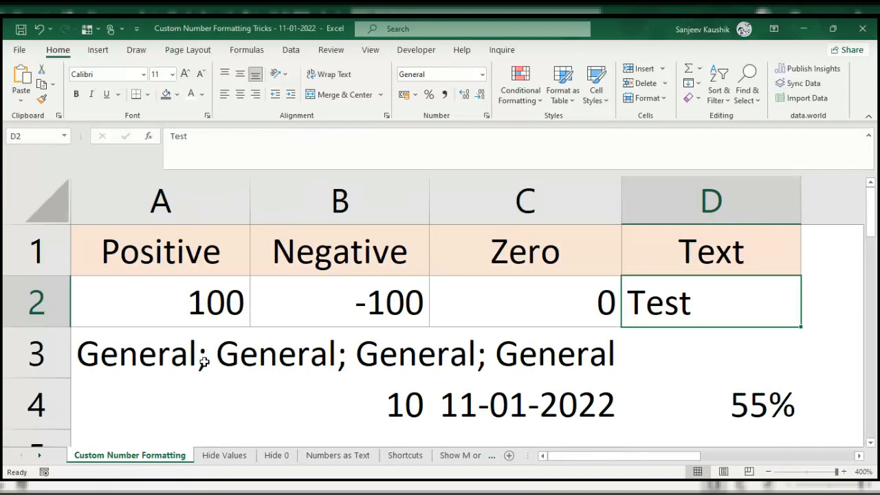
- Apply the custom number format ;; to cells A2:A10 of the Data column on the Hide Values sheet
click(237, 457)
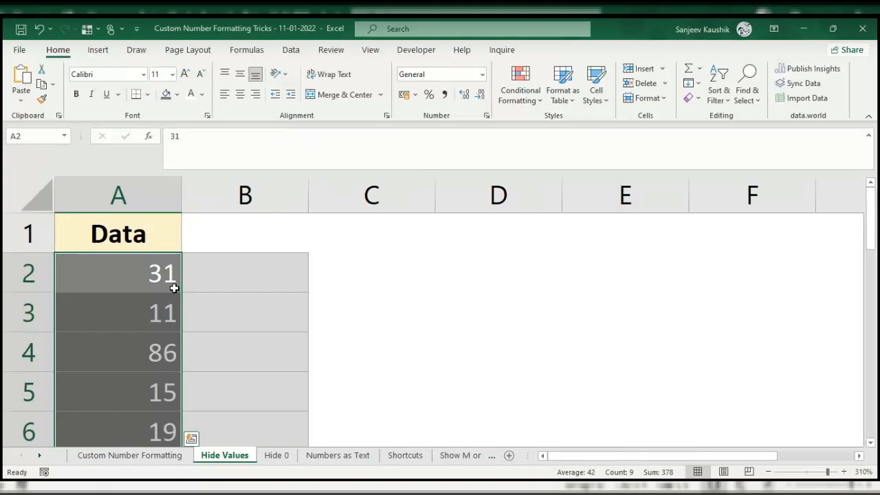
key(ctrl+1)
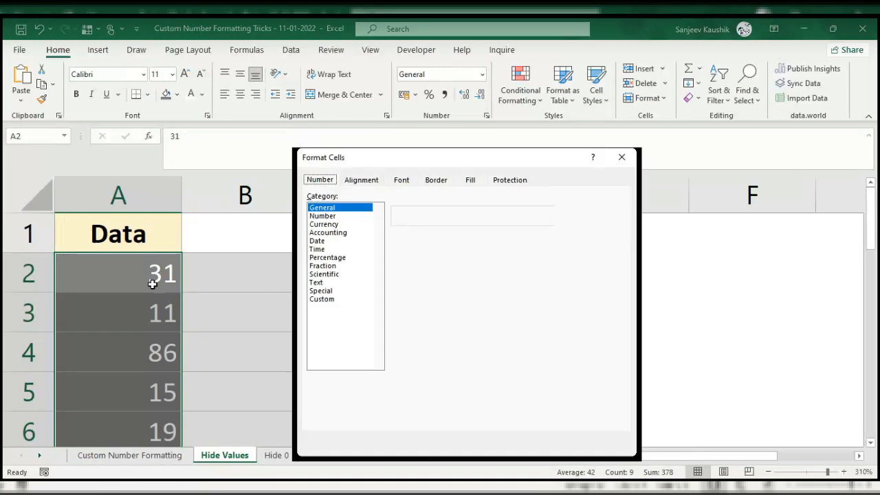
click(319, 300)
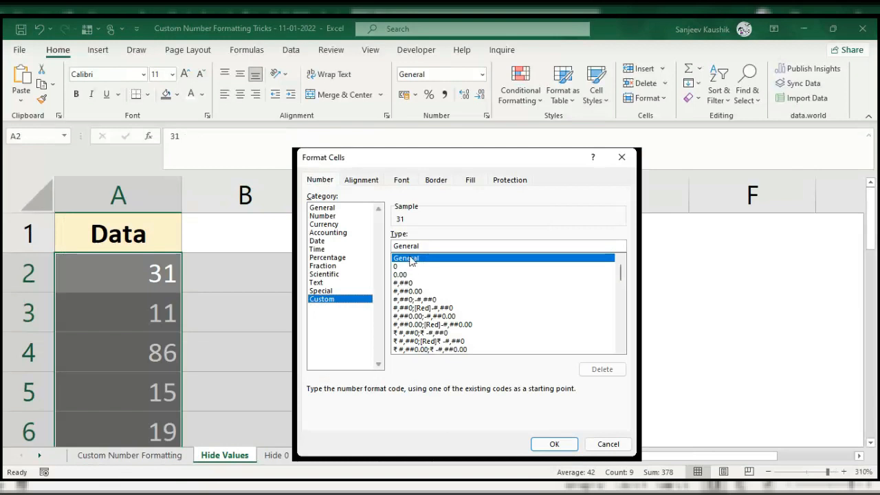
click(352, 301)
drag(435, 246, 372, 242)
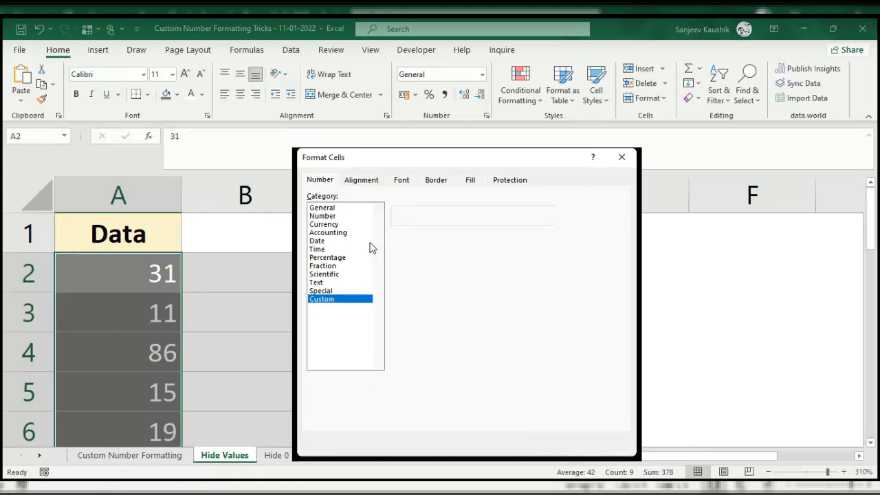
text(::)
text(;;;)
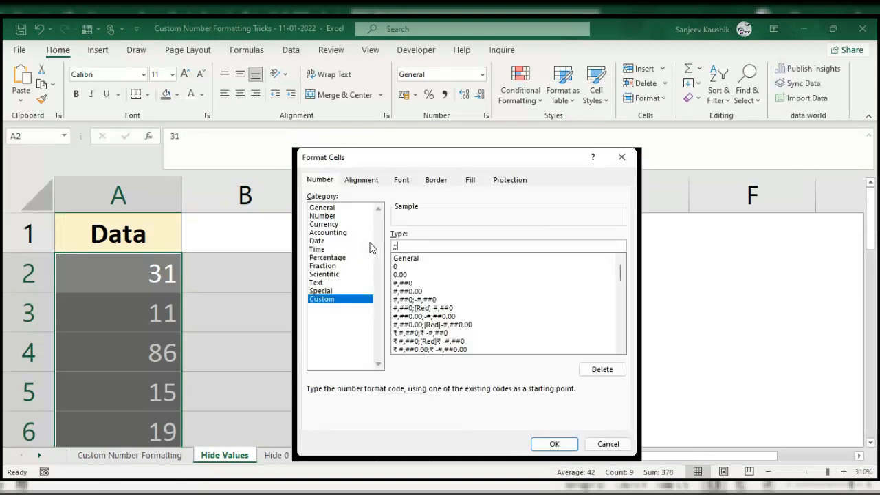
click(540, 445)
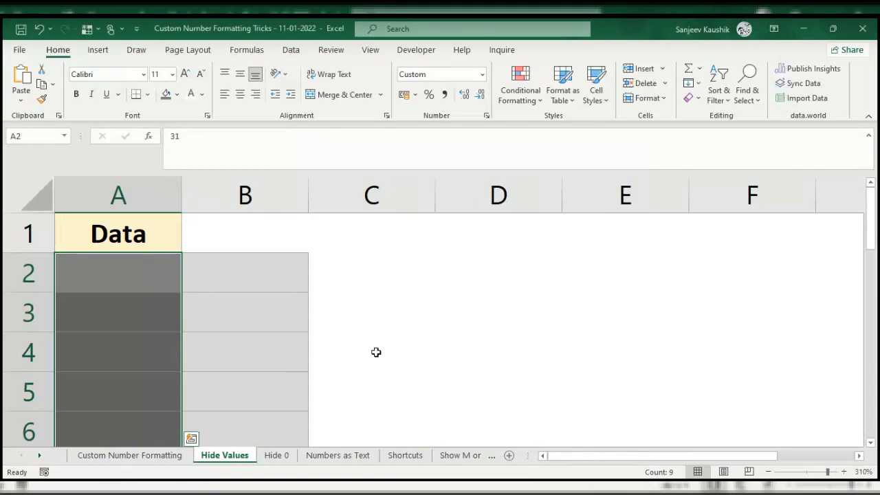
- Check the content of cell A2 and look over the rest of the Data column
click(127, 280)
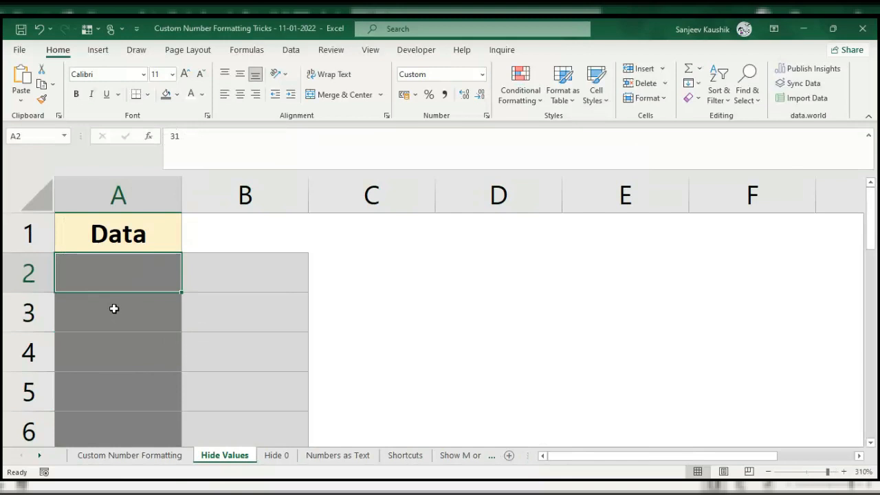
scroll(114, 308, down, 3)
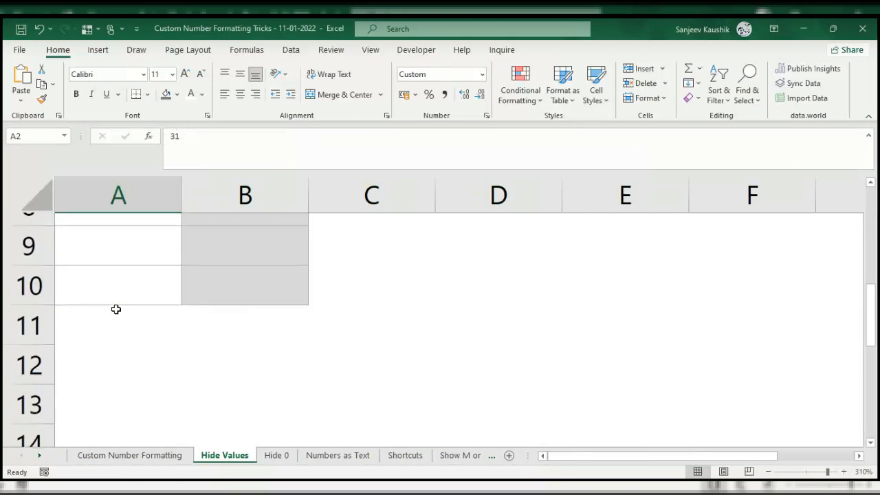
scroll(115, 309, up, 3)
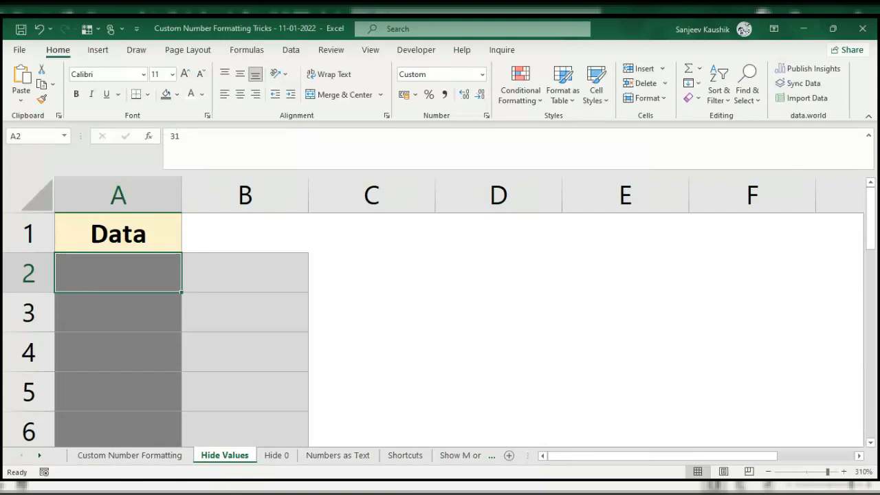
- Review the four-section General format example in cell A3 of the Custom Number Formatting sheet
key(alt+Tab)
click(156, 456)
click(149, 358)
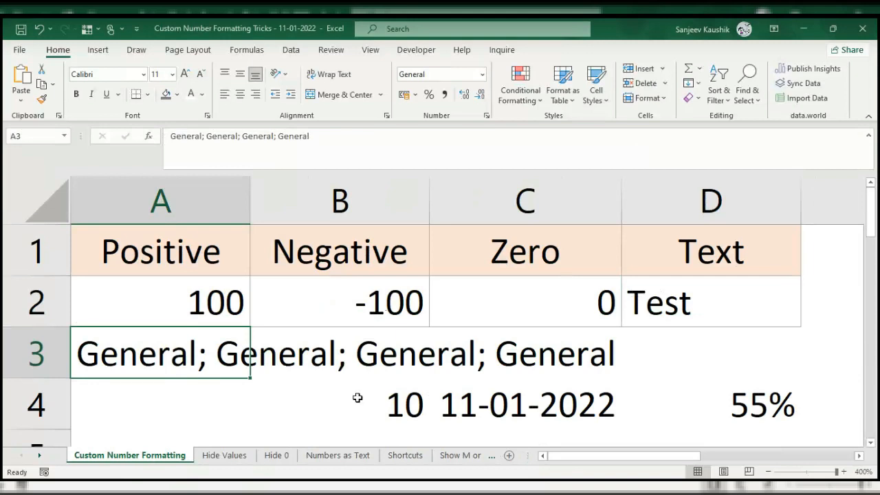
- Check the underlying contents of cells A2 and A3 on the Hide Values sheet, leaving the values unedited
click(237, 455)
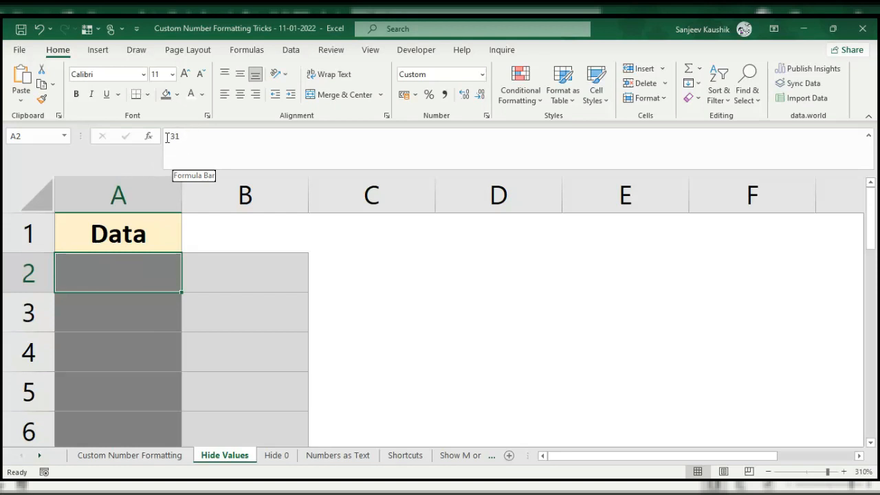
click(198, 141)
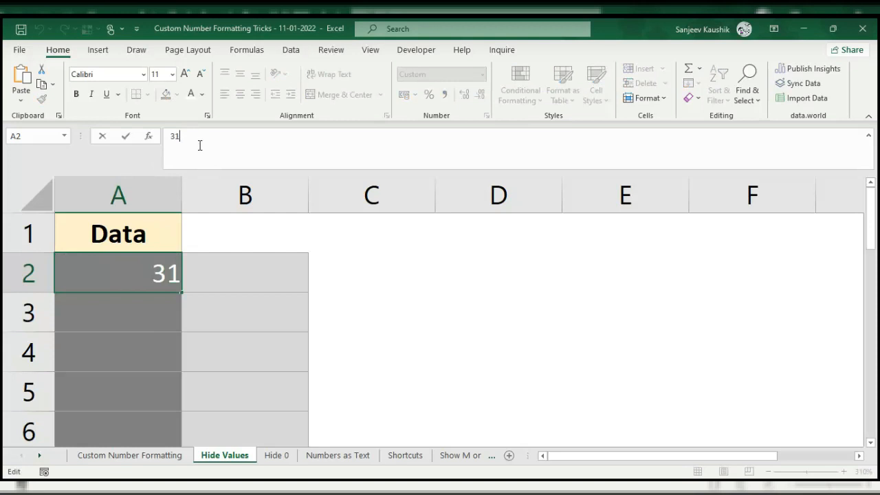
click(228, 283)
click(136, 273)
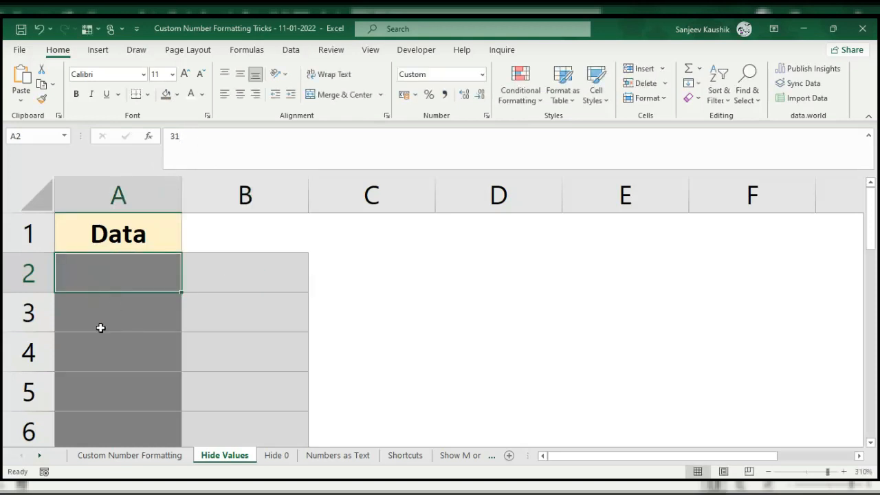
click(96, 328)
click(108, 276)
- Examine the custom format codes for cell A2, cancel the dialog, and go to the Custom Number Formatting sheet
click(488, 115)
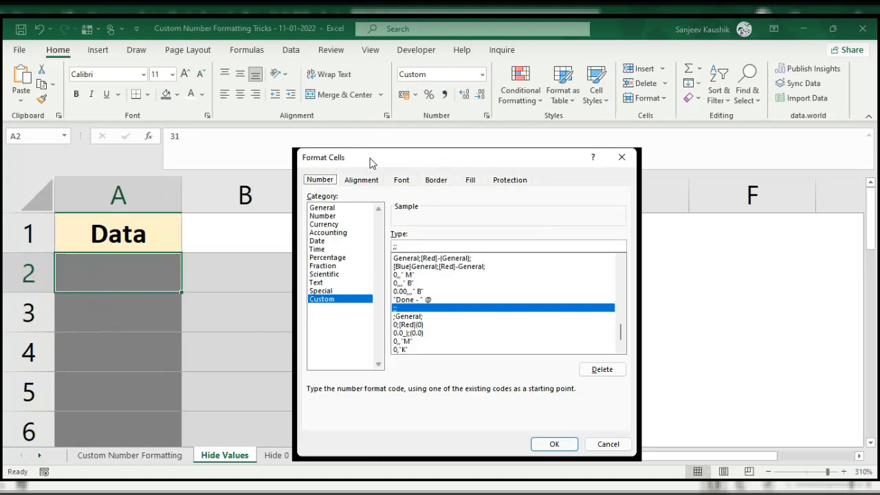
drag(369, 162, 401, 147)
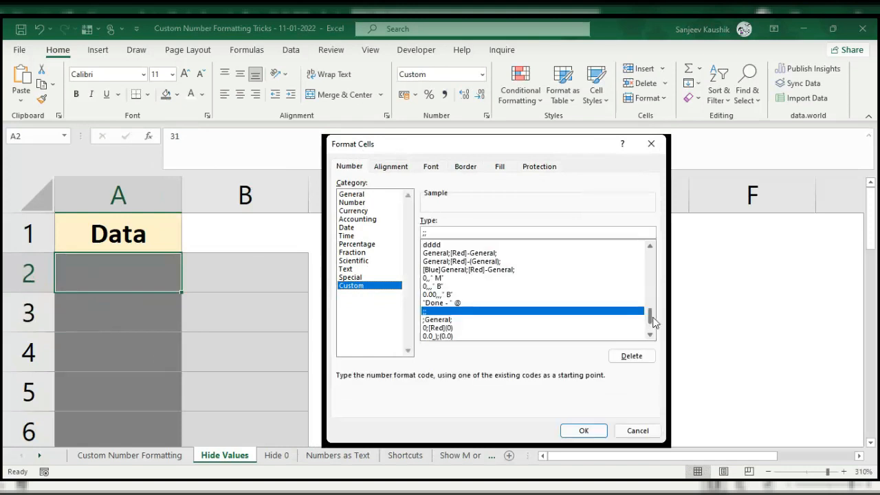
click(650, 245)
click(443, 246)
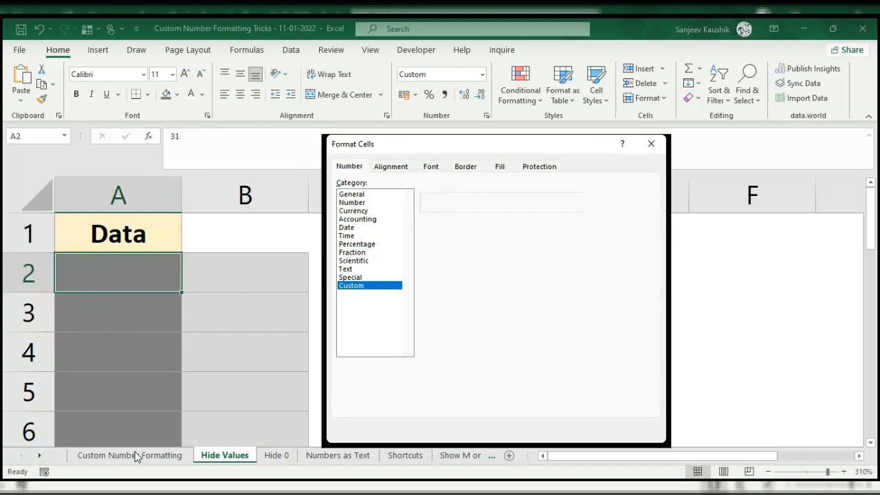
click(637, 430)
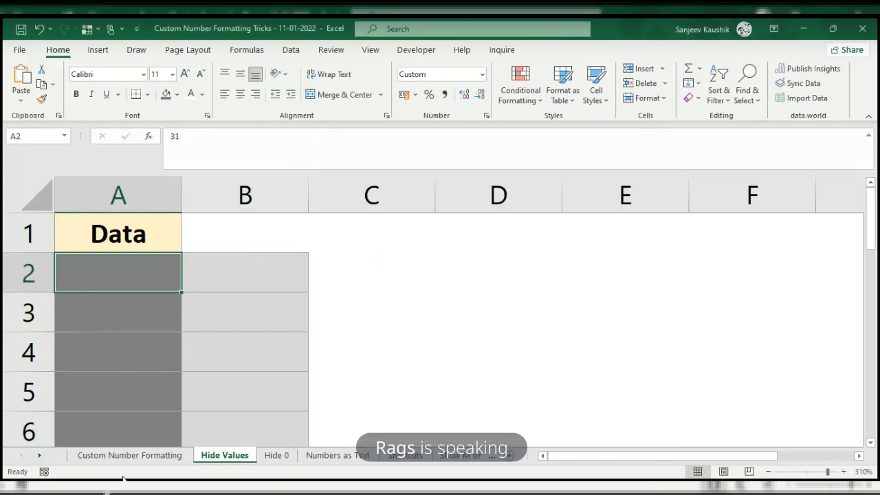
click(128, 455)
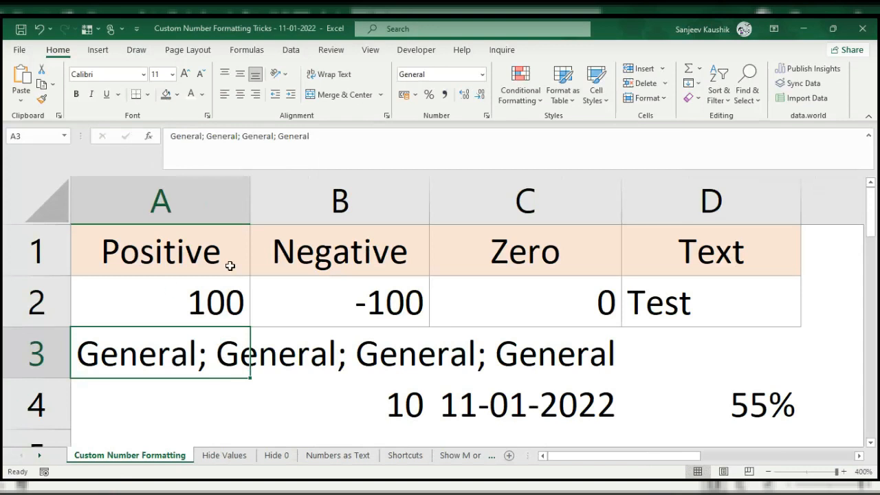
- Examine the four semicolon-separated General sections in cell A3 against the Positive, Negative, Zero and Text columns
click(687, 353)
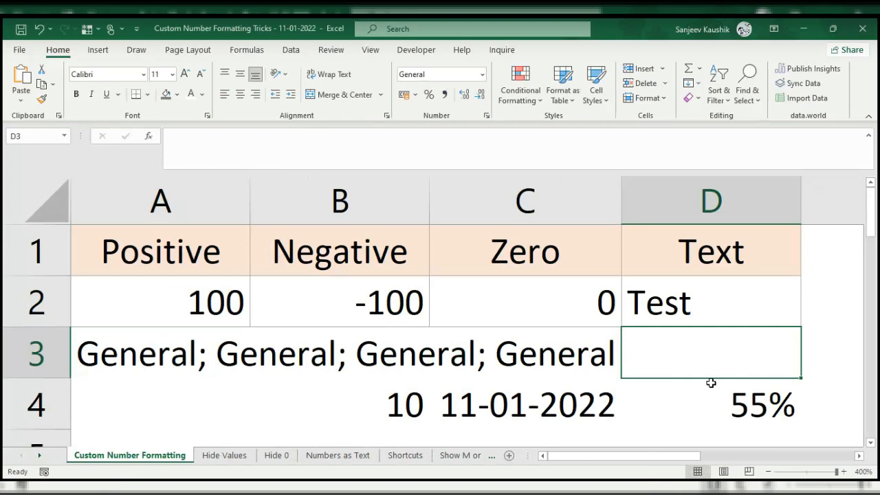
click(160, 352)
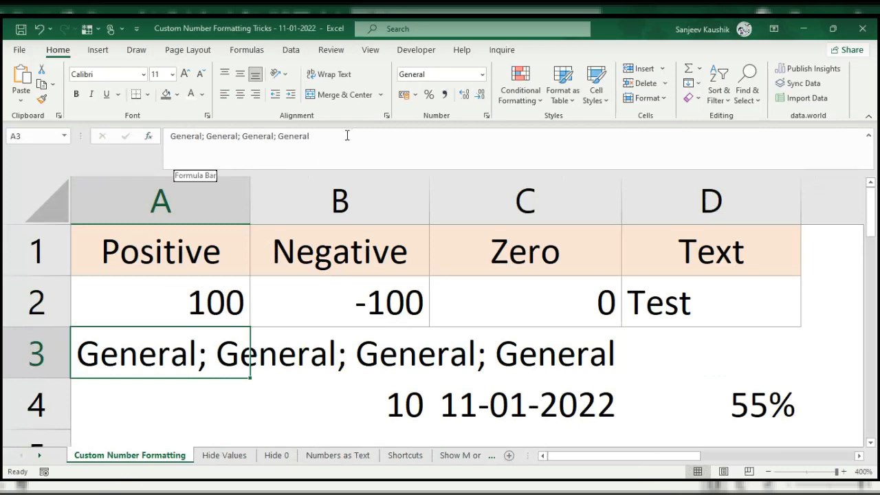
click(731, 354)
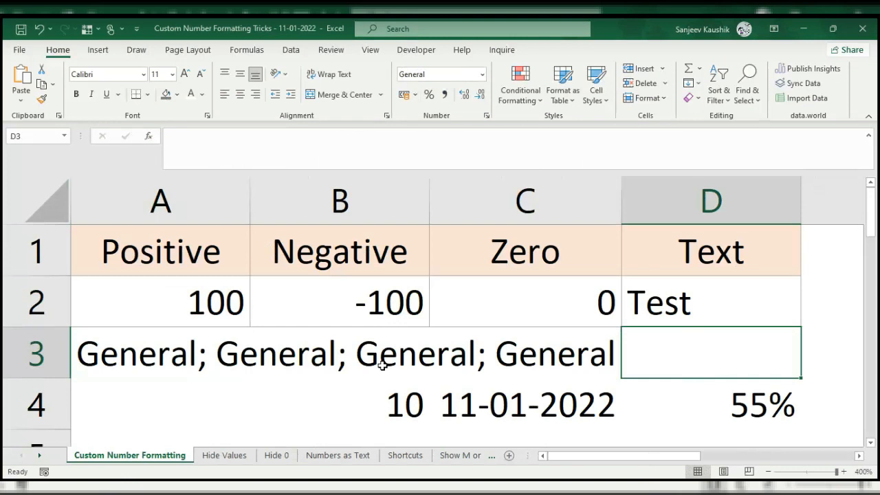
click(165, 362)
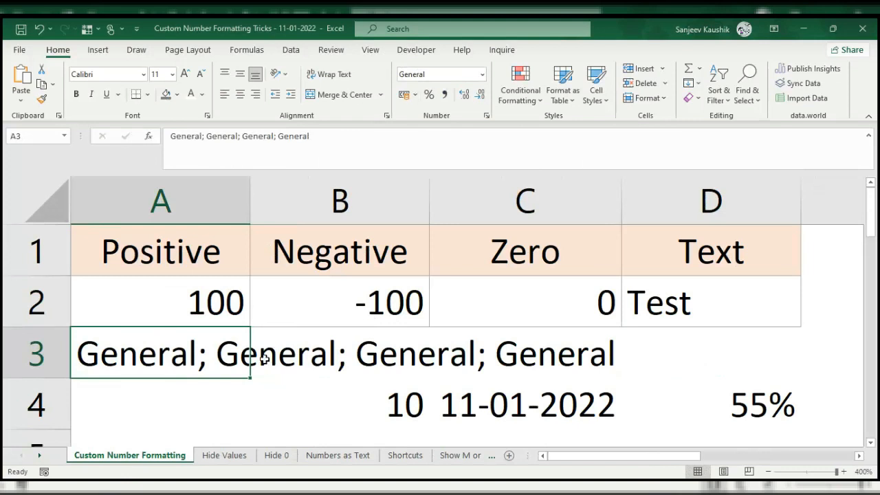
click(458, 334)
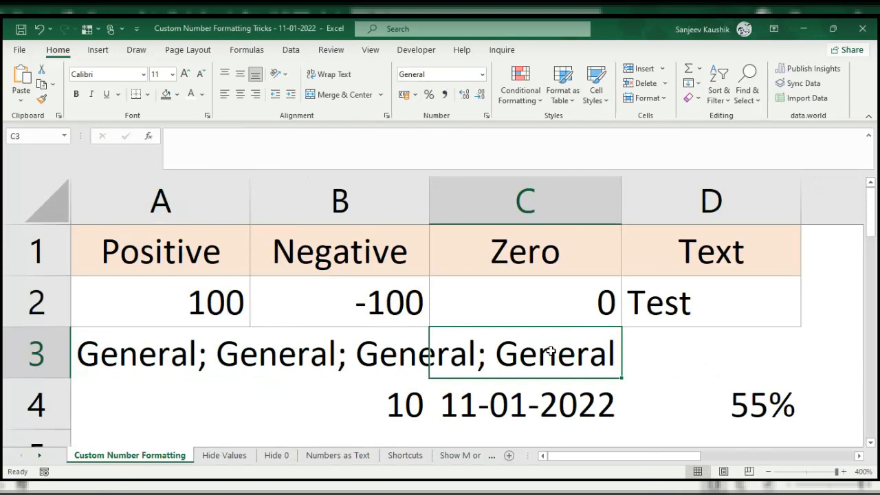
- Inspect the custom format code of cell A2 on the Hide Values sheet and accept the dialog without editing the code
click(226, 455)
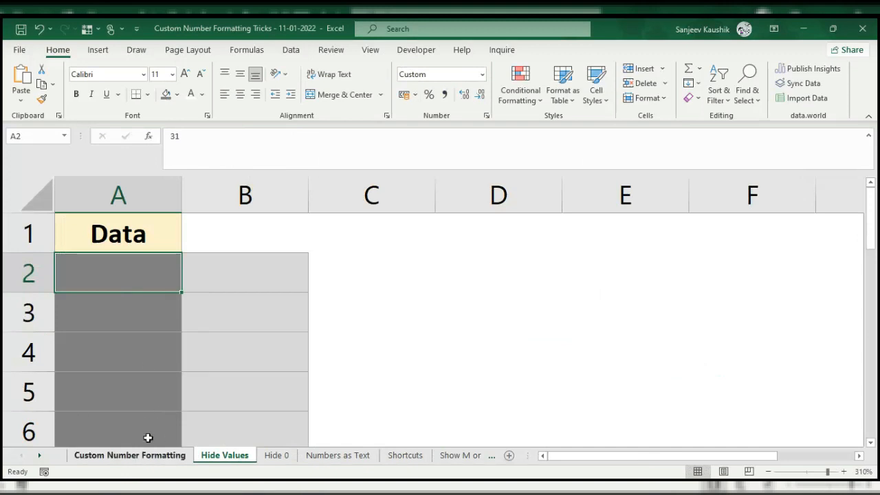
click(136, 457)
click(209, 455)
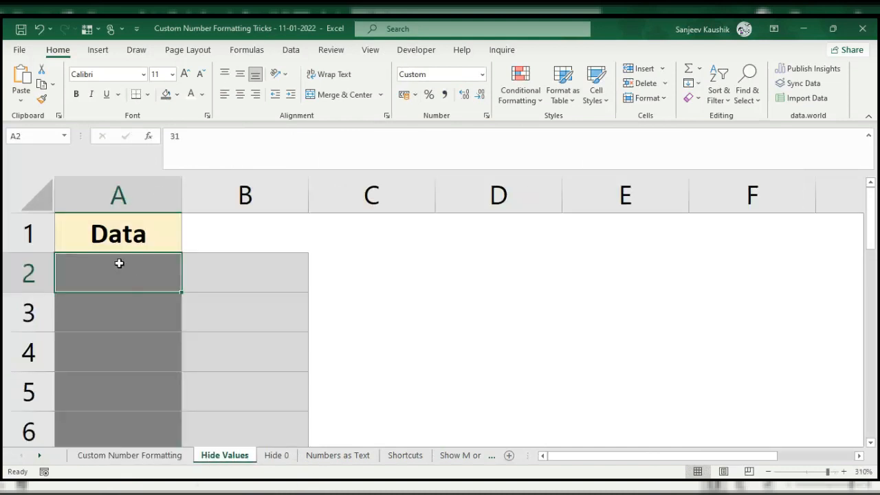
key(ctrl+1)
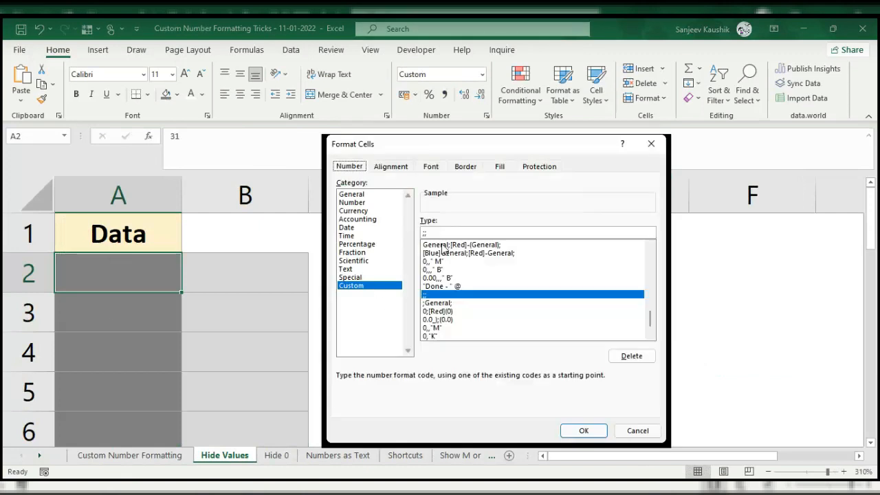
scroll(564, 288, up, 15)
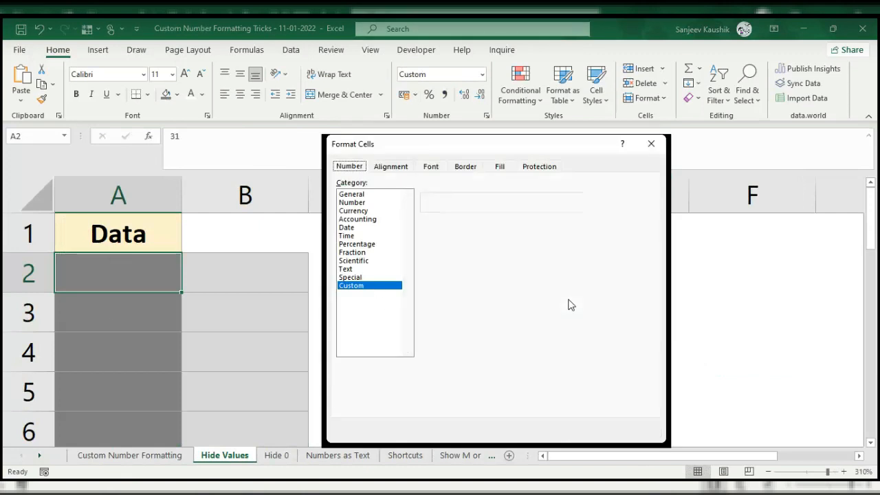
click(435, 233)
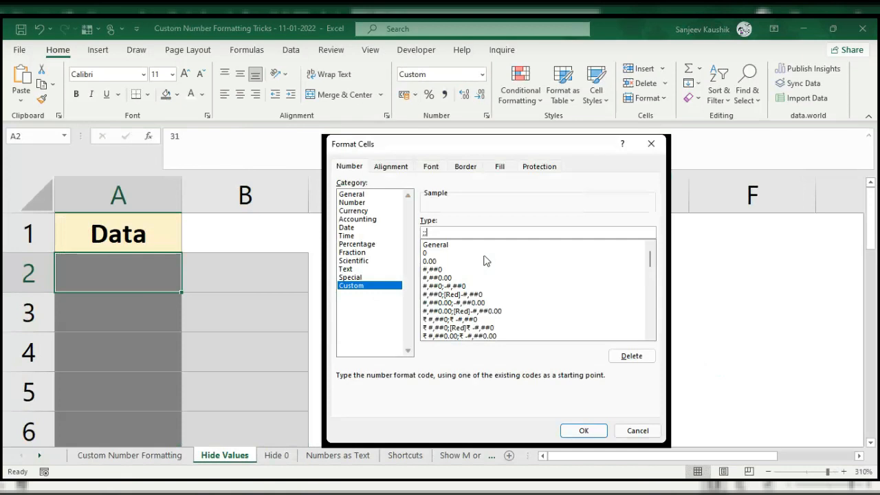
click(583, 431)
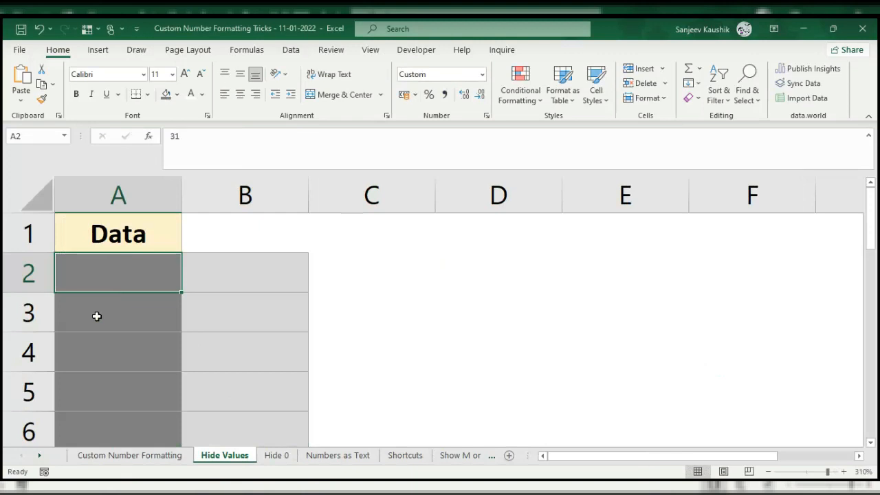
- Step down through the hidden Data column cells to row 16 and return to cell A2
key(Down)
key(Down)
key(Down)
key(Down)
key(Down)
key(Down)
key(Down)
key(Down)
key(Down)
key(Down)
key(Down)
key(Down)
key(Down)
key(Down)
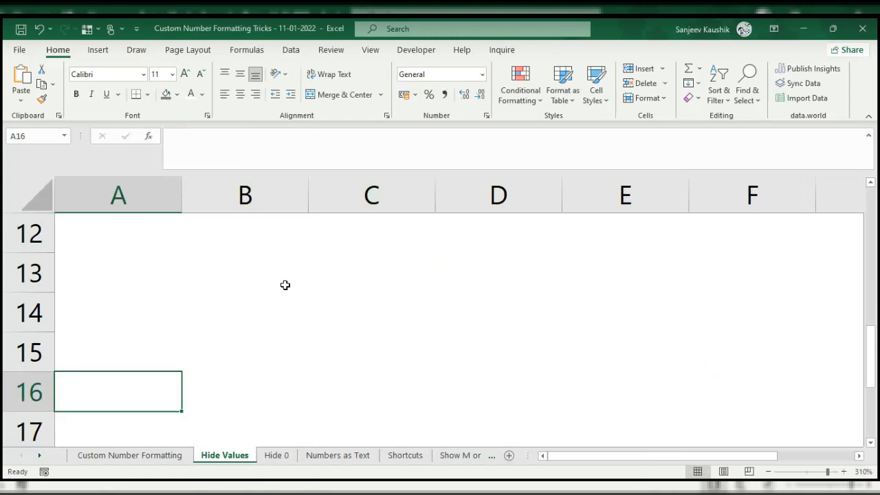
scroll(284, 284, up, 4)
click(132, 276)
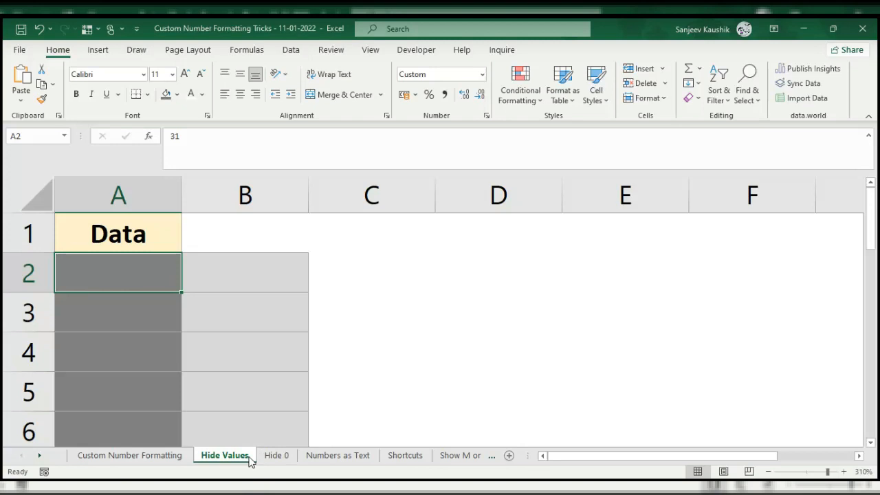
- Go to the Hide 0 sheet and look over the store-by-product figures and the zero in cell C3
click(277, 454)
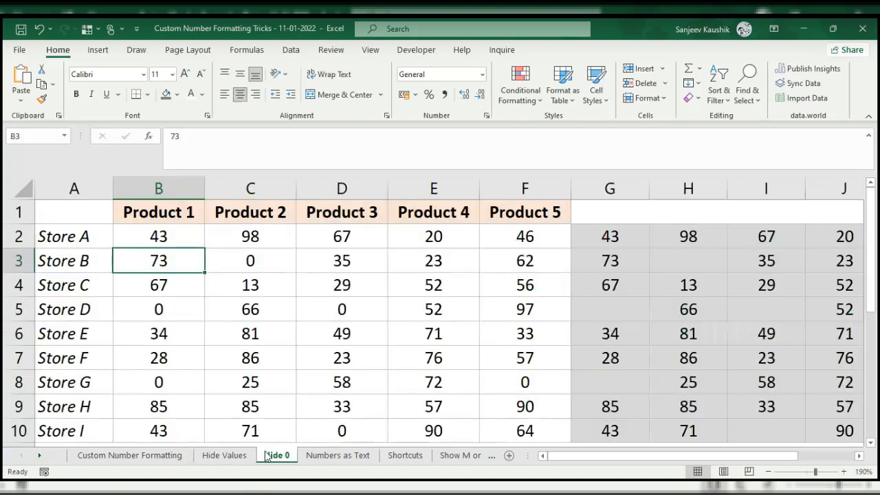
drag(150, 236, 498, 315)
scroll(498, 317, up, 1)
scroll(498, 317, up, 1)
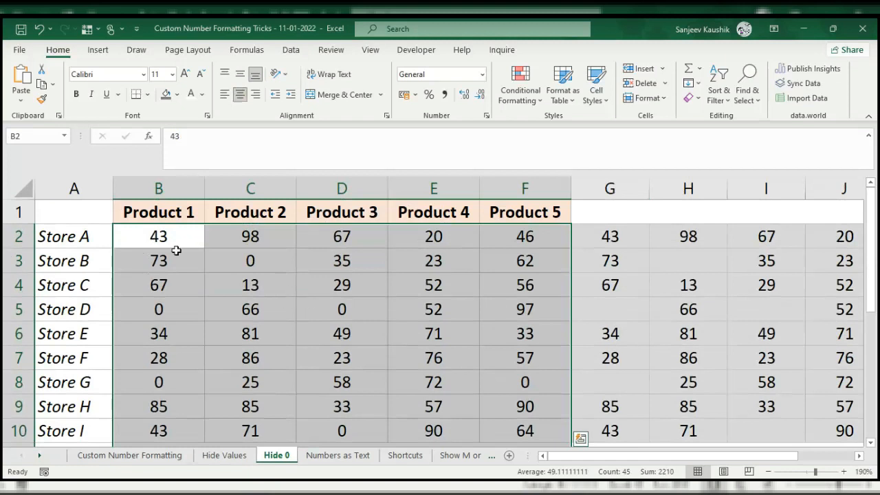
click(240, 265)
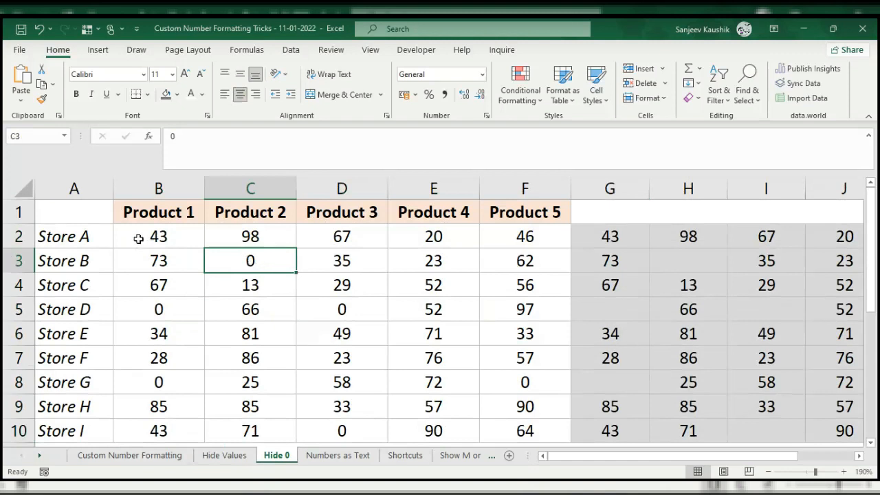
- Apply the custom number format General;General;; to the product figures in B2:F10 to hide the zeros
drag(138, 239, 514, 359)
scroll(394, 312, up, 1)
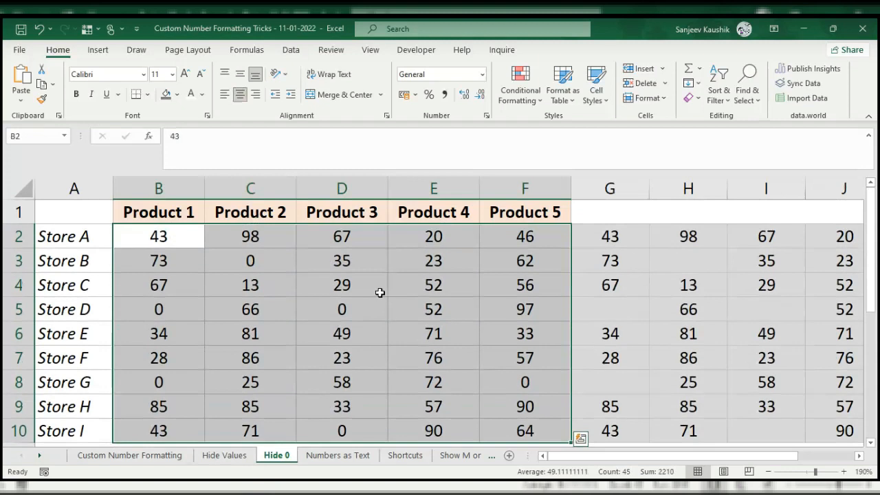
key(ctrl+1)
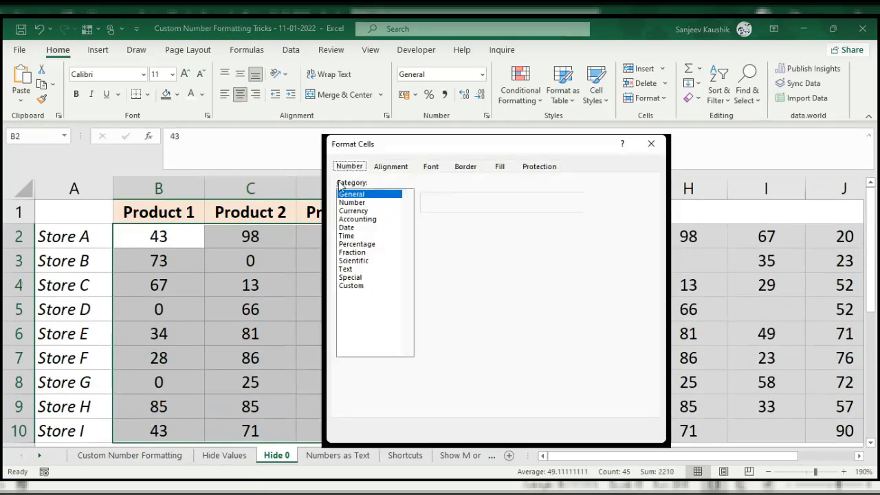
click(352, 287)
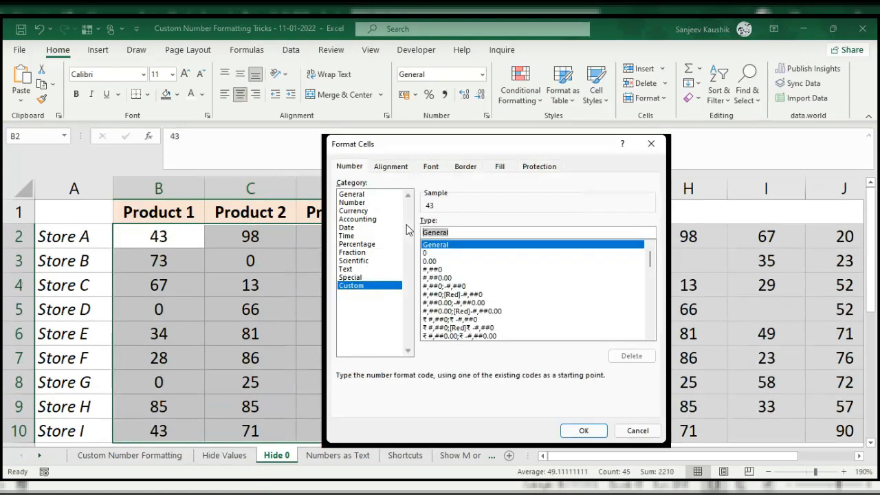
click(461, 231)
text(;)
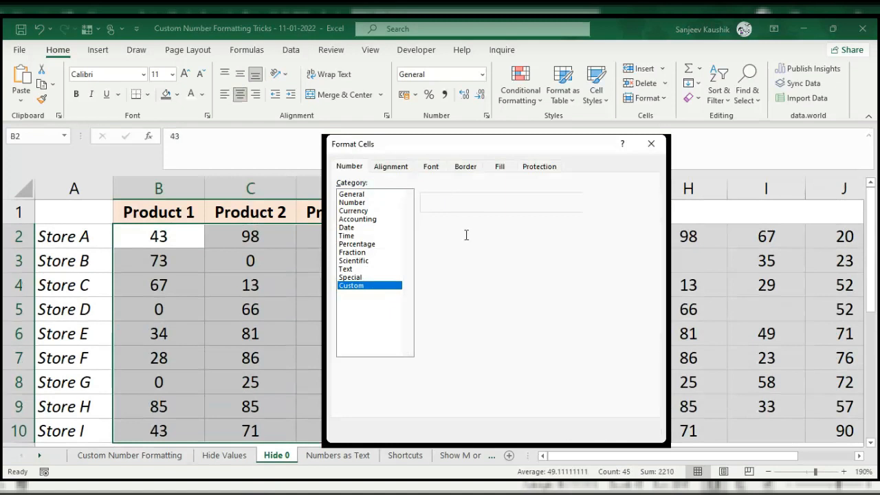
text(General;General)
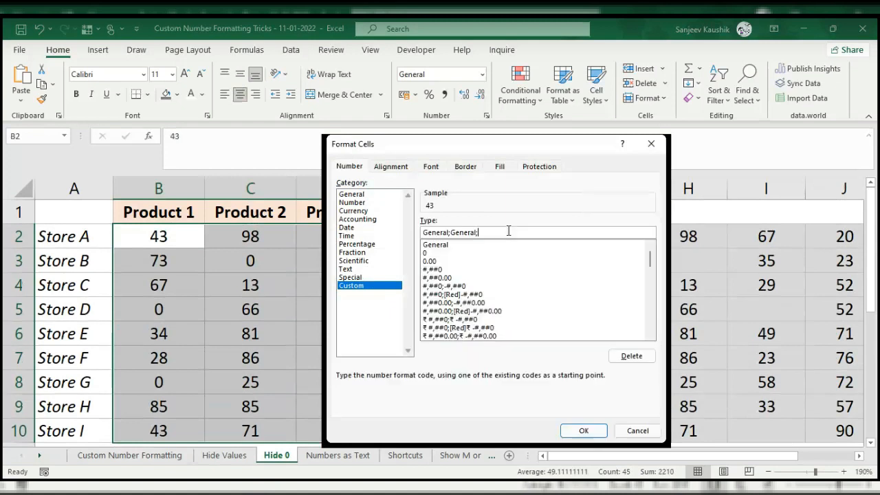
text(;)
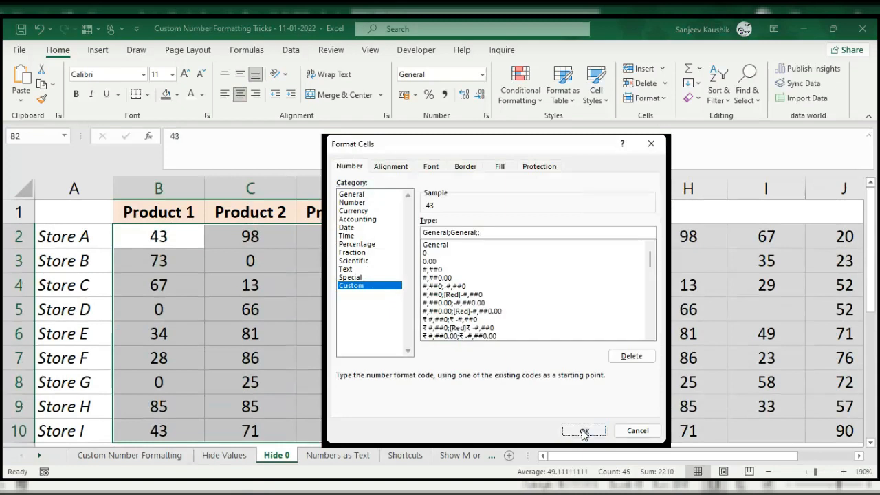
click(583, 431)
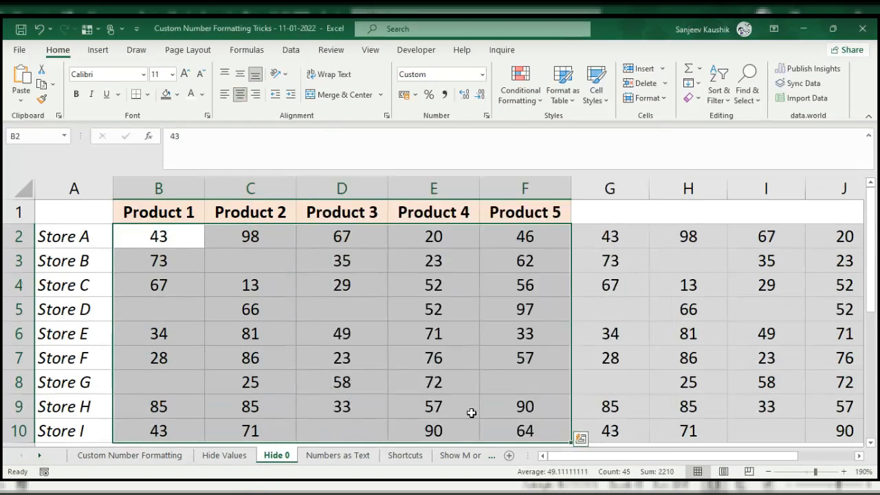
- Check the underlying content of cell C3 and its custom format code, leaving the format unchanged
click(244, 259)
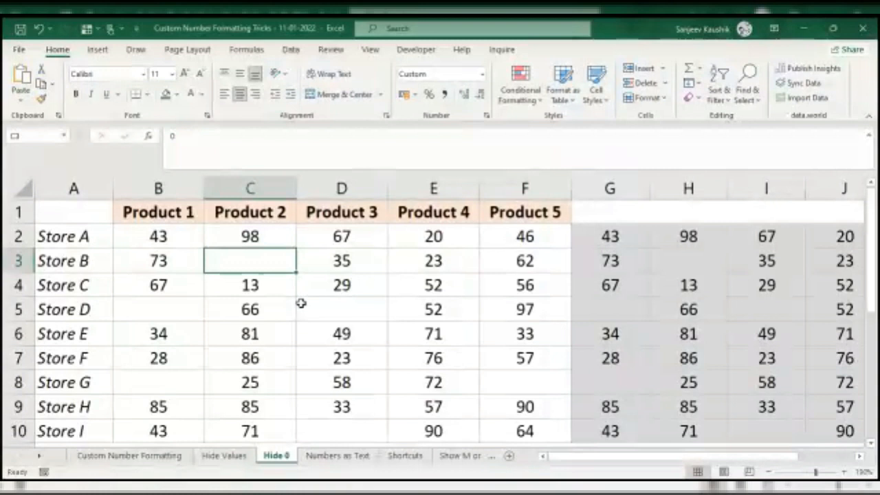
key(Down)
key(Down)
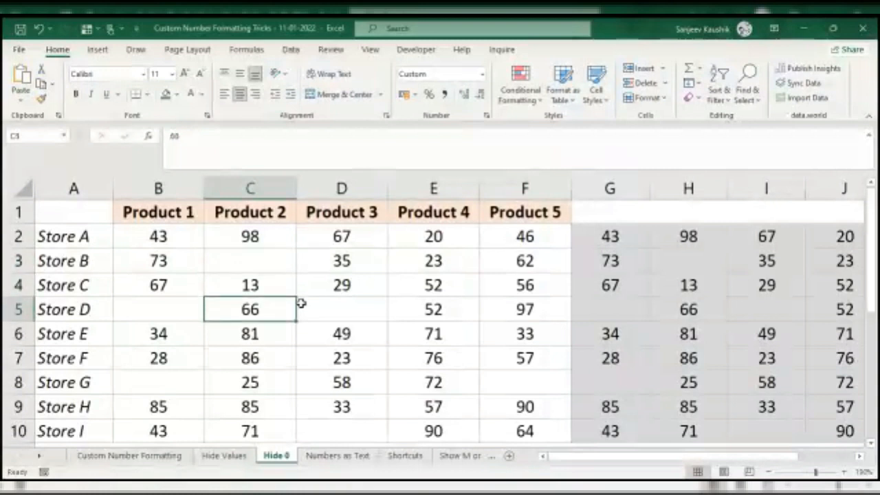
click(249, 260)
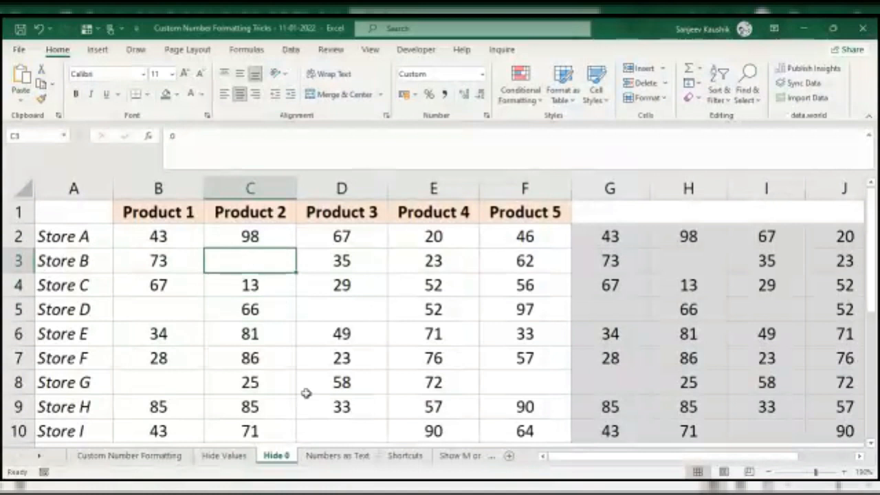
key(ctrl+1)
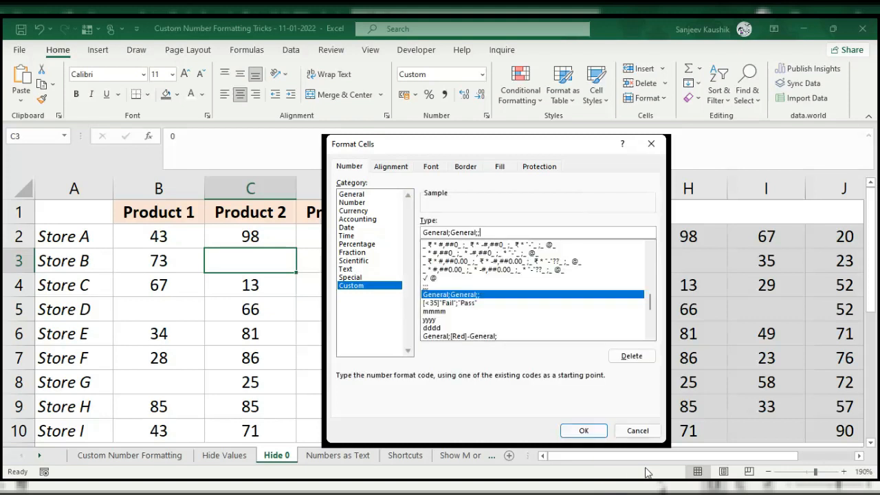
click(639, 431)
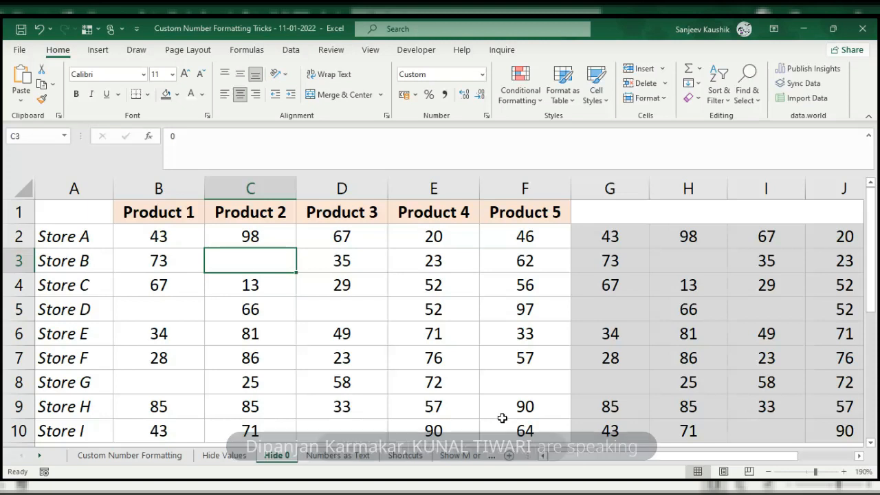
- Review the Positive, Negative and Zero headings and the zero sample on the Custom Number Formatting sheet
click(103, 461)
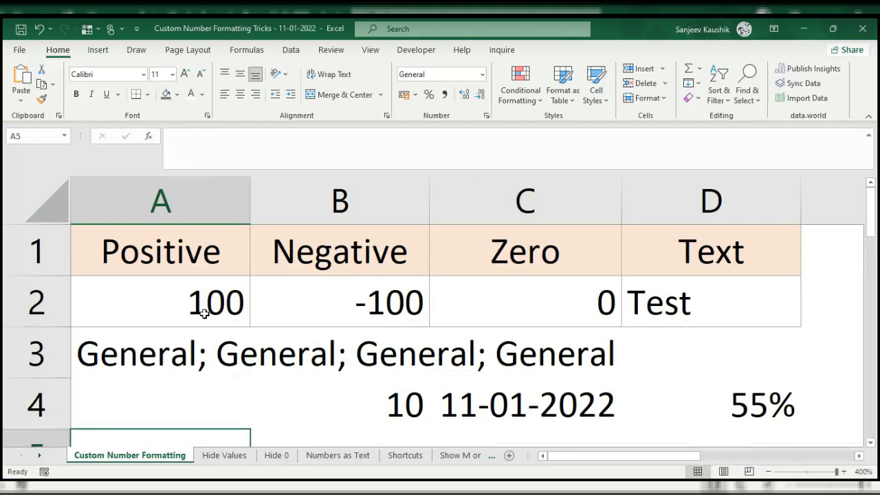
click(500, 301)
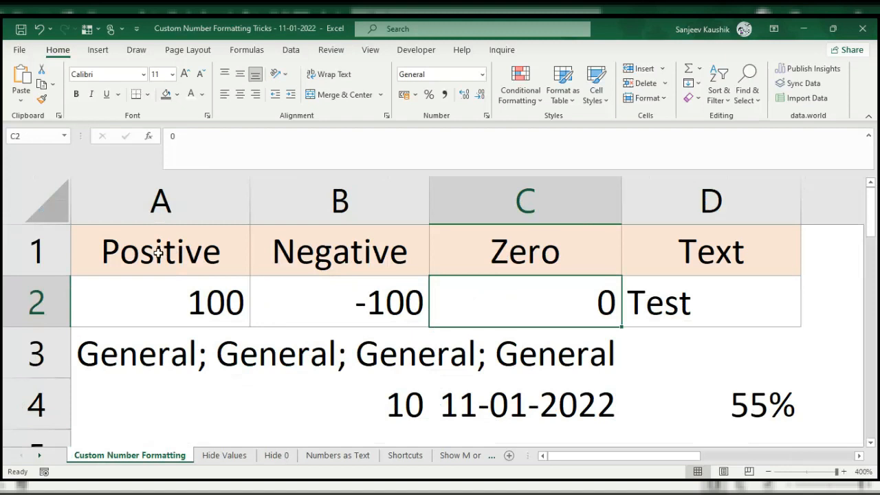
click(183, 256)
click(301, 254)
click(459, 257)
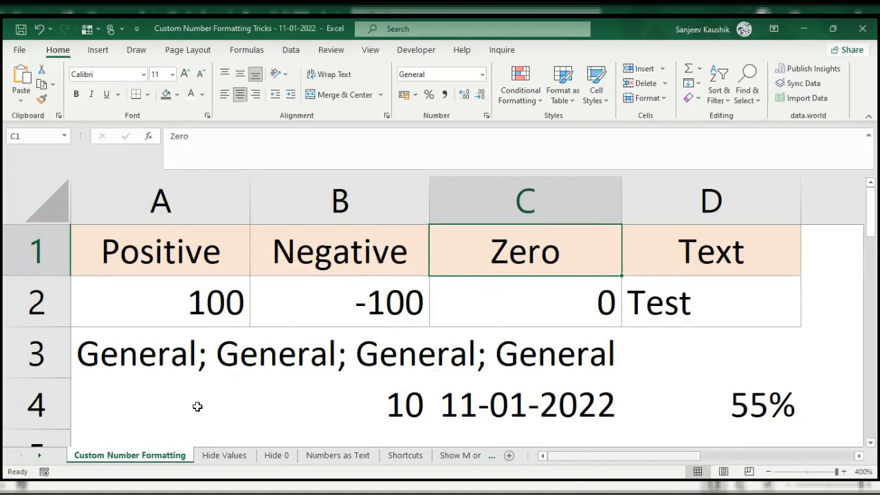
- Look at the cells below the format example, select the zero sample in C2, and return to the Hide 0 sheet
click(159, 404)
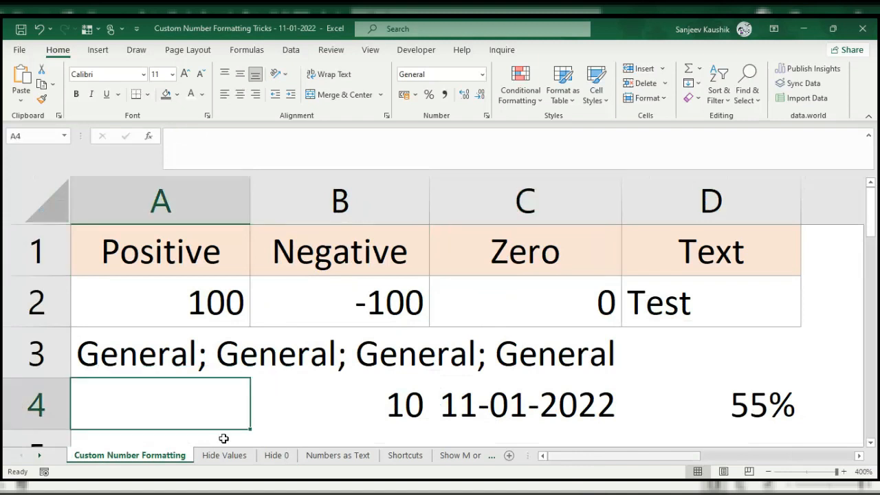
key(Right)
key(Down)
key(Down)
key(Down)
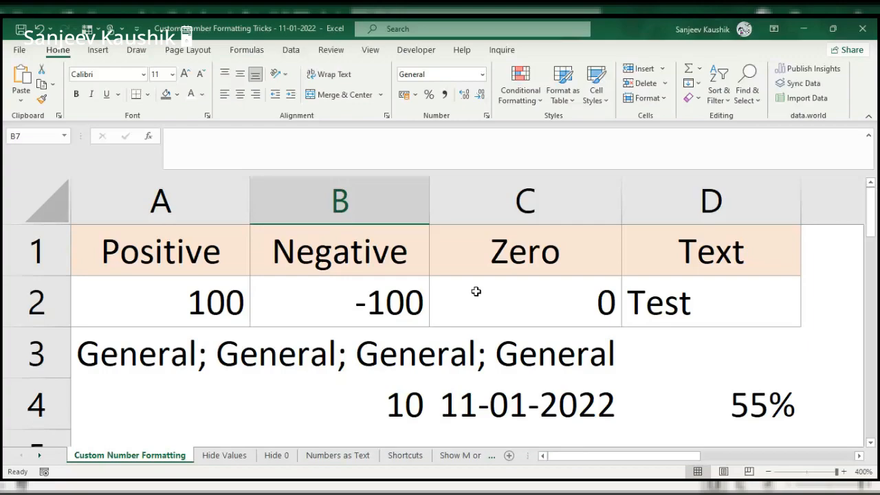
click(475, 292)
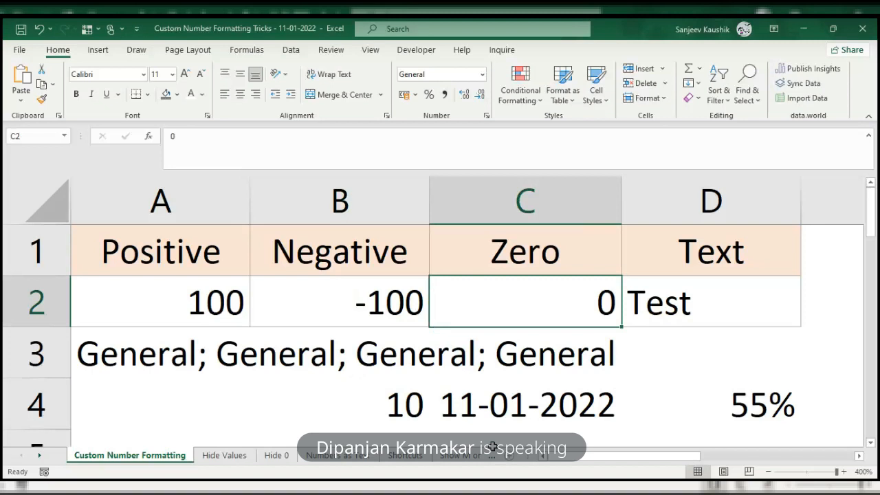
click(277, 455)
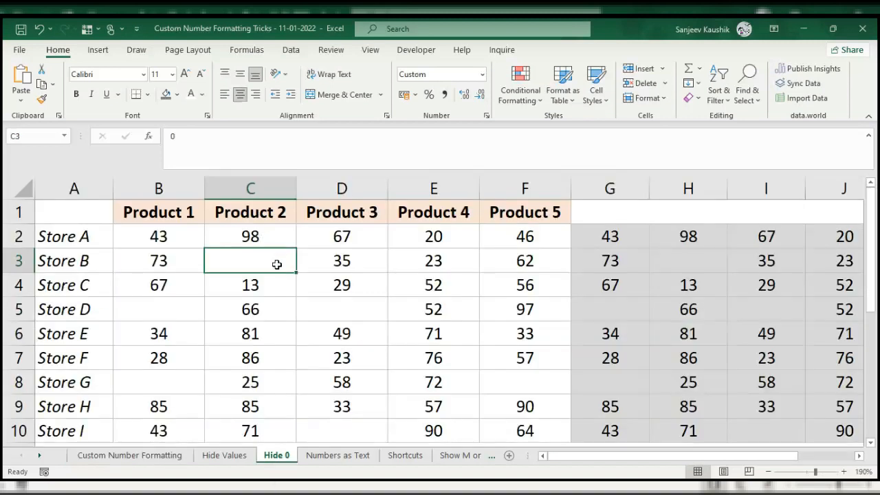
- Review the product figures and hidden zero in C3, and bring up the Name and Score table on the Numbers as Text sheet
drag(157, 235, 506, 430)
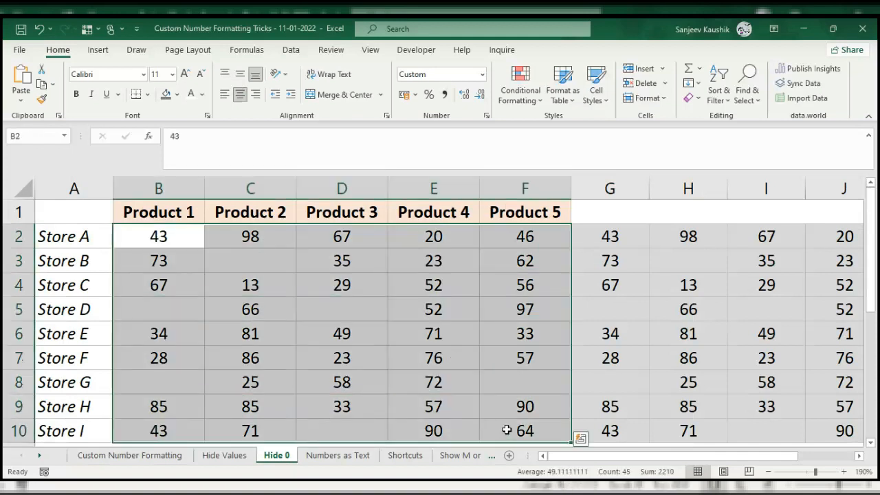
click(243, 258)
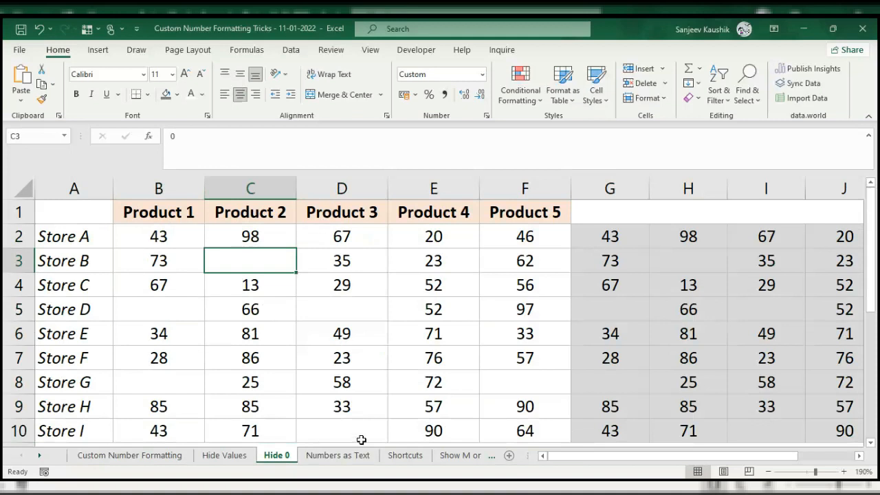
click(326, 460)
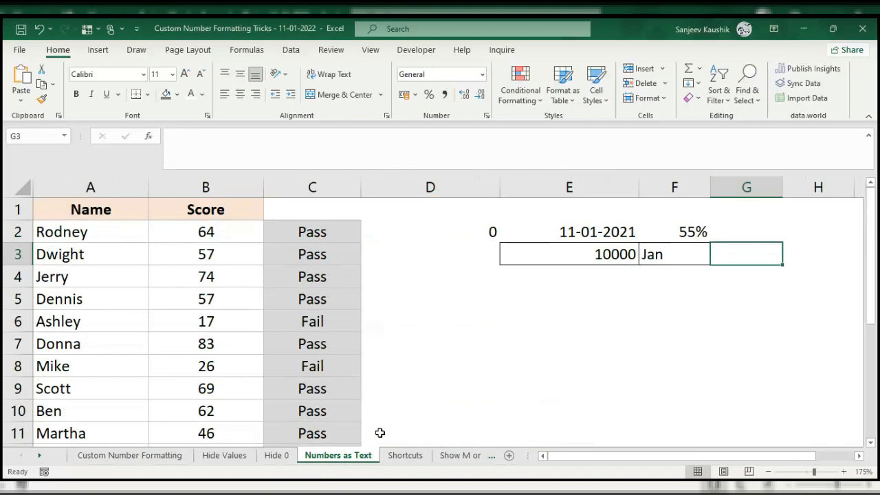
click(199, 231)
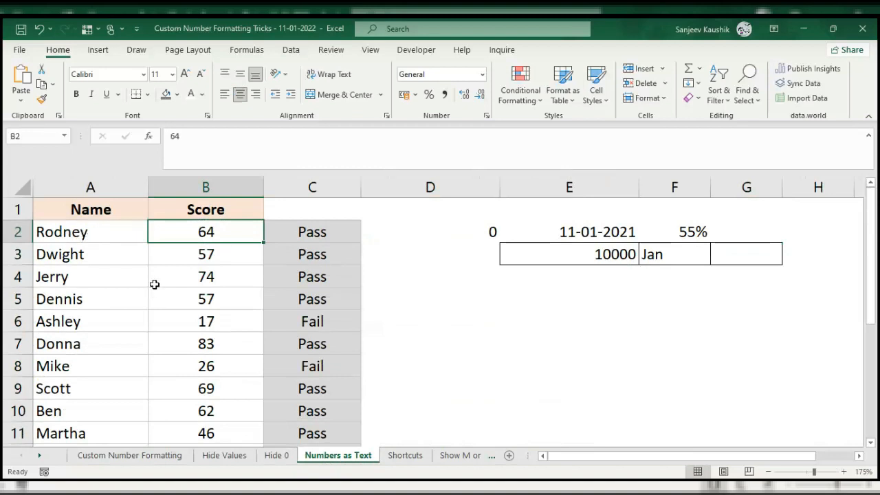
scroll(165, 292, up, 2)
scroll(165, 293, up, 2)
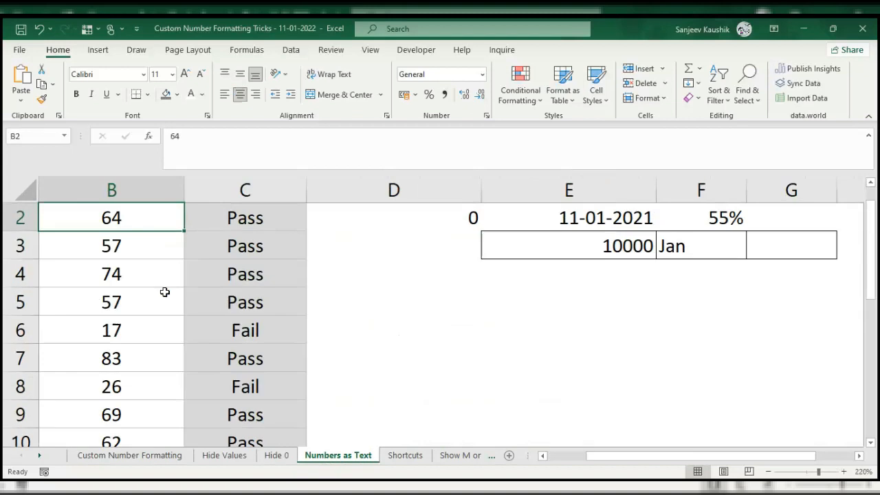
click(550, 454)
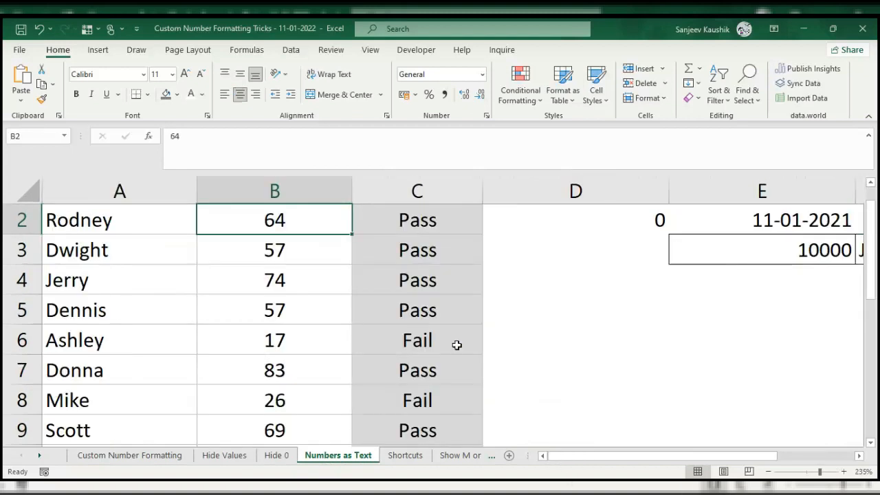
scroll(457, 347, up, 1)
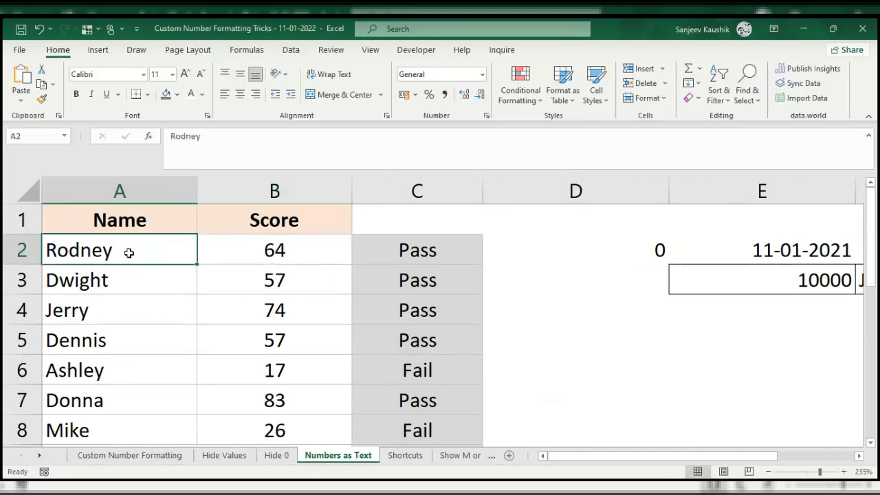
- Try to apply a custom number format to the scores in B2:B12 that shows Fail below 35 and Pass otherwise
click(249, 254)
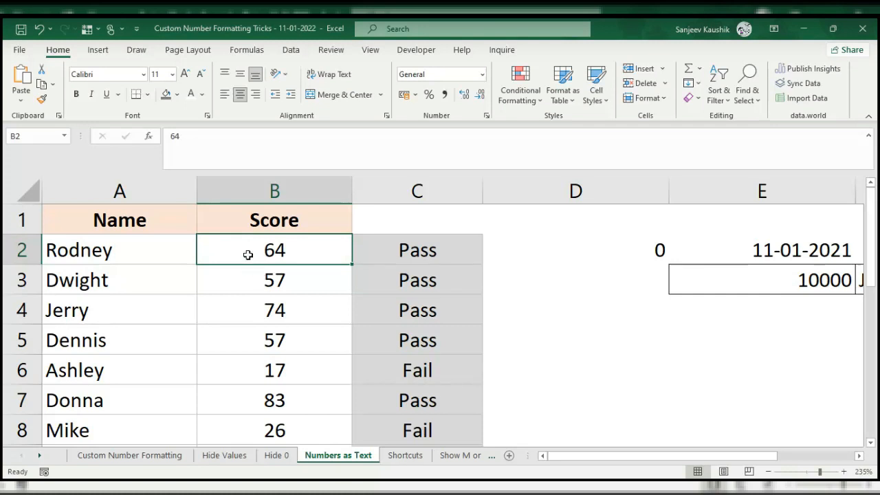
key(ctrl+shift+Down)
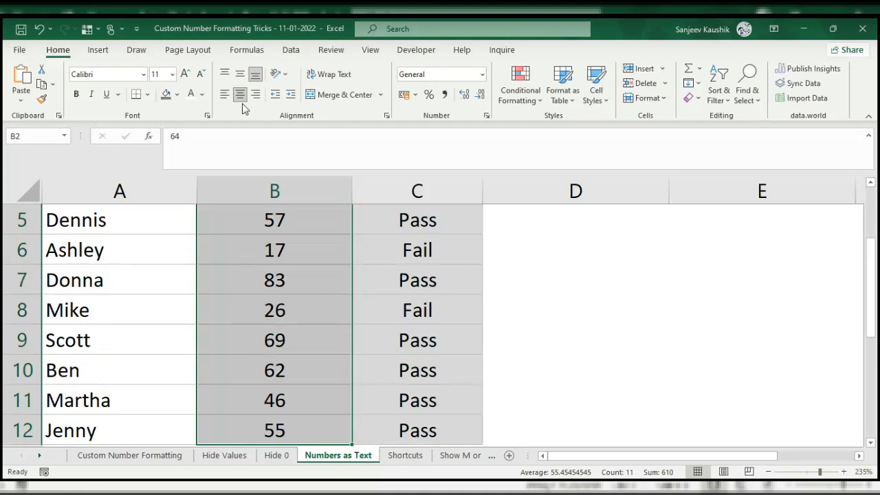
key(ctrl+1)
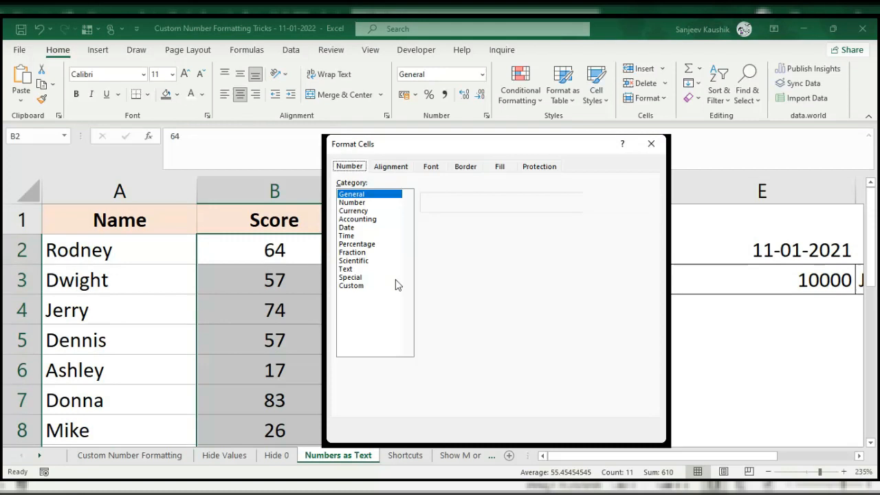
click(356, 286)
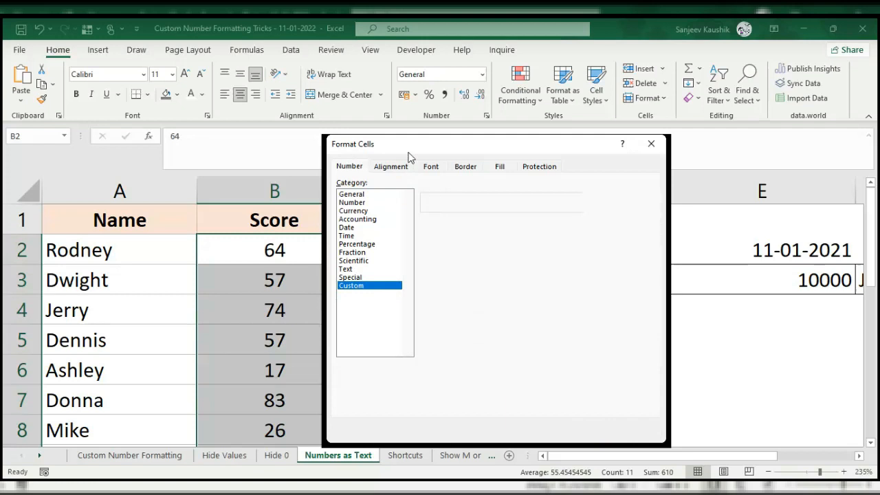
drag(410, 149, 558, 145)
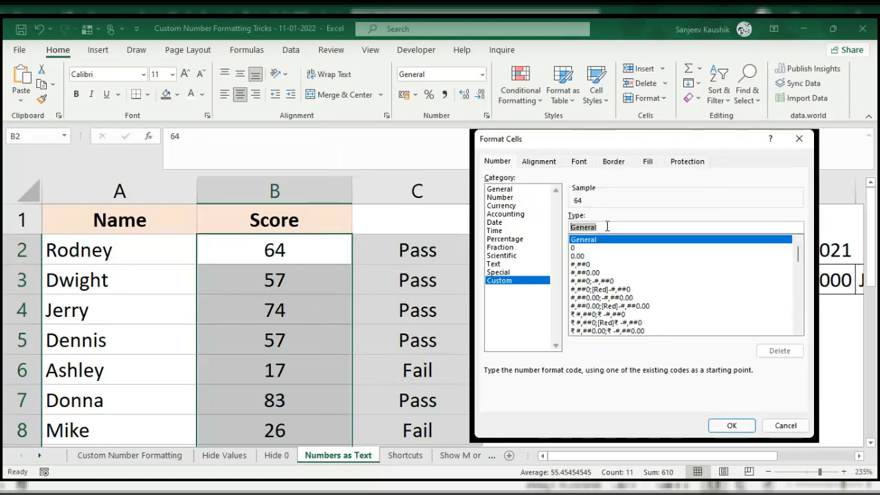
text([)
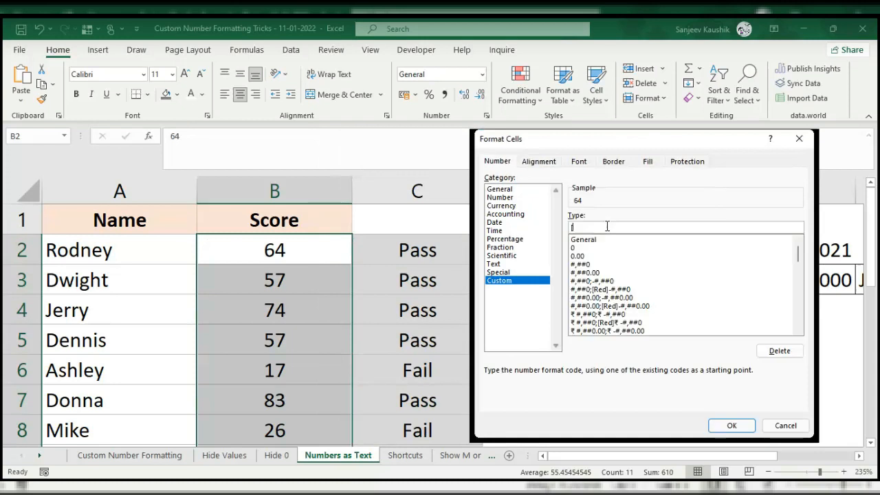
text(<35])
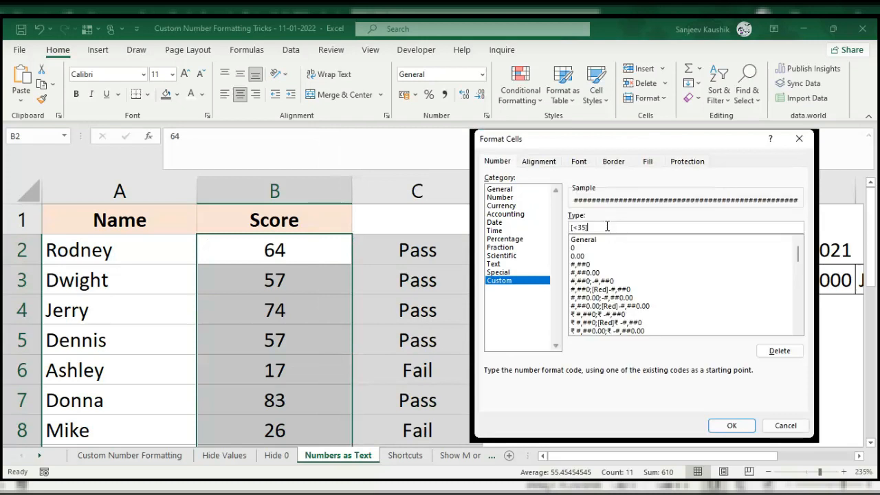
key(BackSpace)
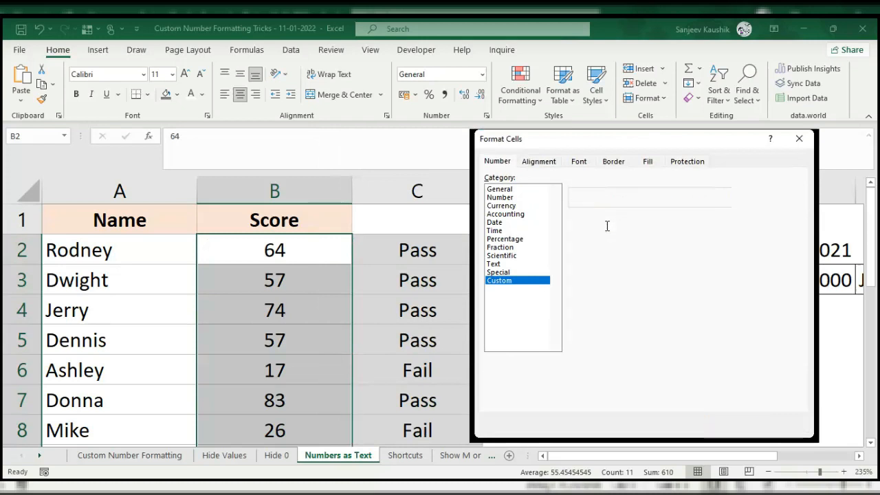
text("Fail)
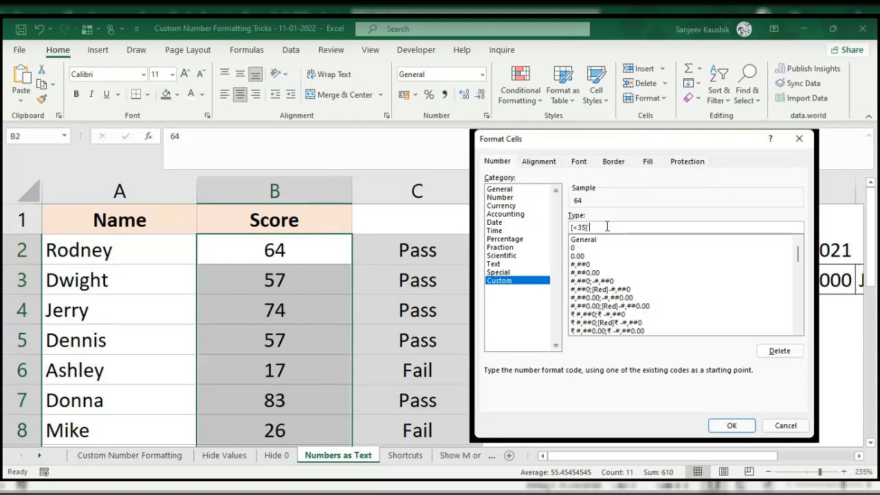
text(";)
text(;)
text("Pass)
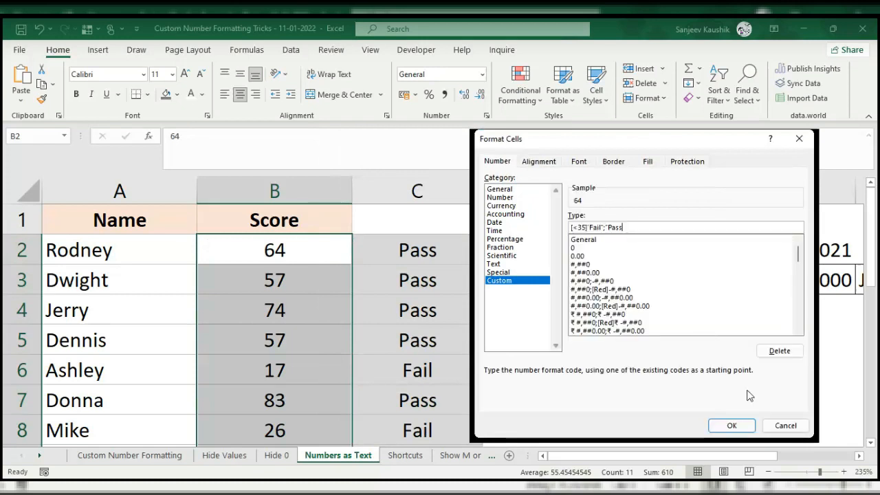
click(730, 426)
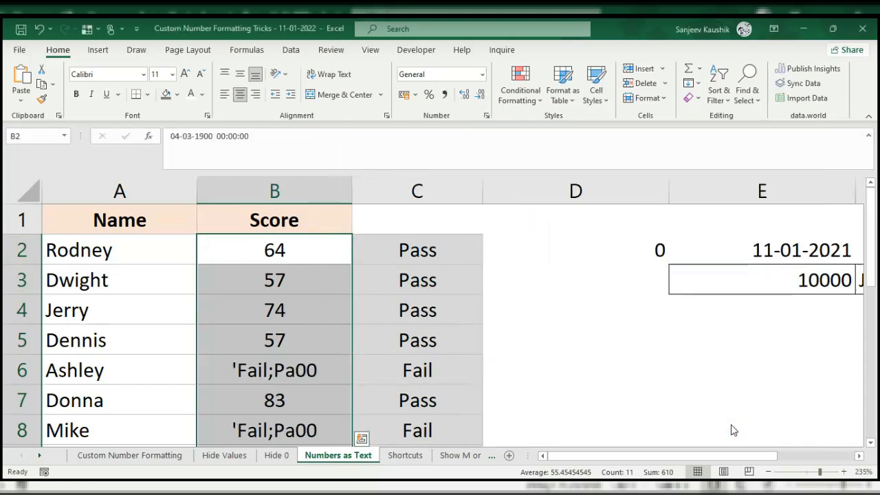
- Replace the custom format code of the scores in B2:B12 with [<33]"Fail","pass"
drag(278, 253, 290, 394)
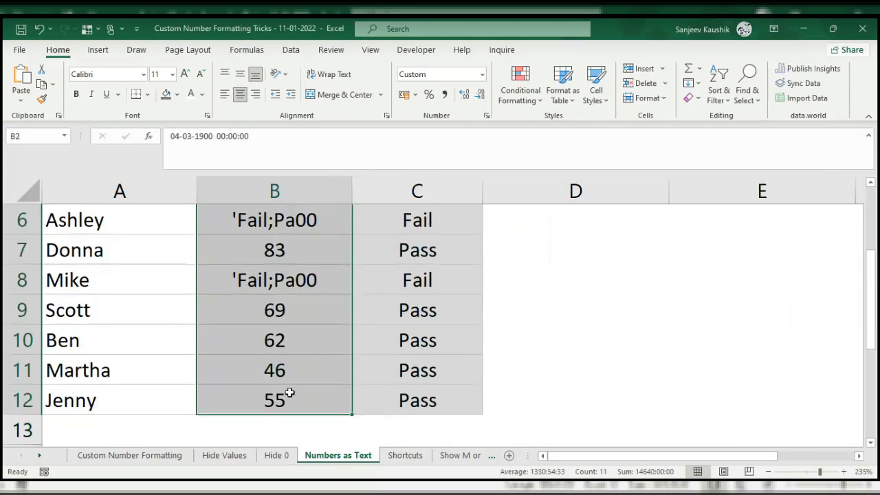
key(ctrl+1)
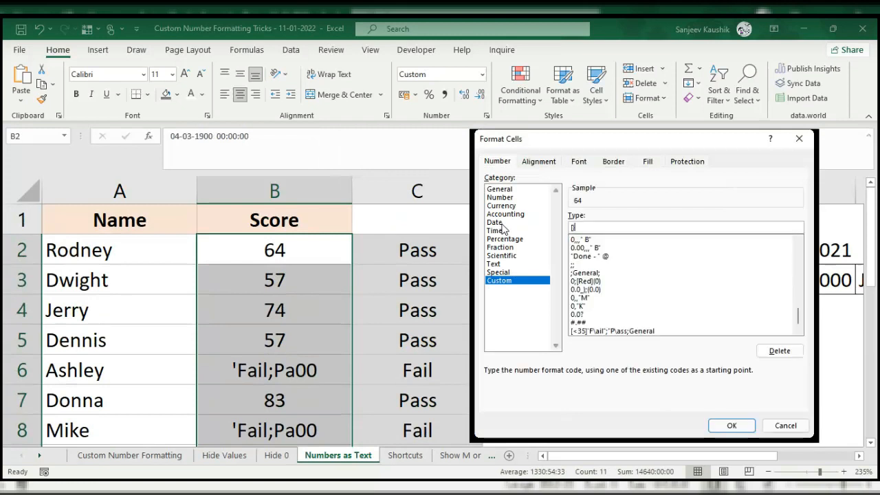
key(BackSpace)
text(])
key(BackSpace)
text(<)
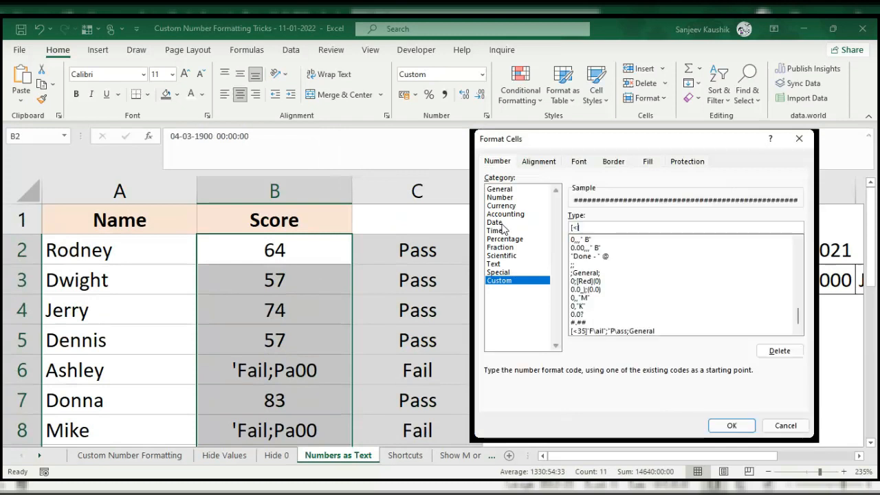
text(33])
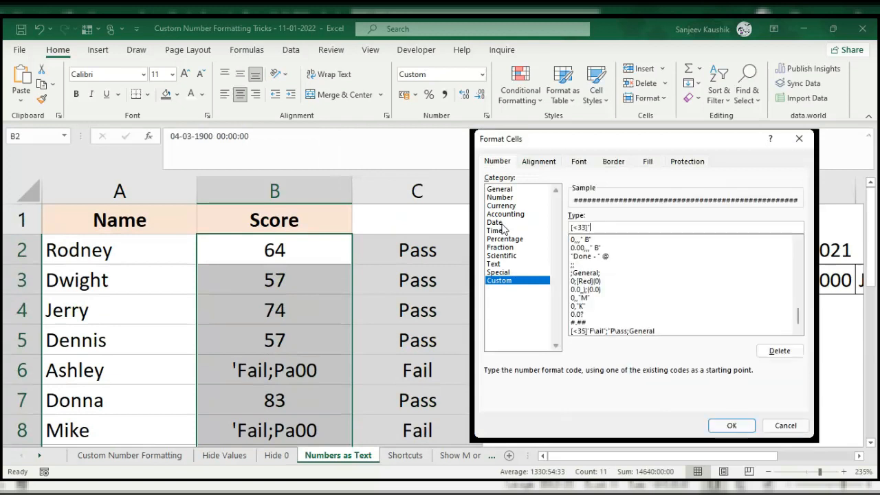
text(Fail")
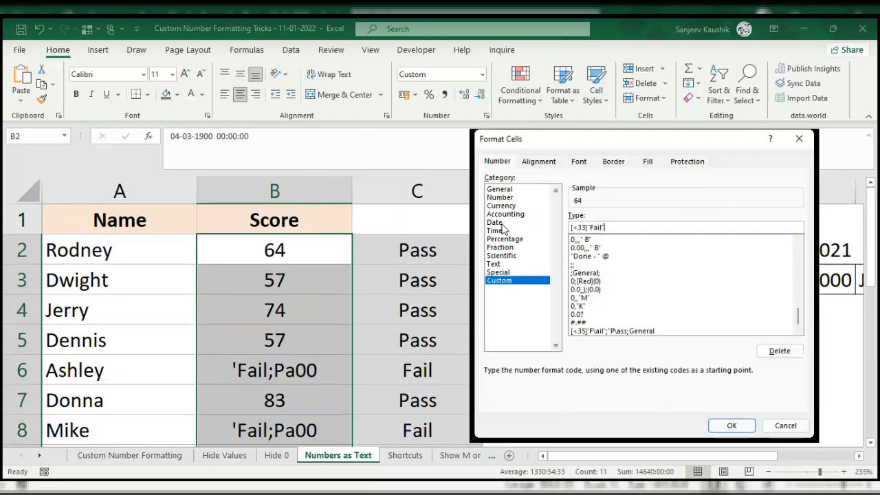
text(;"pass")
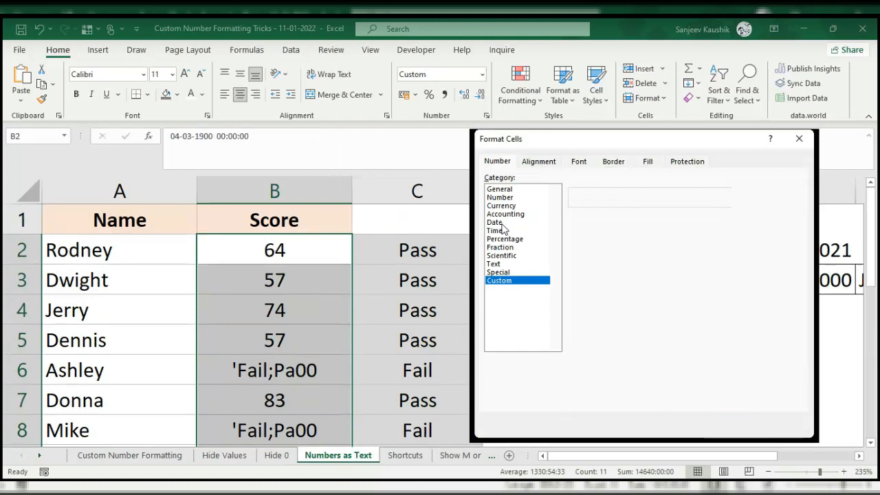
click(729, 425)
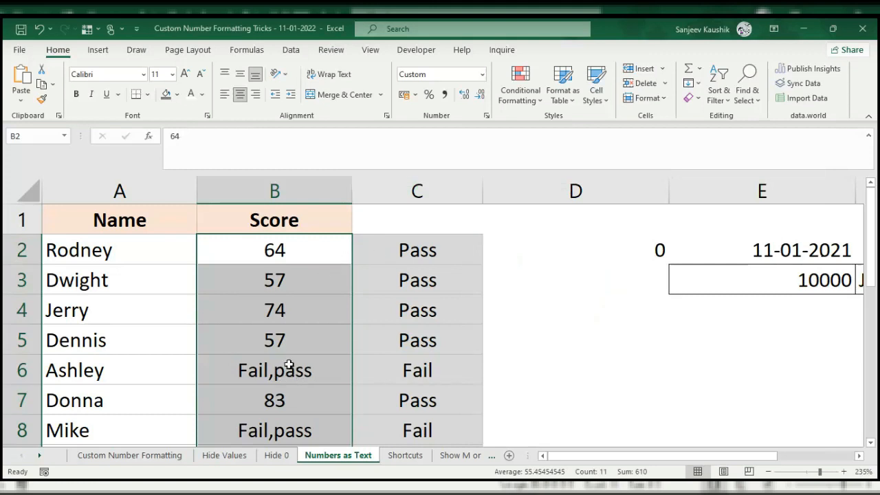
- Insert a space before "pass" in the scores' custom format code and apply it
key(ctrl+1)
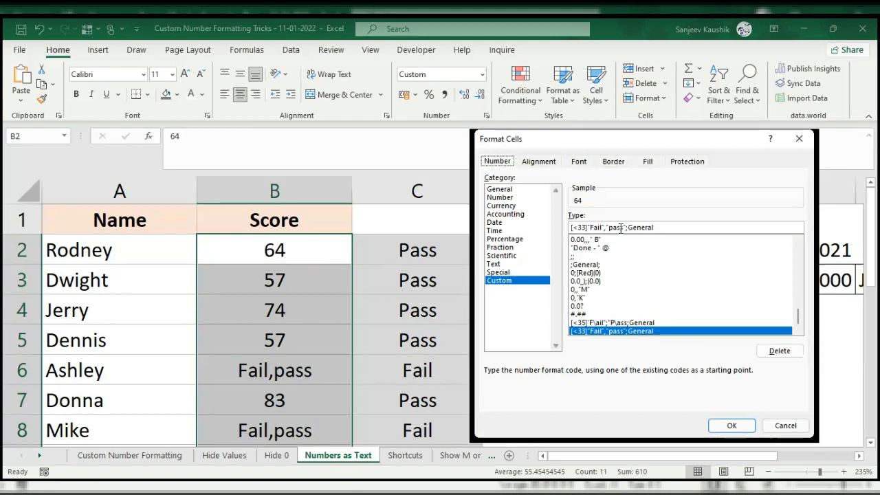
click(607, 227)
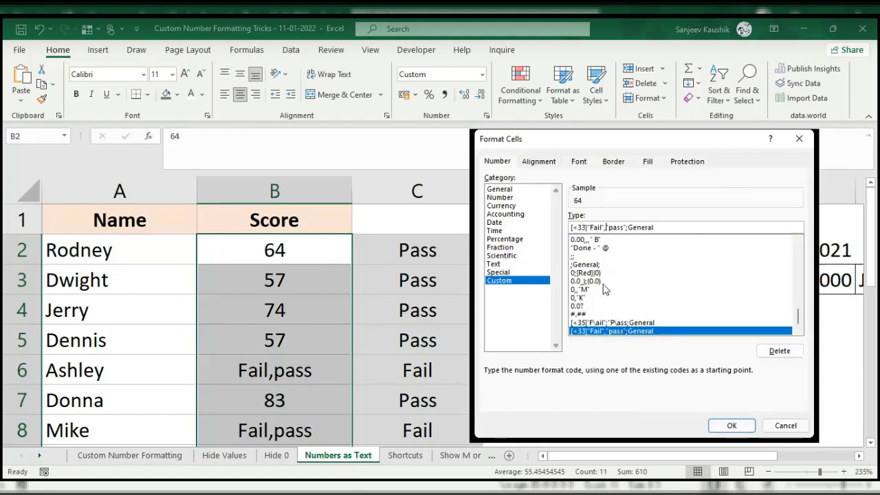
click(727, 425)
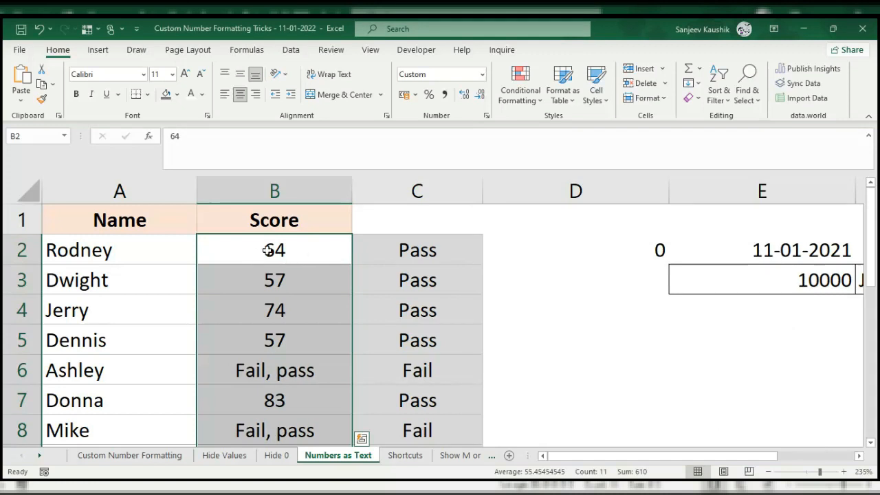
- Reselect the scores in B2:B12 and rework their custom format code to [<33] "Fail", "pass" without the General section
click(388, 253)
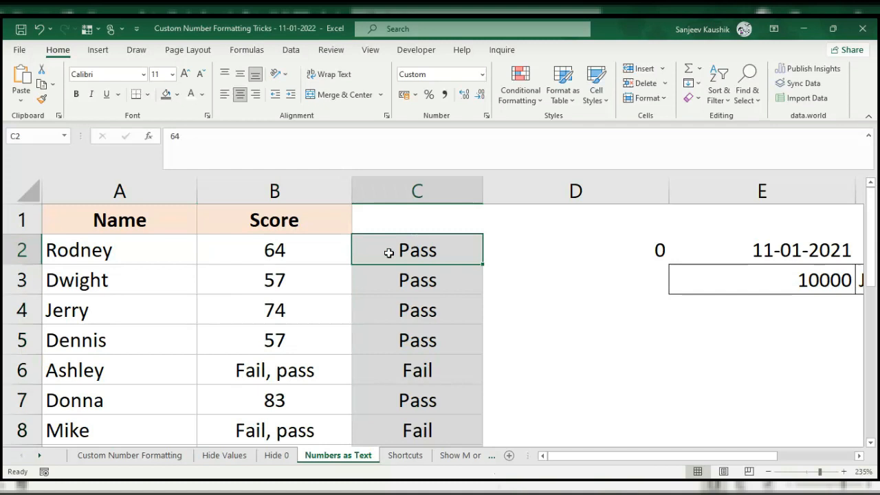
click(270, 251)
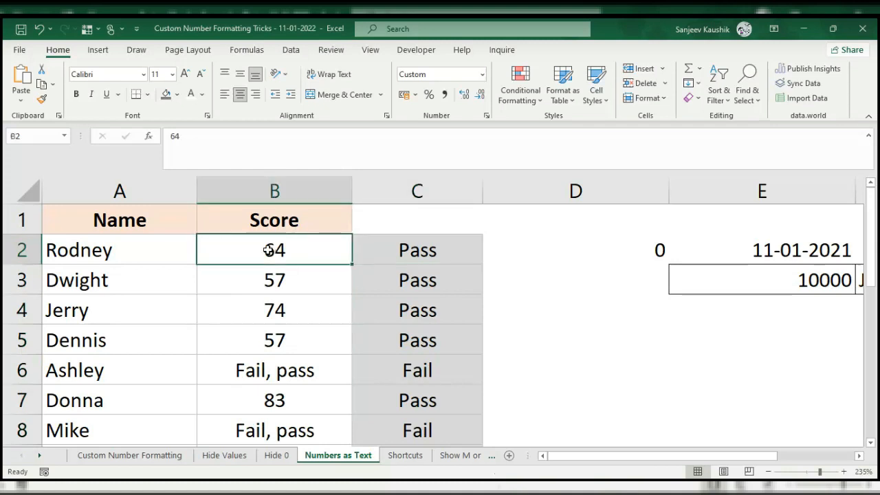
drag(270, 251, 343, 443)
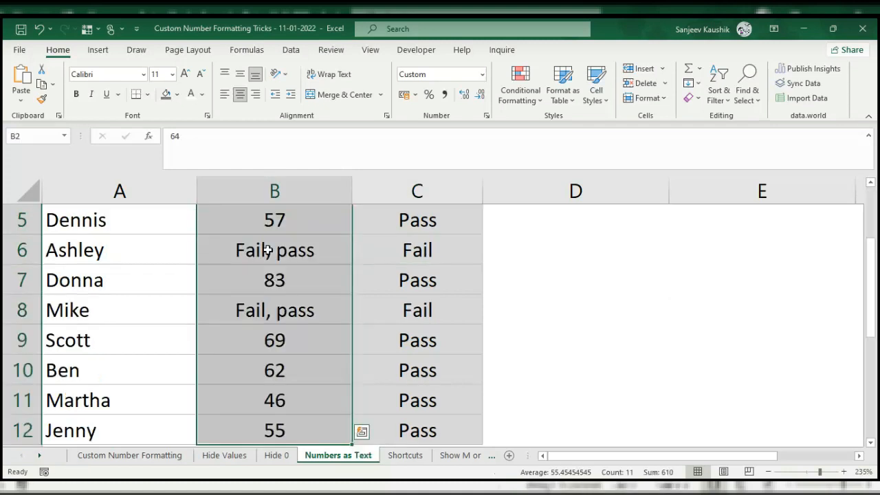
key(ctrl+1)
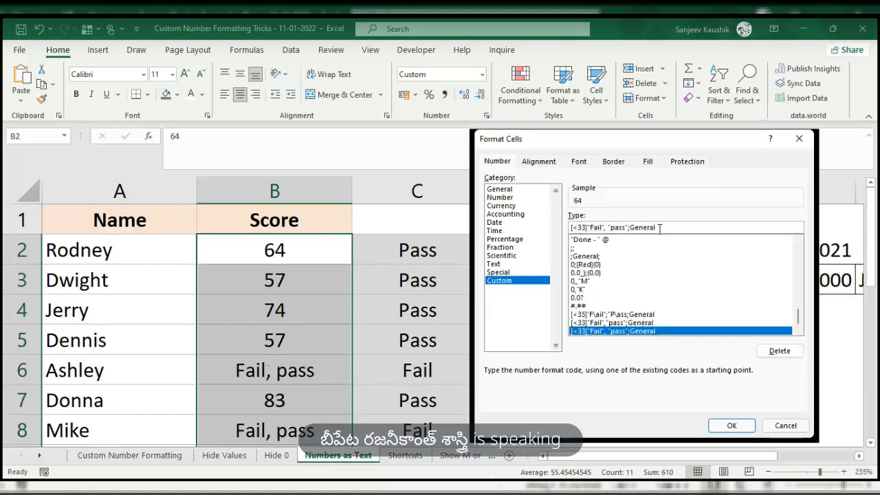
key(BackSpace)
key(BackSpace)
key(BackSpace)
key(BackSpace)
key(BackSpace)
key(BackSpace)
key(BackSpace)
key(BackSpace)
key(BackSpace)
key(BackSpace)
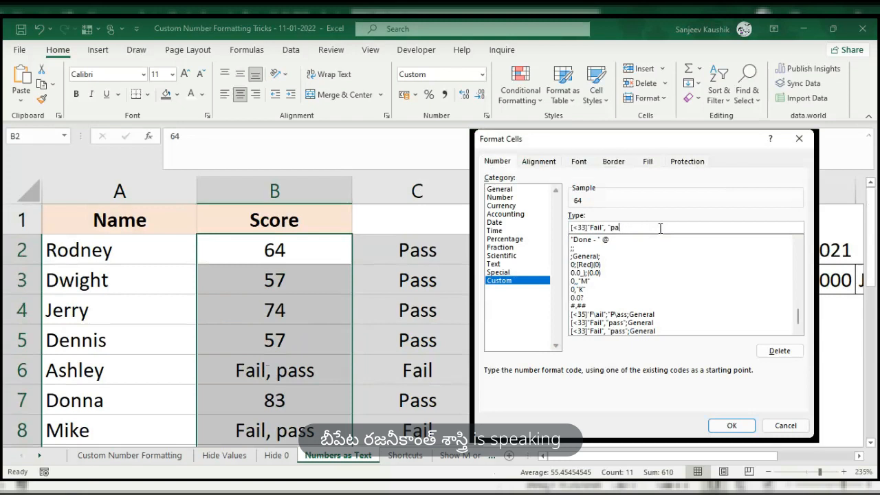
key(BackSpace)
text("pass)
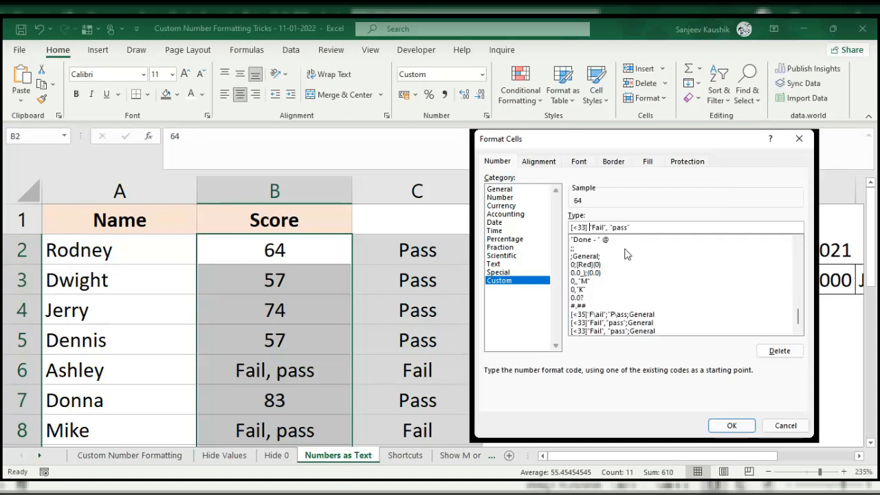
scroll(626, 261, up, 4)
scroll(624, 267, up, 5)
click(591, 239)
drag(618, 227, 529, 212)
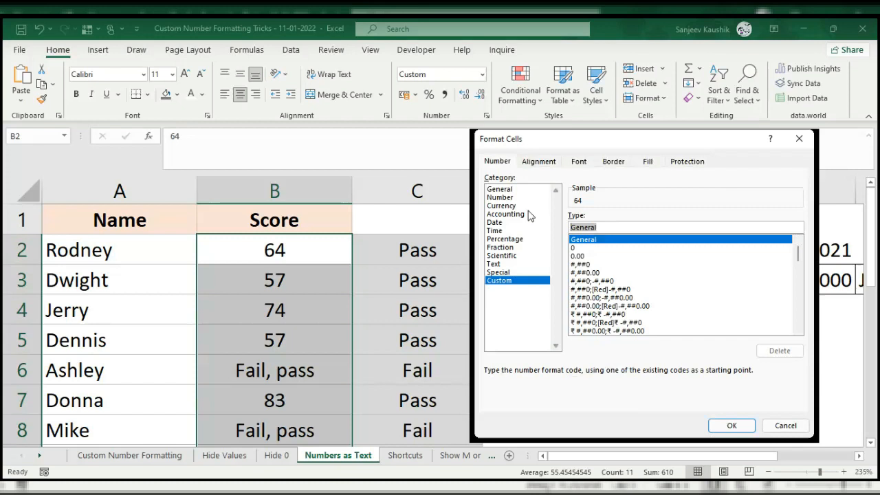
click(784, 426)
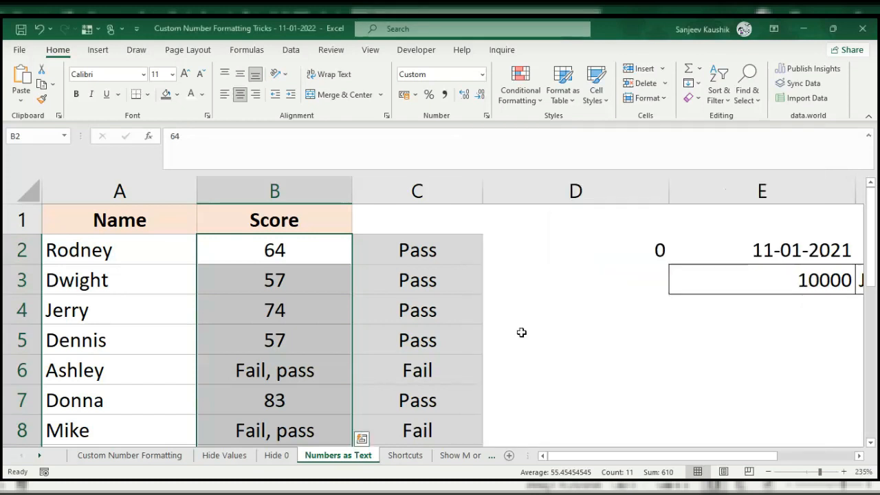
- Apply a conditional custom format code to the scores in B2:B12 that displays them only as Fail or Pass
key(alt+Tab)
key(ctrl+1)
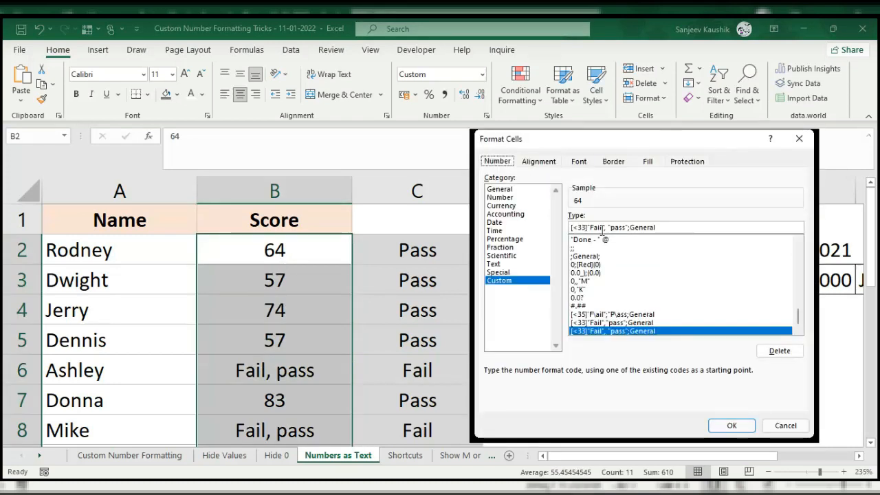
scroll(629, 253, up, 15)
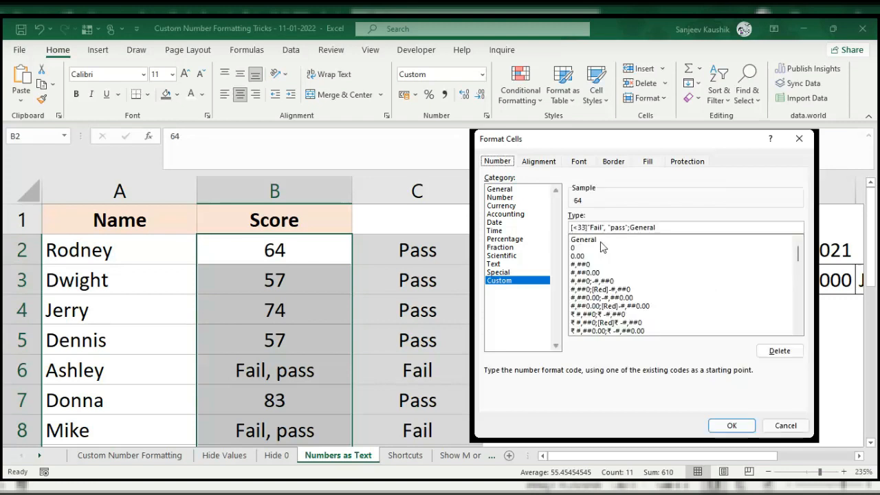
click(603, 241)
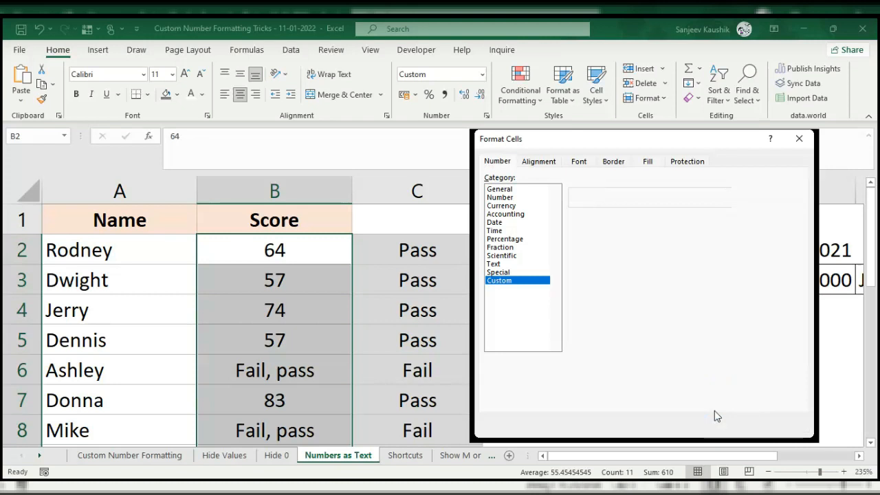
click(721, 429)
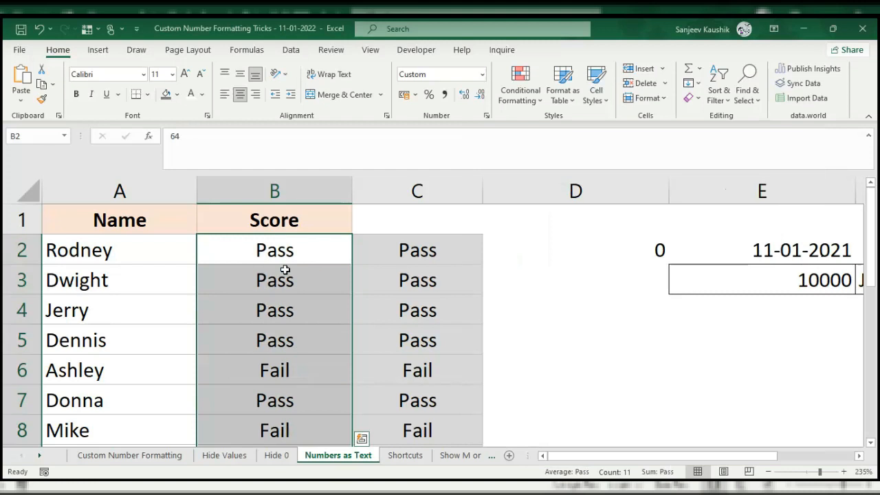
- Set the failing score in B6 to 40 and check how the custom format displays it
click(266, 250)
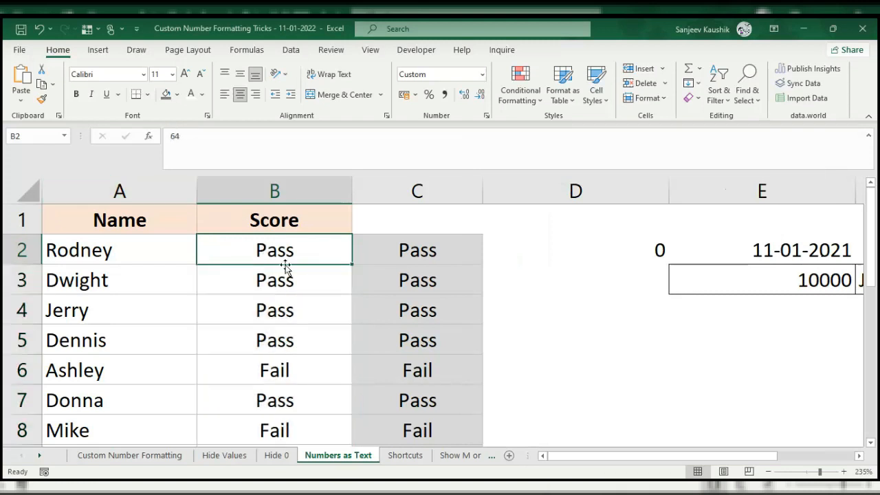
click(264, 370)
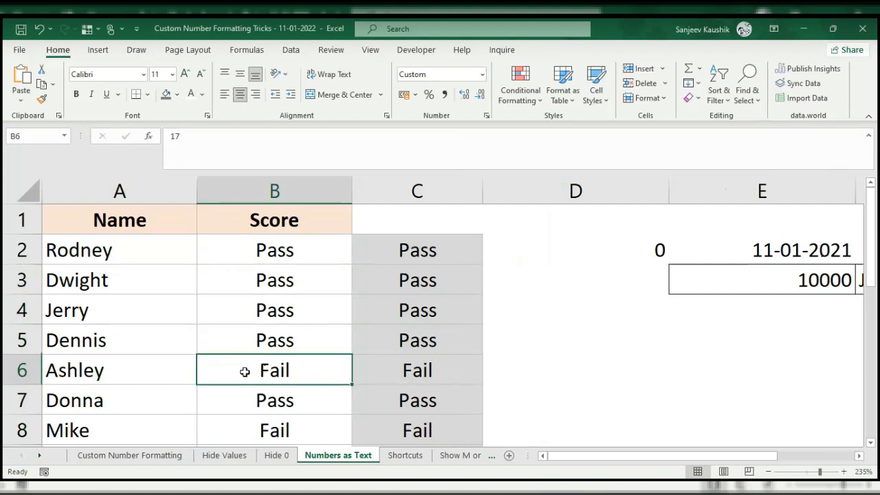
text(40)
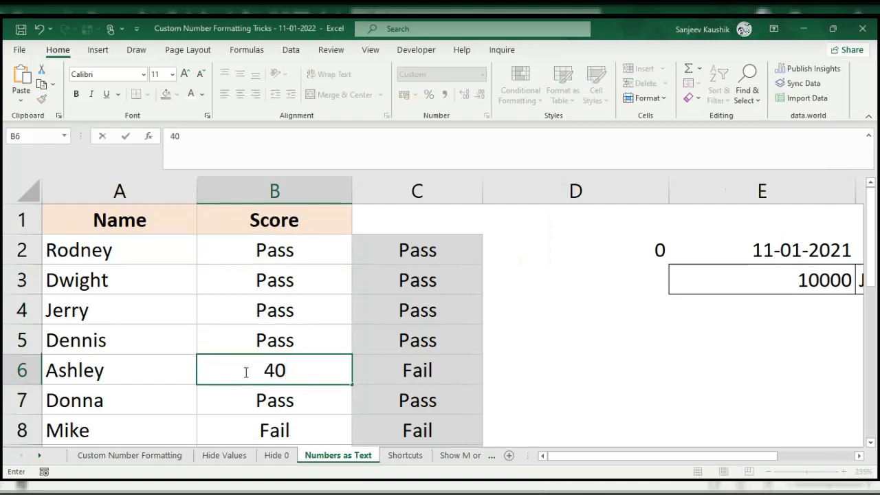
key(Return)
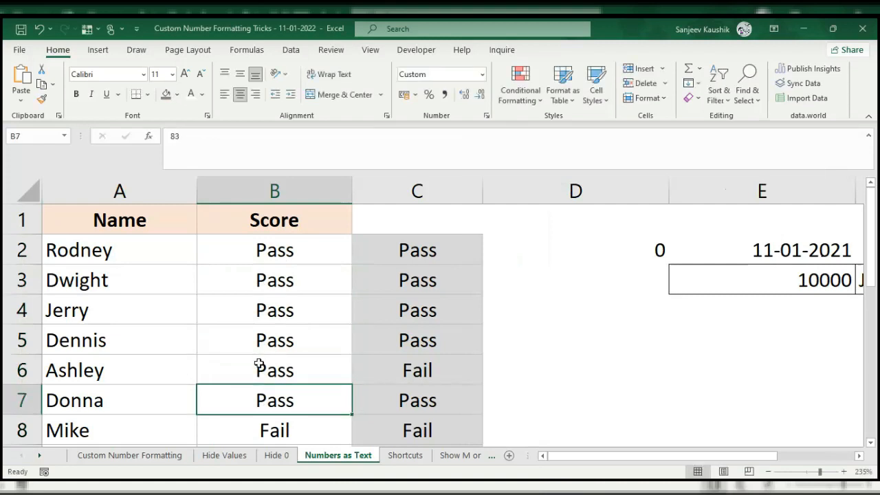
click(254, 366)
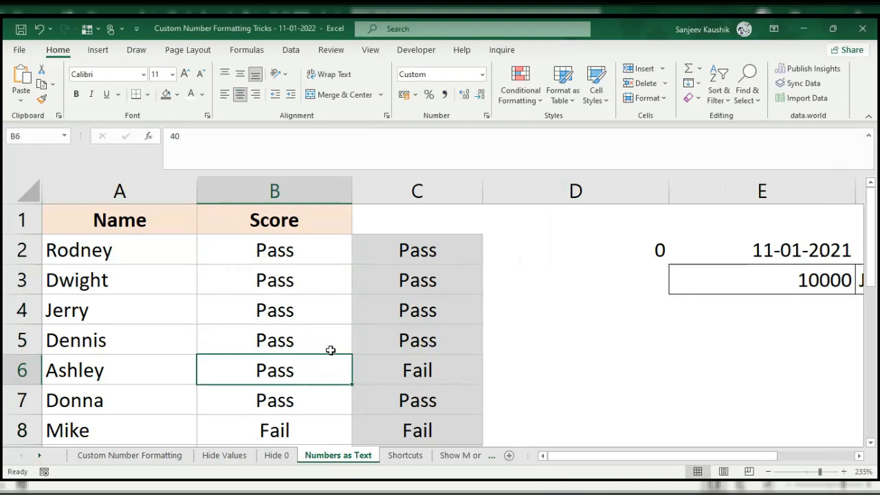
scroll(321, 336, down, 2)
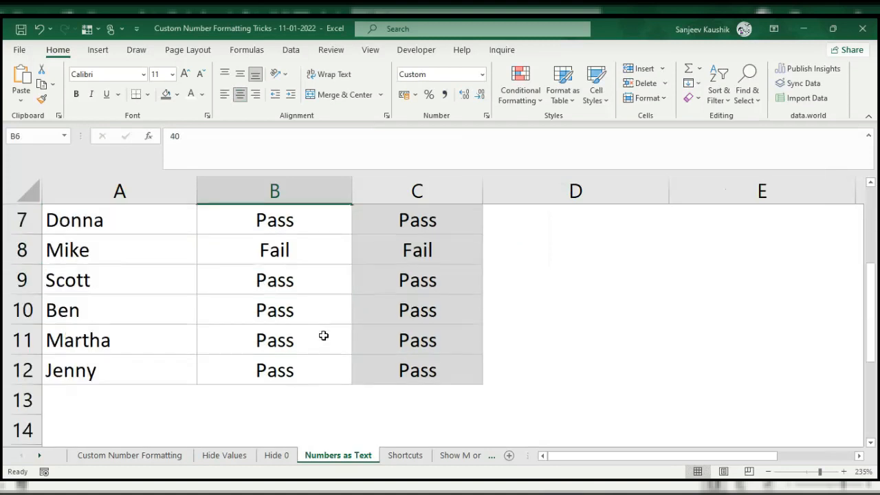
scroll(320, 336, up, 2)
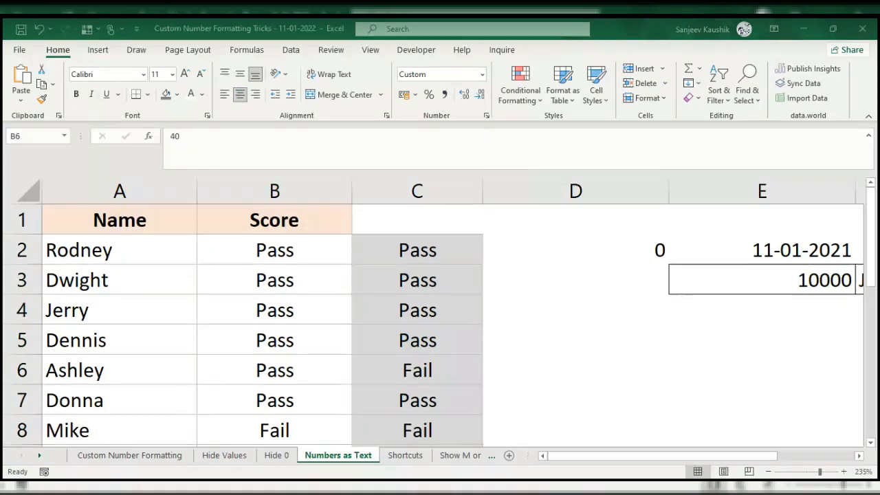
click(178, 277)
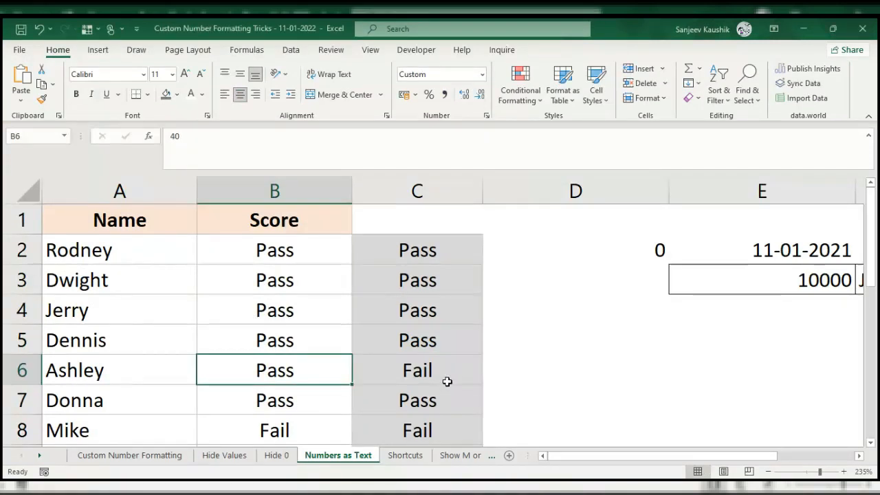
- Open the Shortcuts sheet and apply the Time format to the value in E5
click(405, 455)
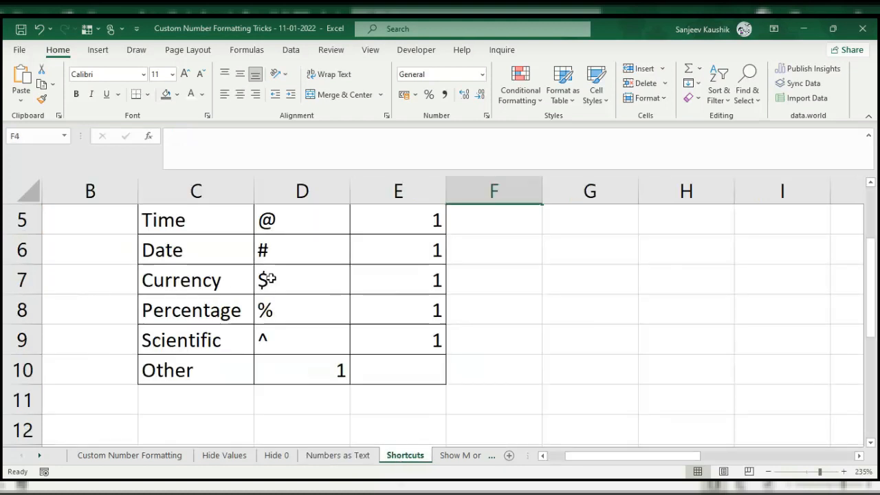
scroll(268, 278, up, 1)
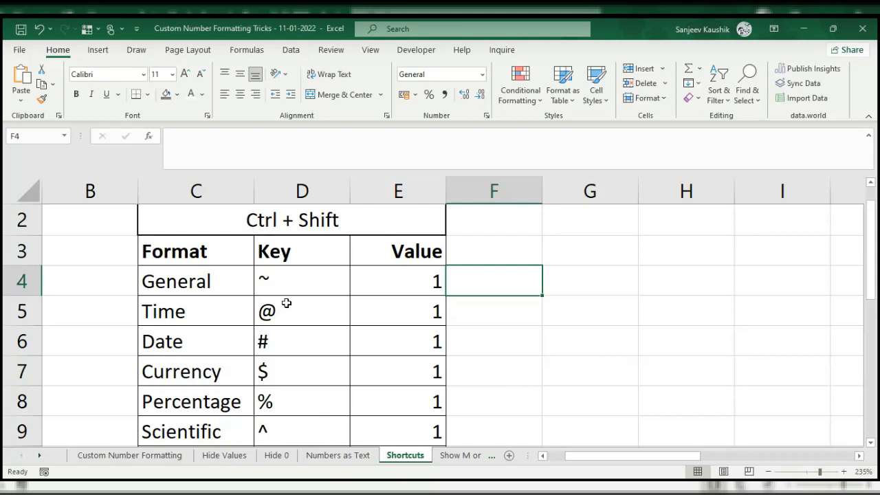
click(415, 313)
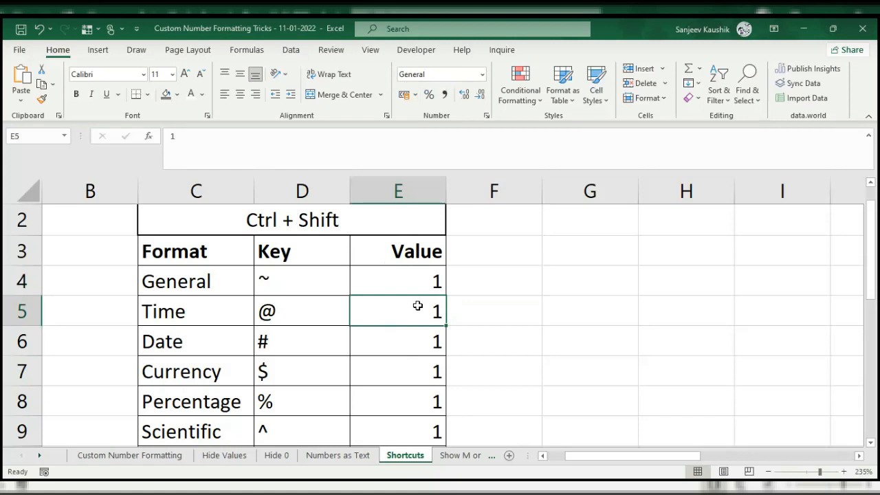
key(ctrl+shift+2)
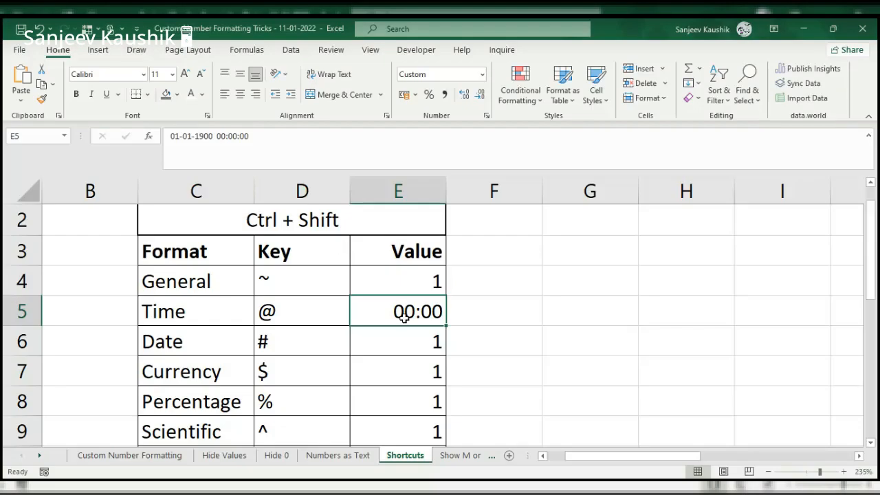
- Apply the Date format to the value in E6 of the shortcuts table
click(398, 343)
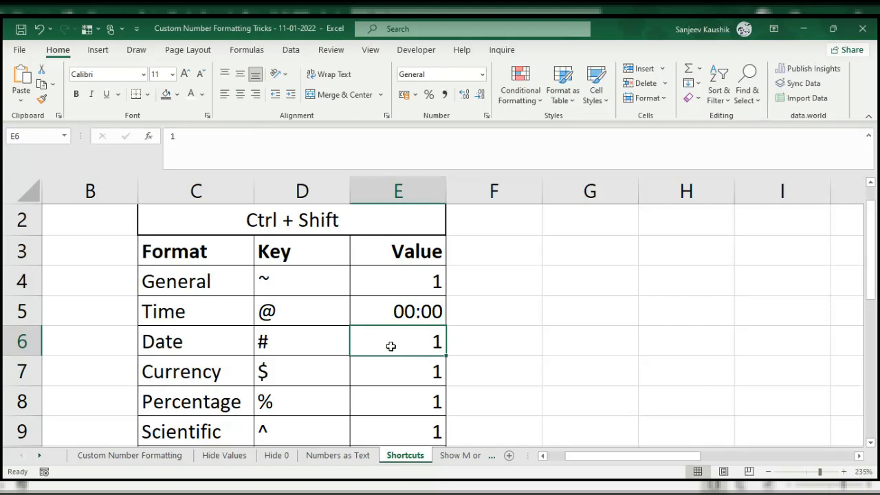
scroll(390, 346, down, 1)
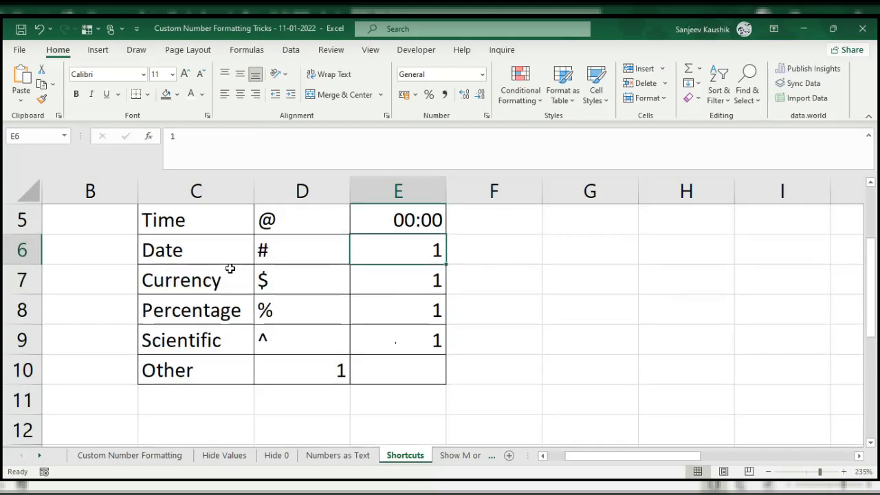
scroll(355, 279, up, 1)
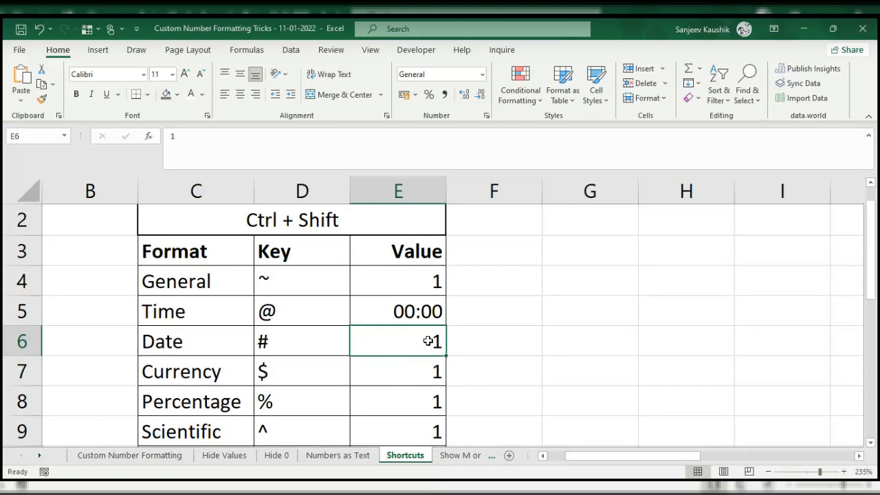
key(ctrl+shift+numbersign)
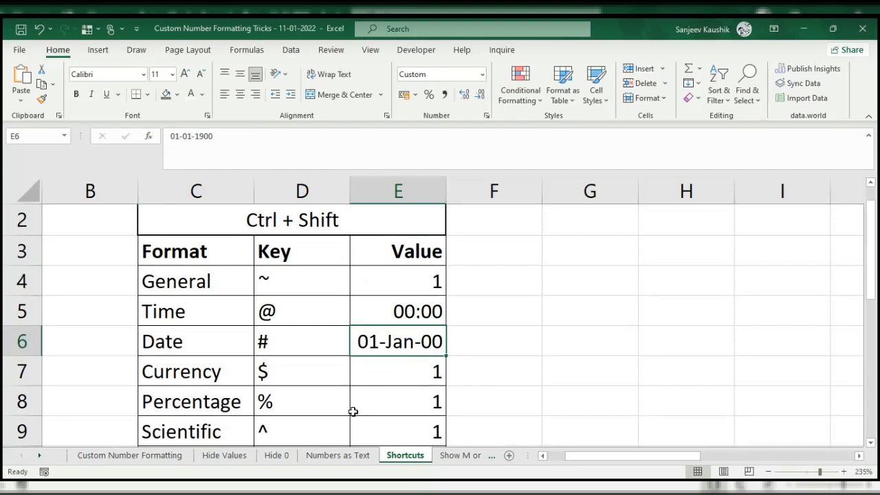
- Return the value in E6 of the Date row to the General number format
click(386, 369)
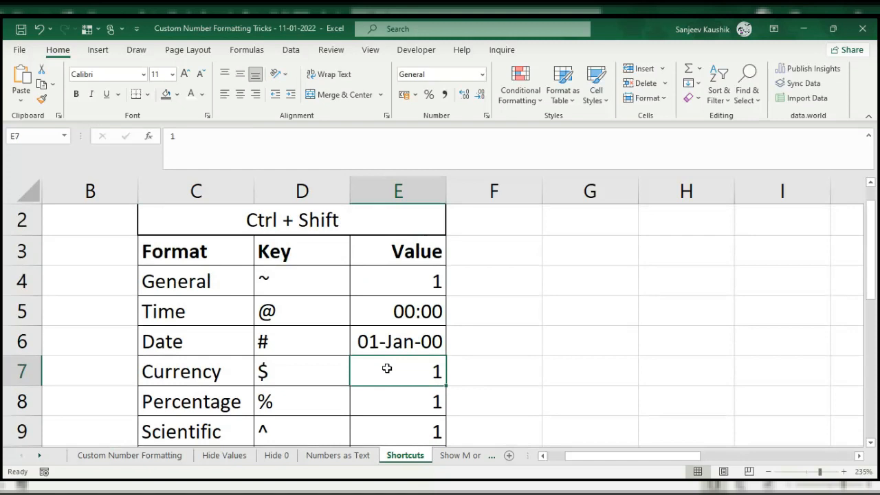
scroll(385, 370, down, 1)
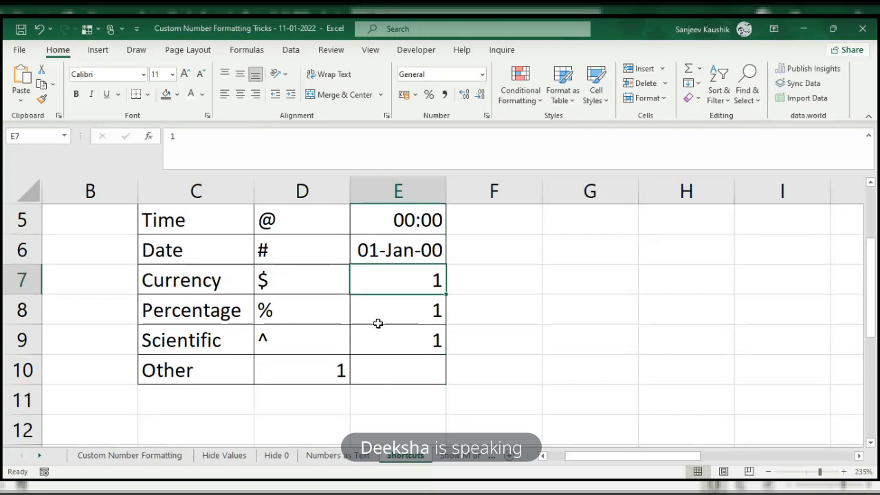
click(389, 252)
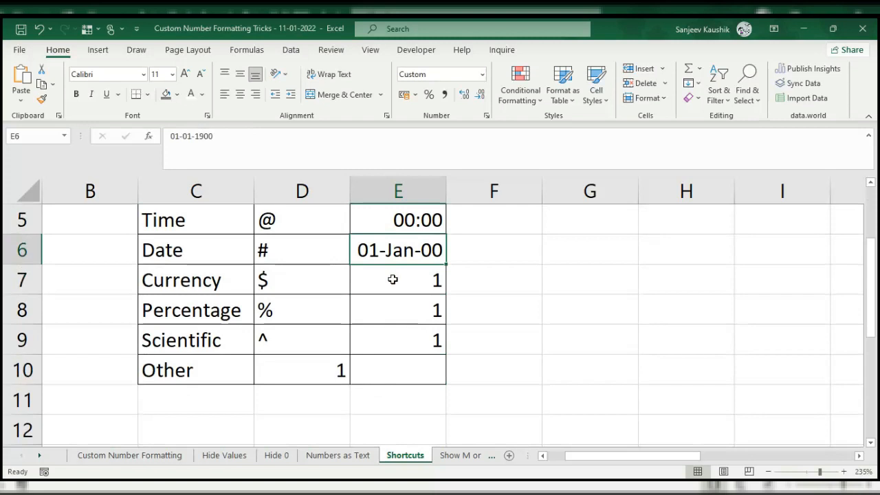
scroll(392, 279, up, 1)
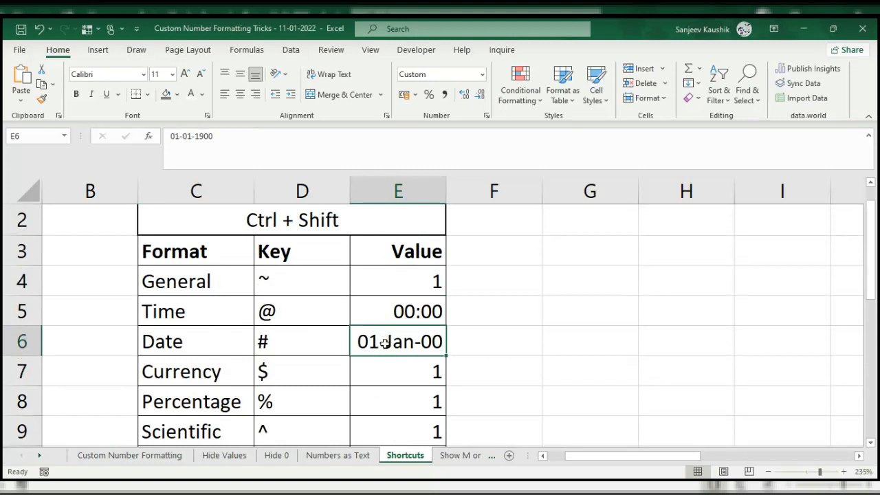
click(292, 340)
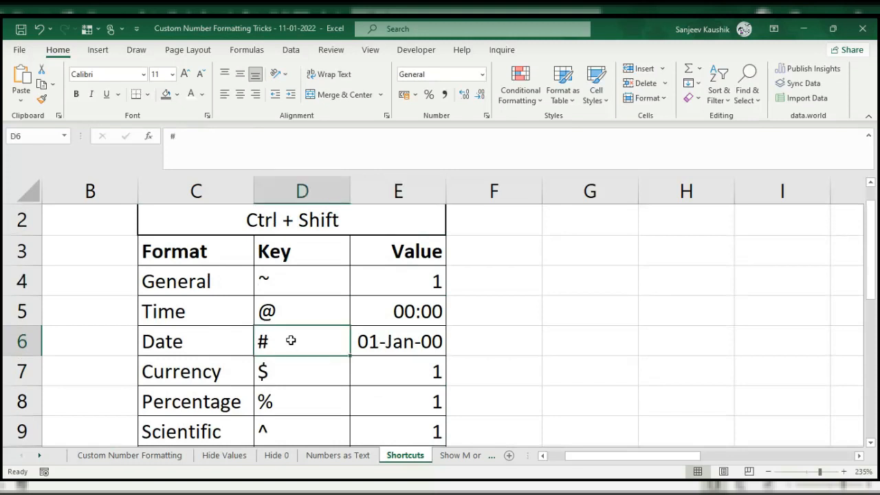
click(399, 342)
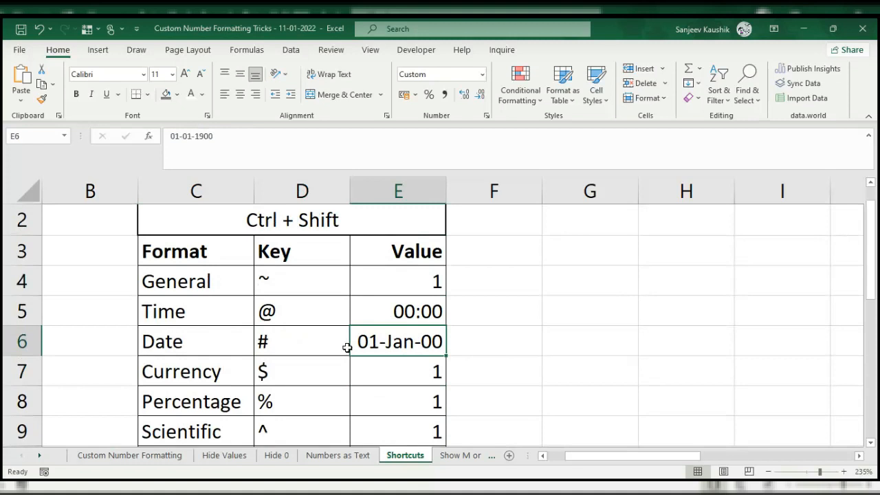
key(ctrl+shift+asciitilde)
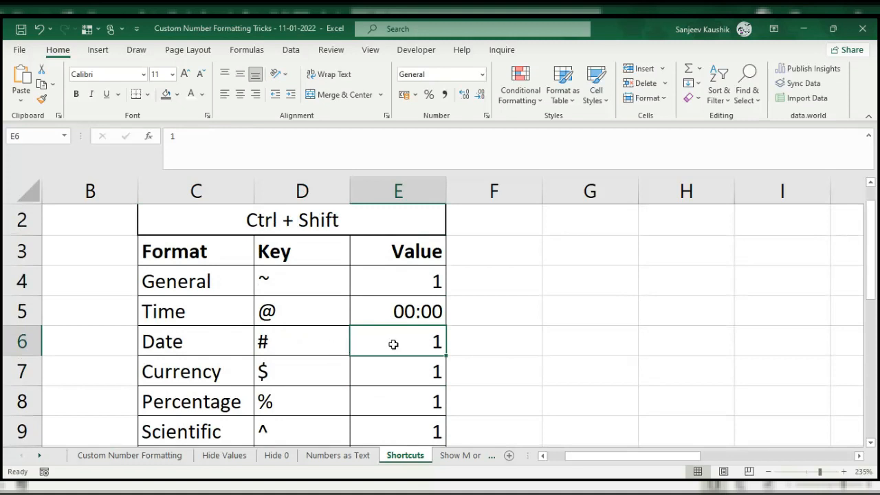
scroll(393, 343, up, 1)
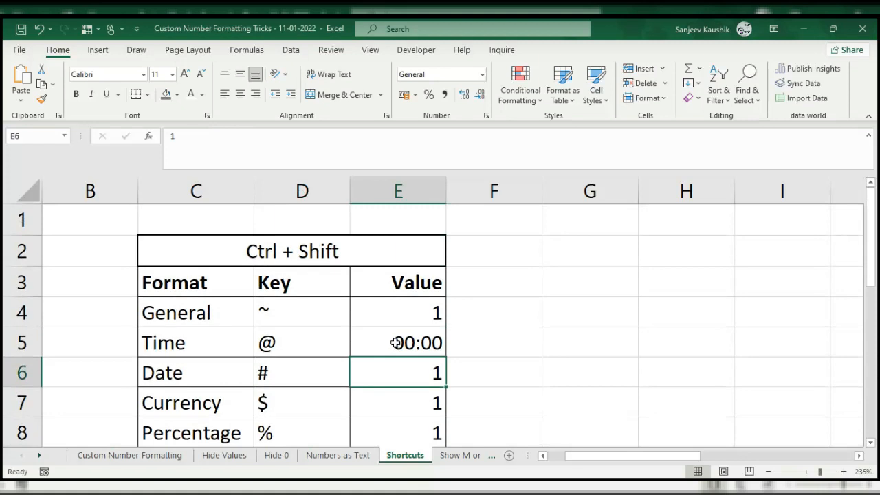
scroll(397, 343, up, 2)
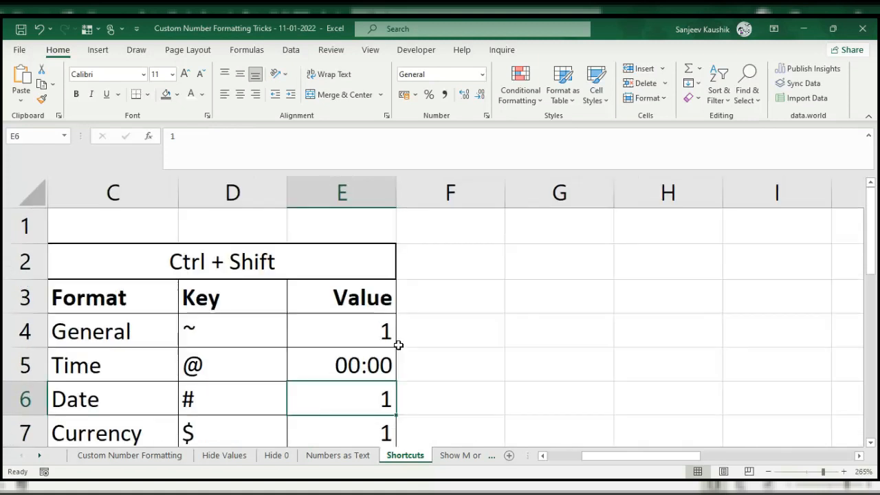
scroll(399, 343, up, 2)
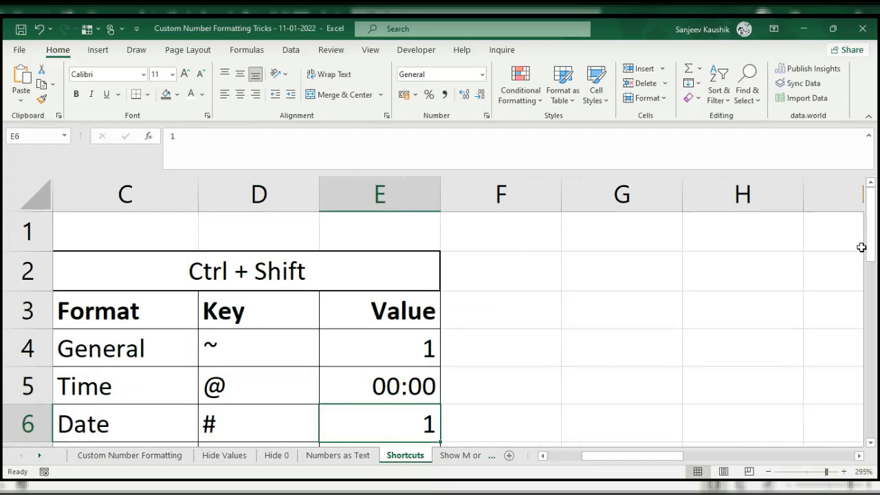
- Apply the Date number format to cell E6 and the Currency number format to cell E7
click(871, 442)
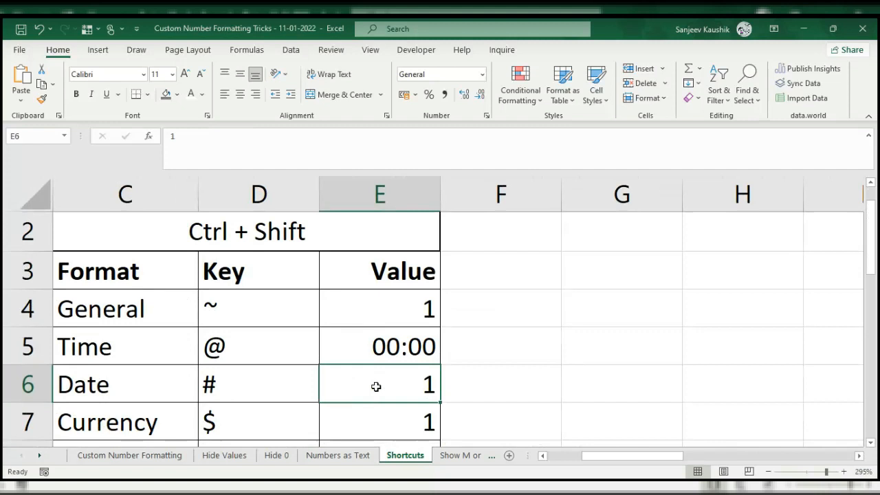
key(ctrl+shift+numbersign)
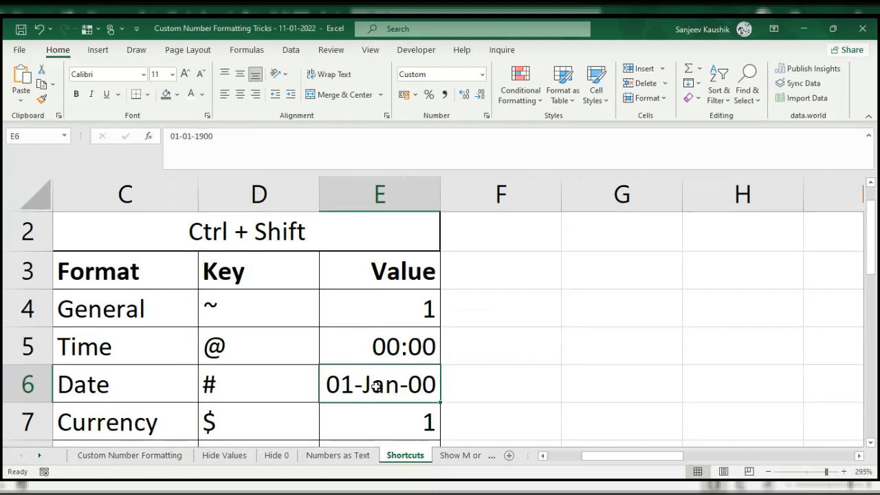
click(382, 412)
scroll(470, 411, down, 1)
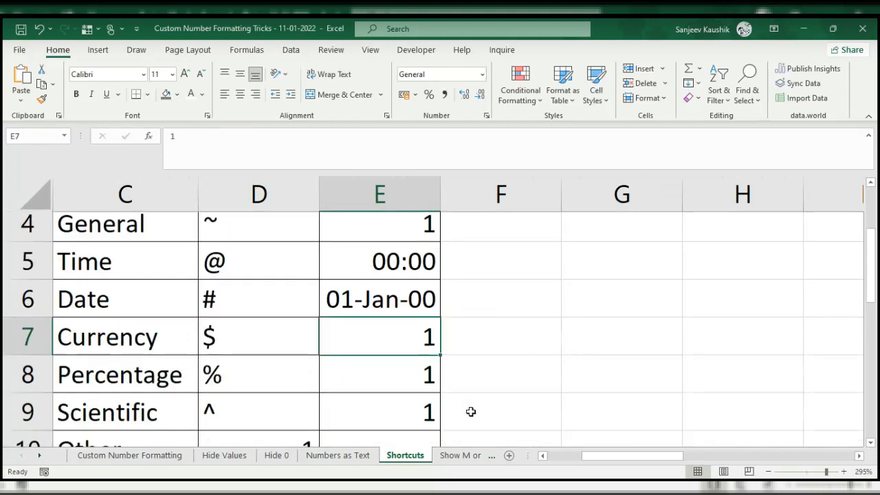
scroll(470, 410, down, 1)
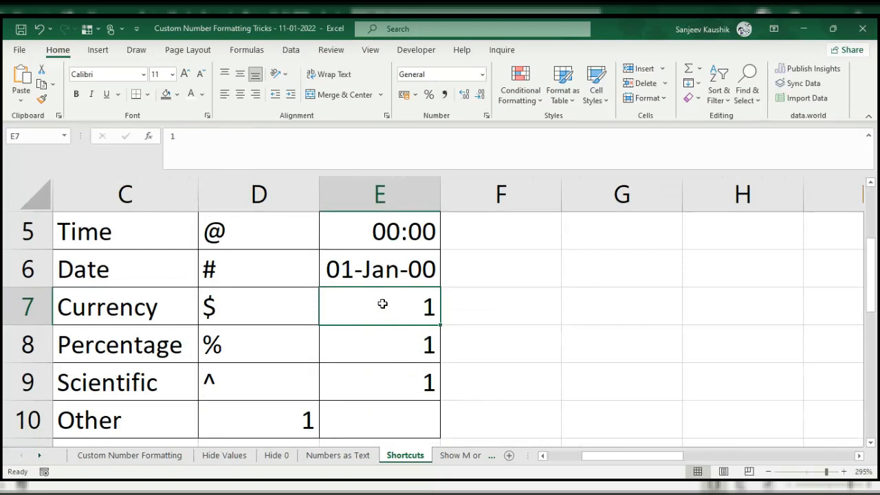
key(ctrl+shift+4)
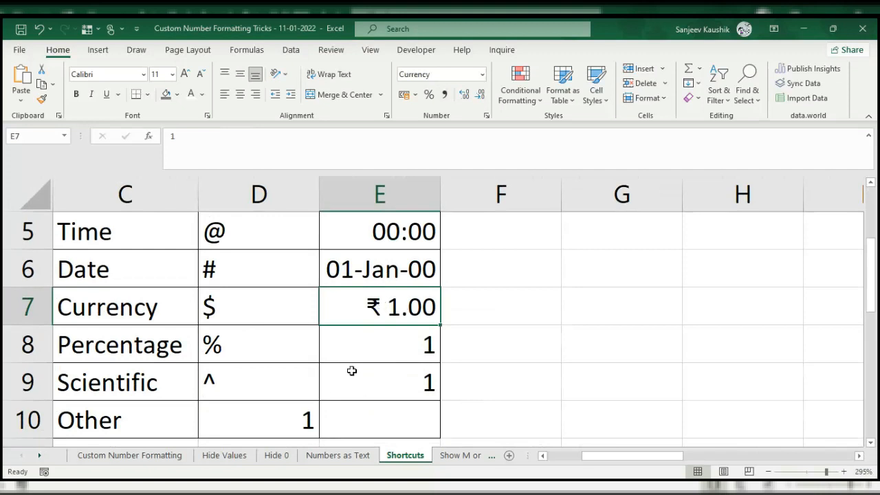
- Apply the Percentage number format to the value in cell E8
click(380, 344)
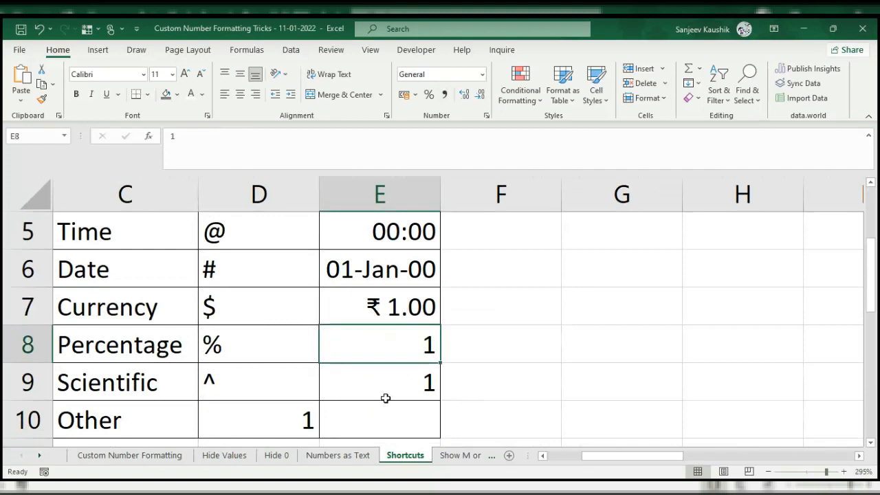
click(542, 456)
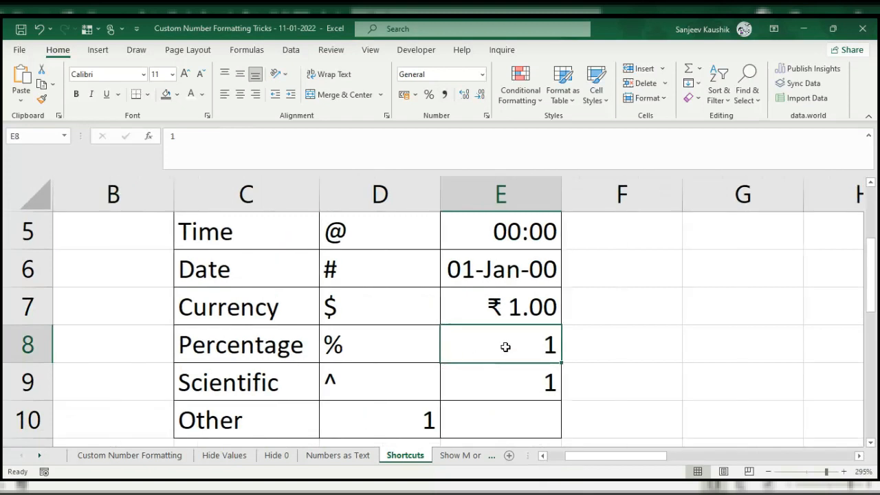
key(ctrl+shift+5)
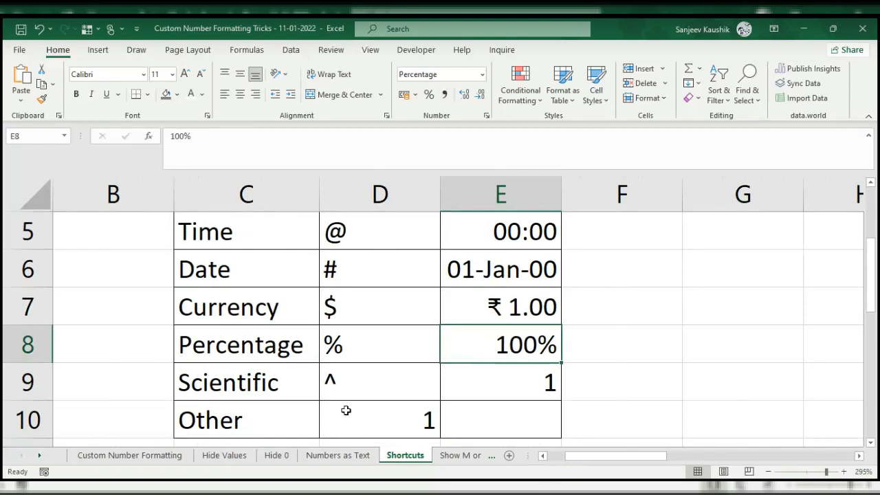
- Try the Scientific number format on cell E9 and reset the cell to General
click(463, 383)
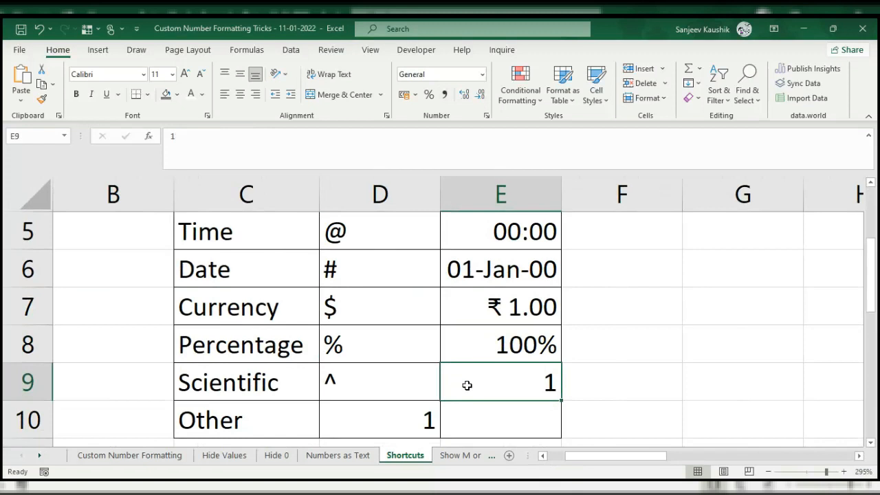
key(ctrl+shift+6)
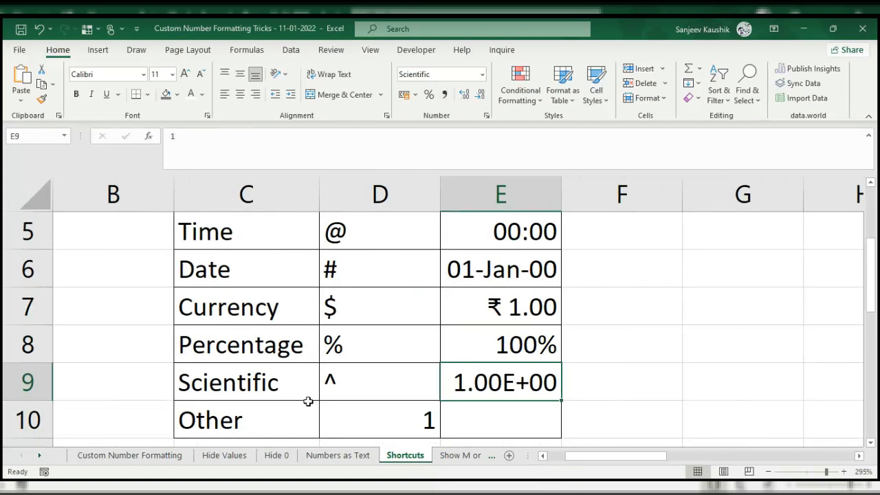
scroll(336, 327, up, 2)
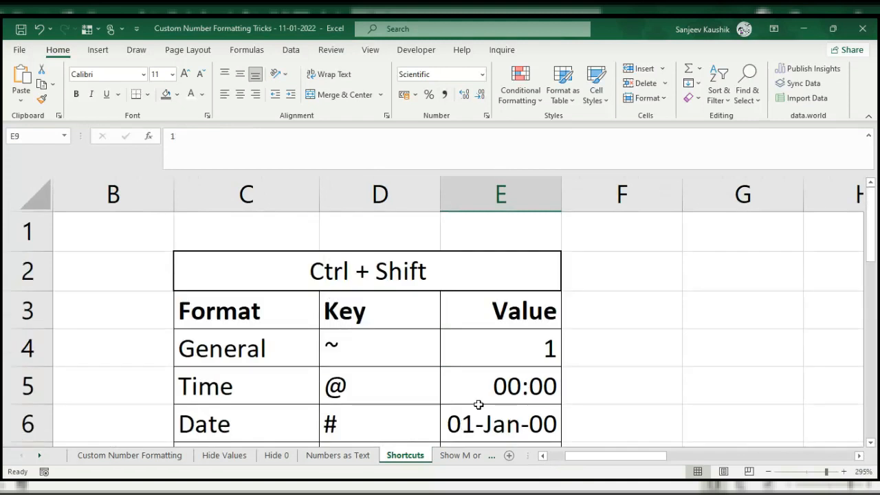
scroll(496, 380, down, 2)
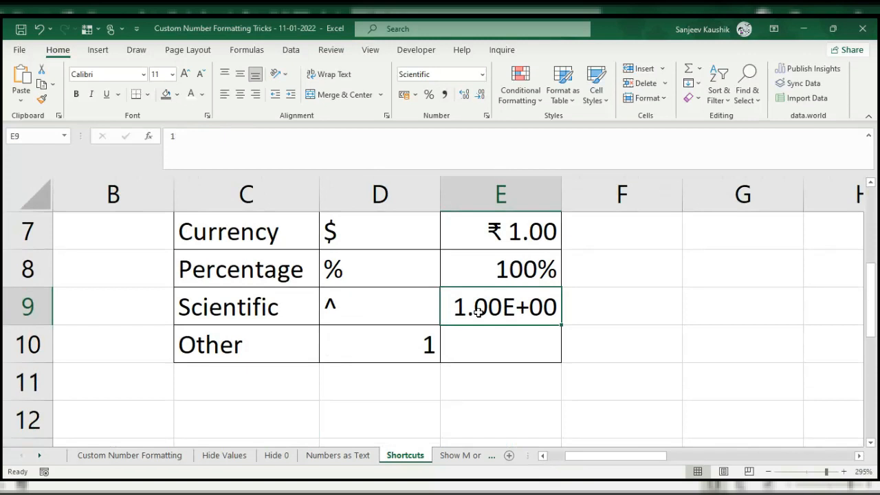
key(ctrl+shift+asciitilde)
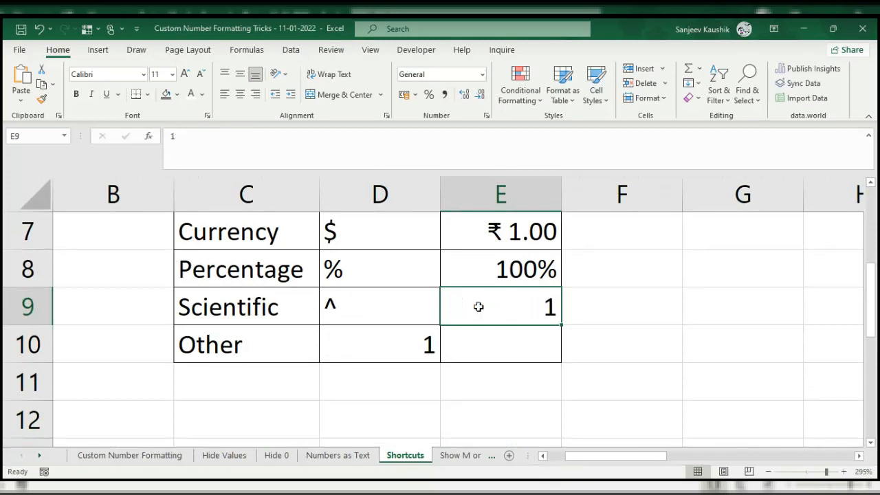
- Open the Format Cells dialog for cell D10 and close it again
click(357, 347)
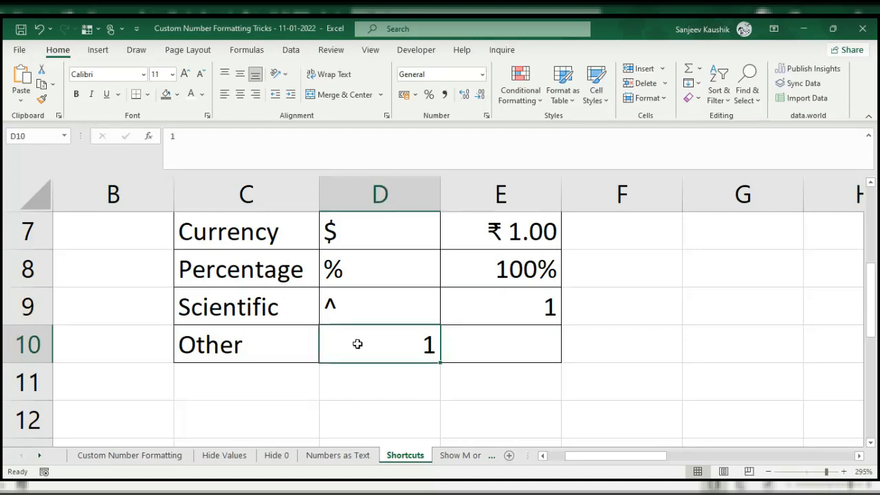
key(ctrl+1)
click(731, 425)
scroll(426, 417, up, 1)
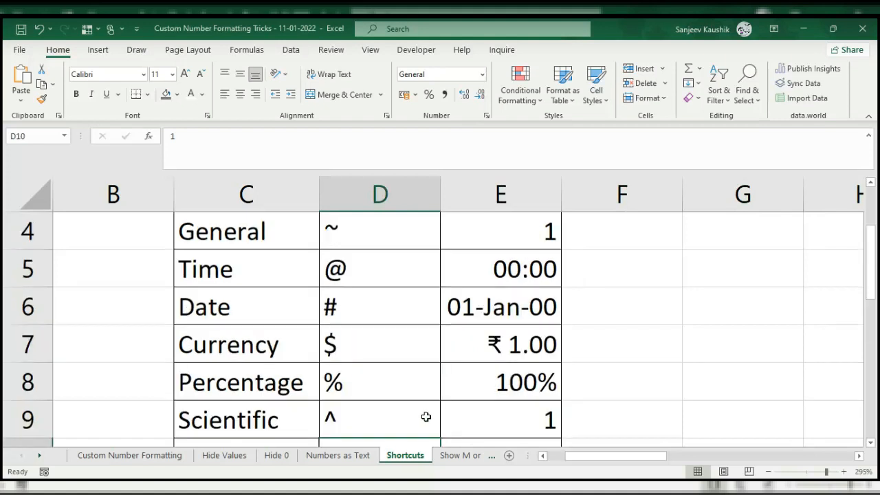
- Switch to the "Show M or D" sheet and select the first date, in cell A2
click(445, 456)
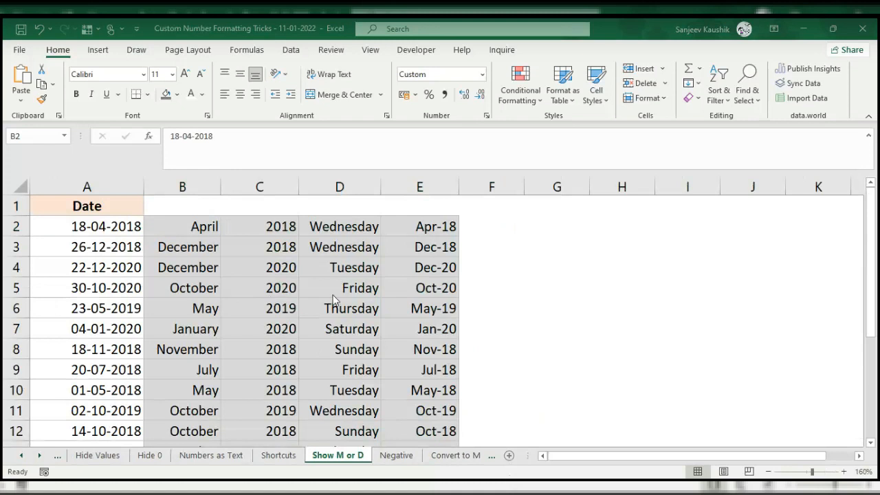
click(83, 226)
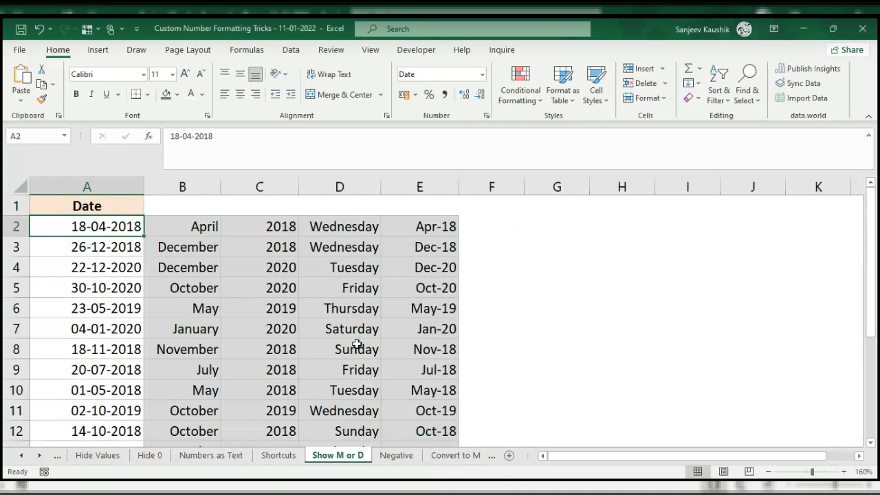
scroll(357, 346, up, 2)
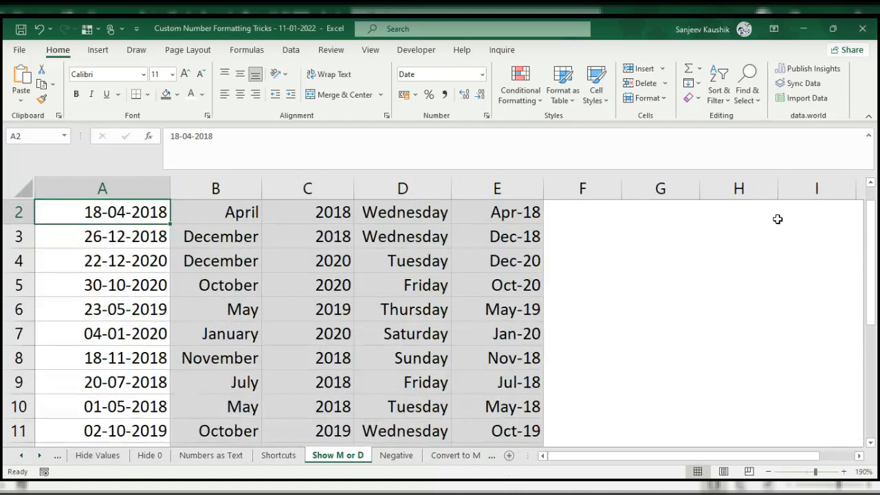
click(870, 184)
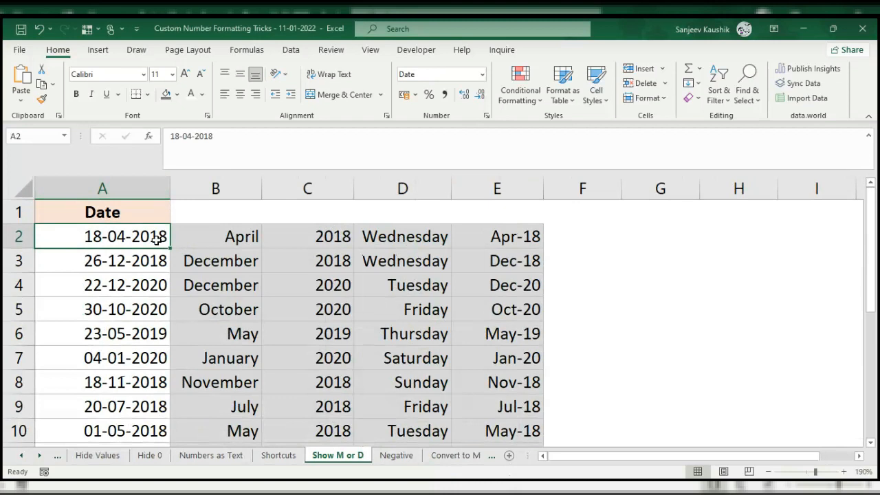
- Try the General number format on the date in cell A2 and undo it
key(ctrl+1)
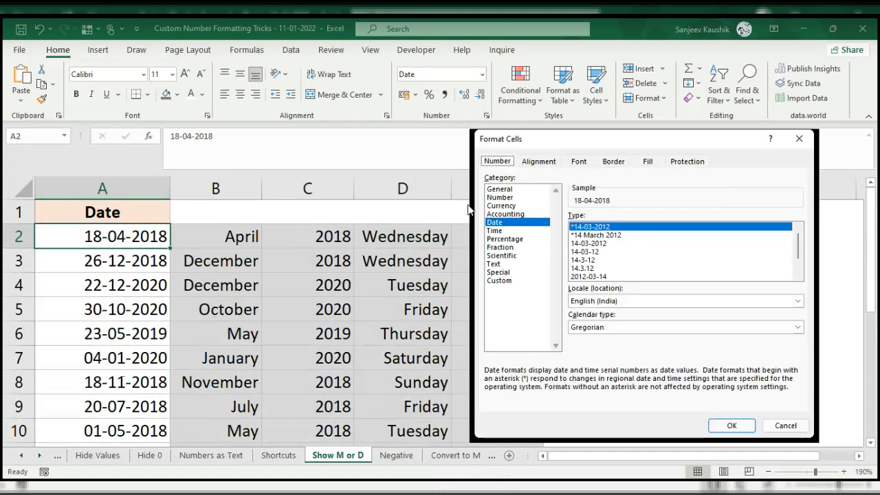
click(498, 189)
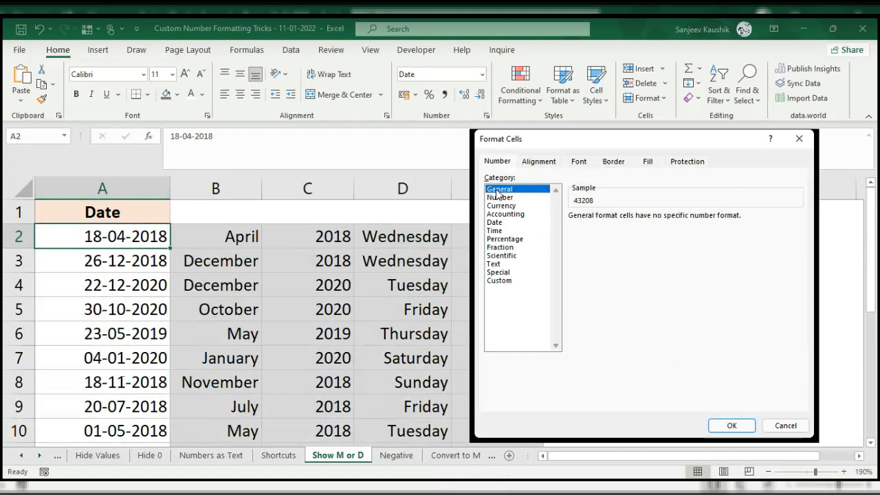
click(727, 424)
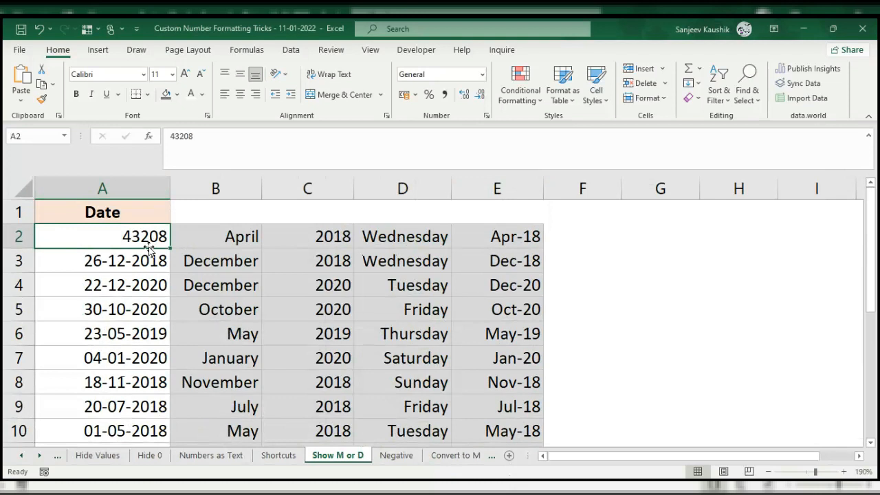
key(ctrl+z)
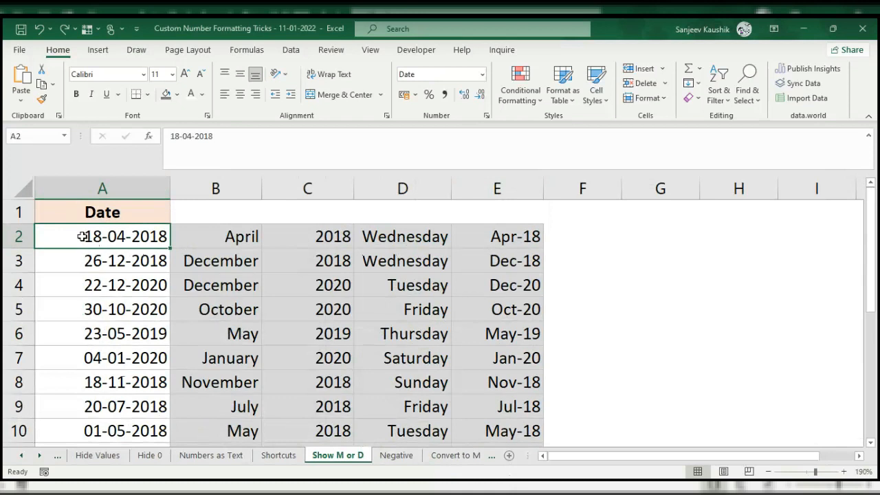
- Format the dates in A2:A15 with the custom number format mmmm to display full month names
drag(81, 237, 92, 457)
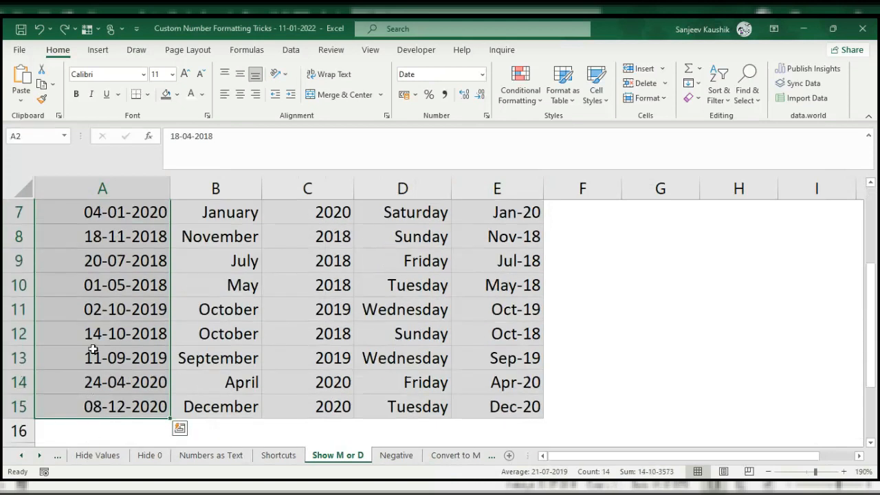
scroll(92, 345, up, 2)
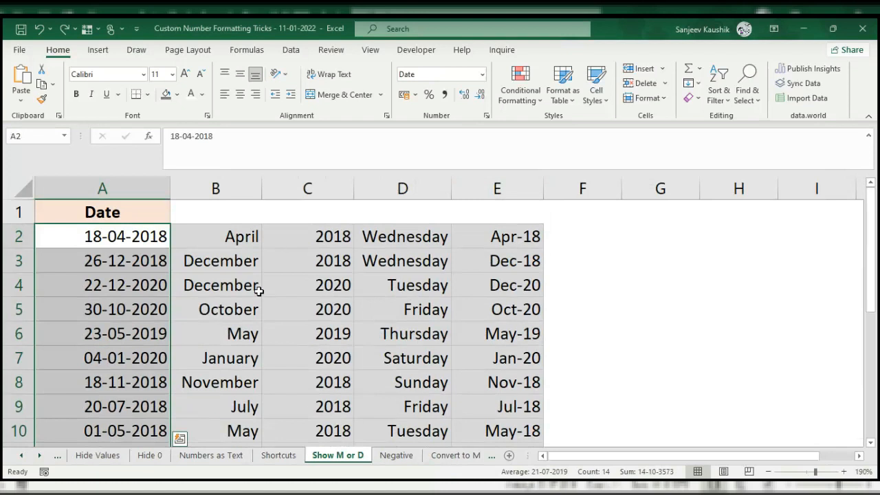
key(ctrl+1)
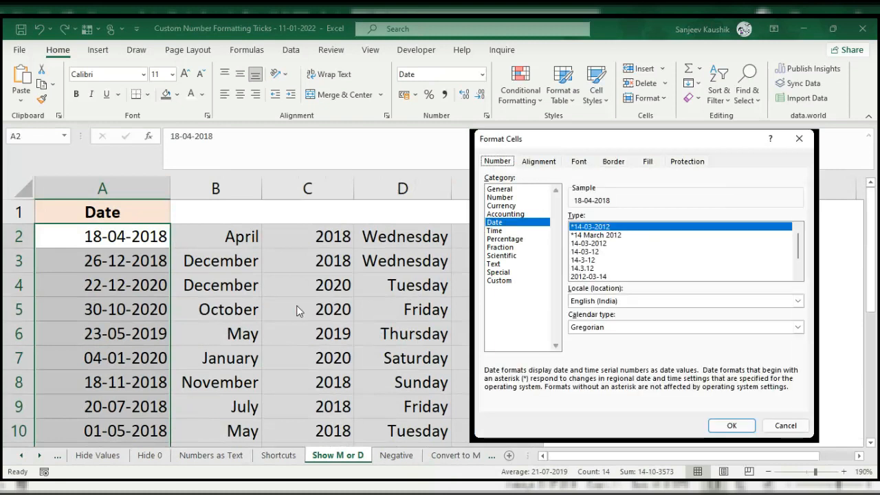
click(501, 282)
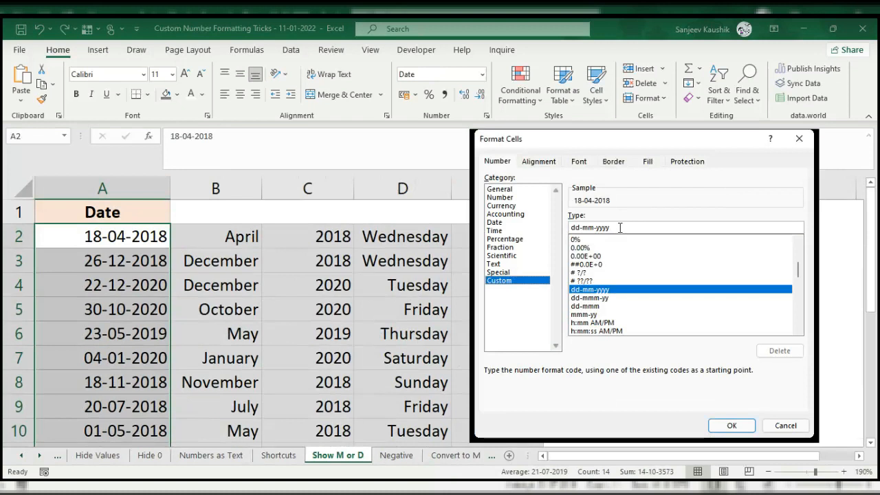
drag(618, 227, 546, 226)
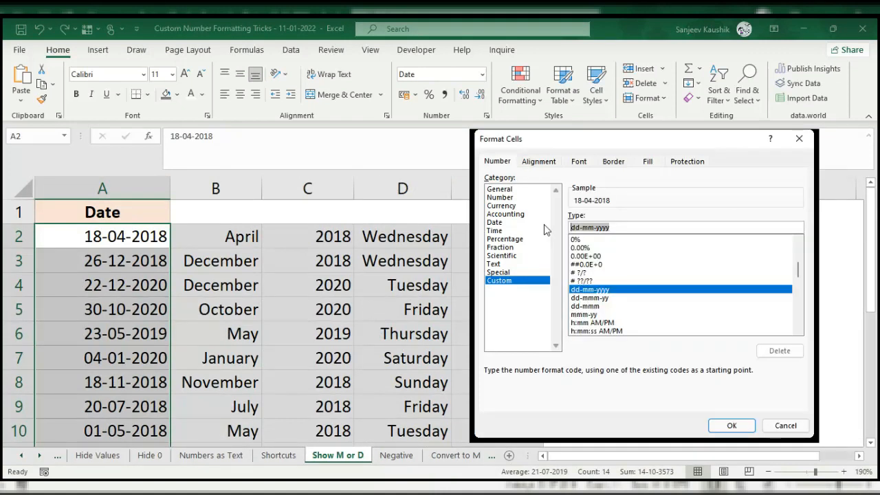
text(m)
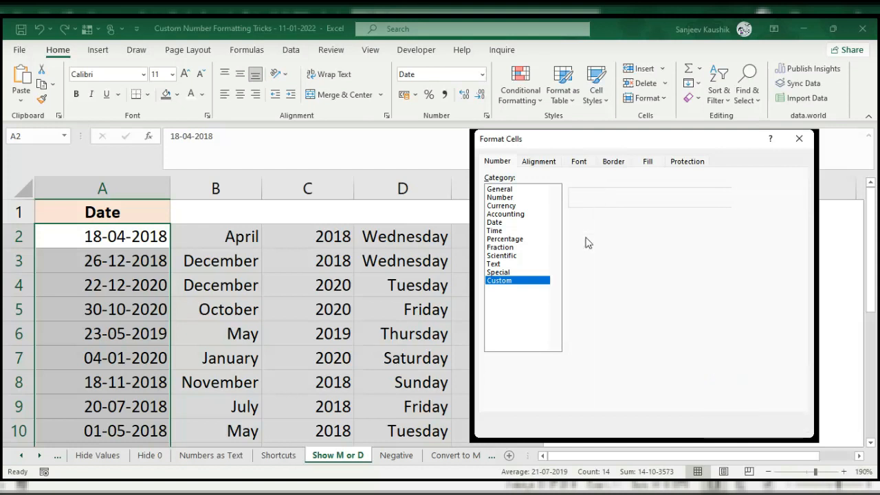
text(m)
text(m)
text(m)
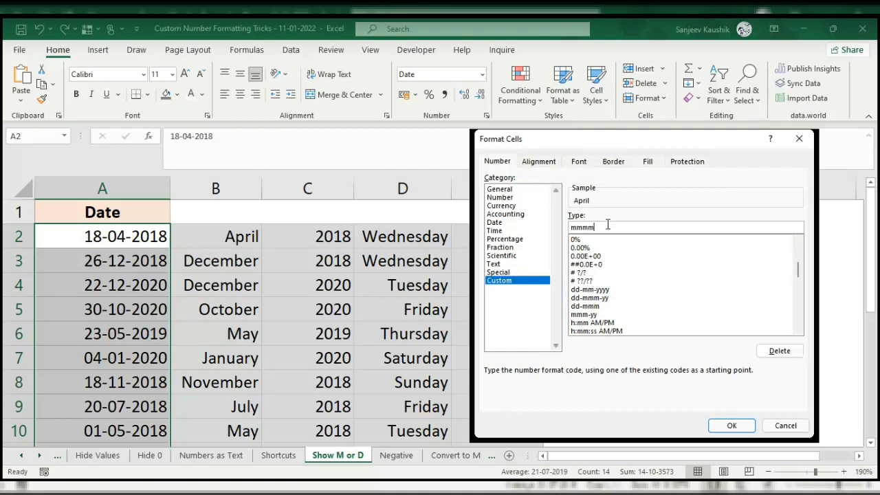
click(730, 427)
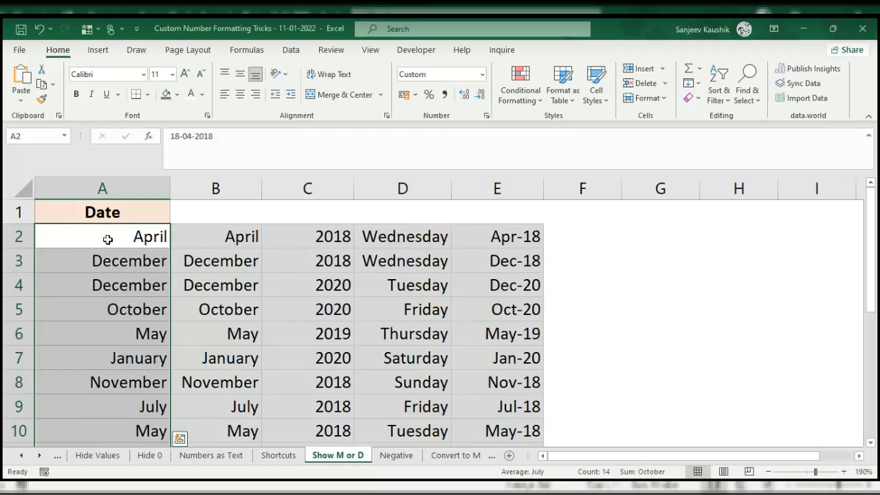
- Check the underlying date values of the reformatted cells A2 and A3
click(110, 239)
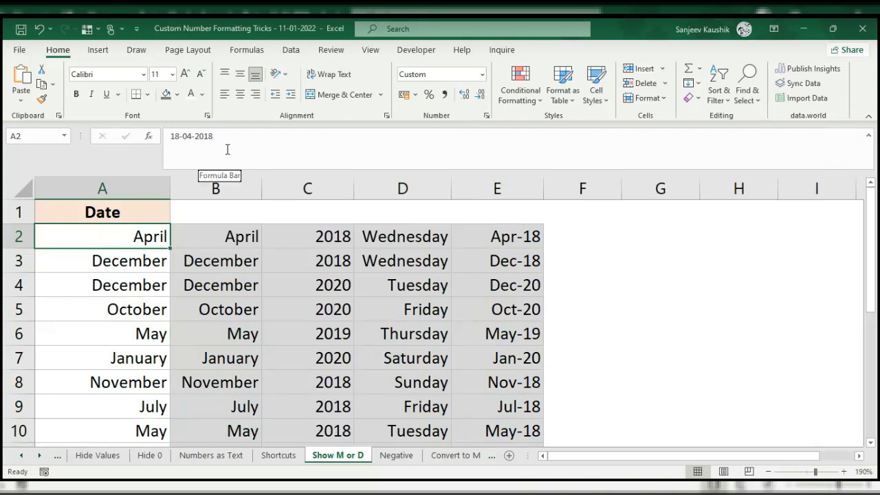
click(119, 261)
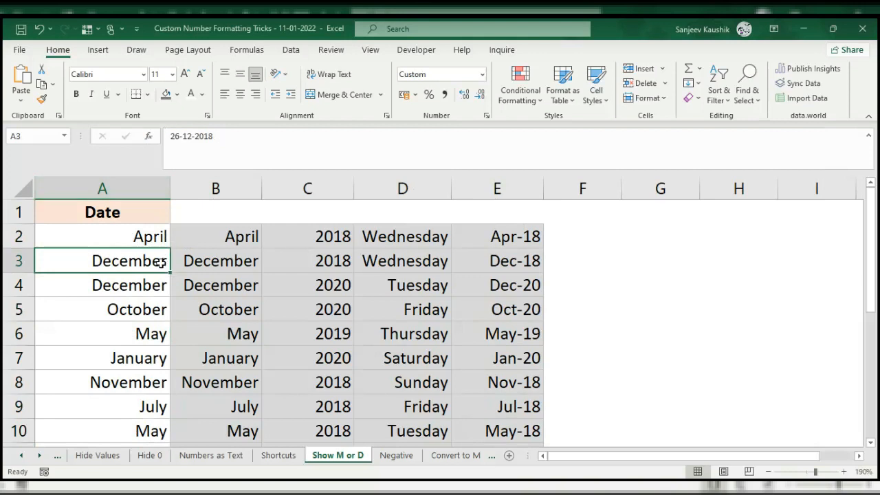
scroll(122, 301, down, 1)
scroll(122, 295, up, 1)
- Format the dates in A2:A15 with the custom number format yyyy to display only the year
drag(114, 241, 124, 380)
scroll(125, 379, up, 3)
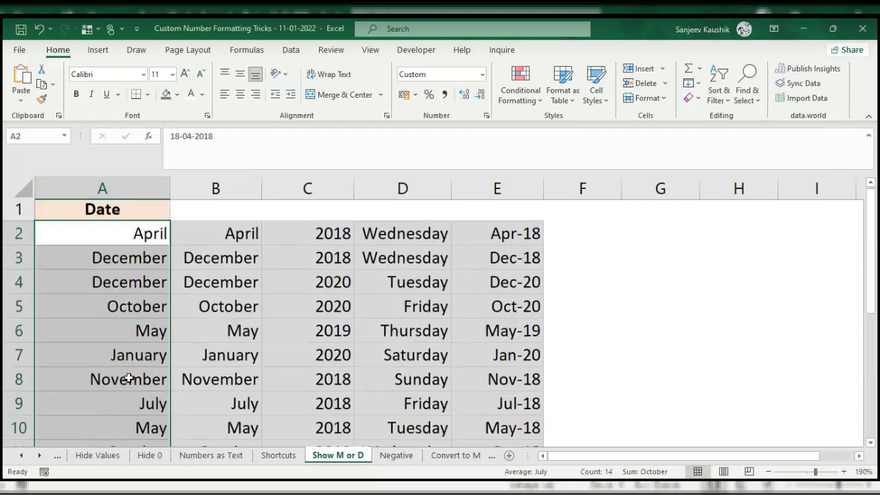
key(ctrl+1)
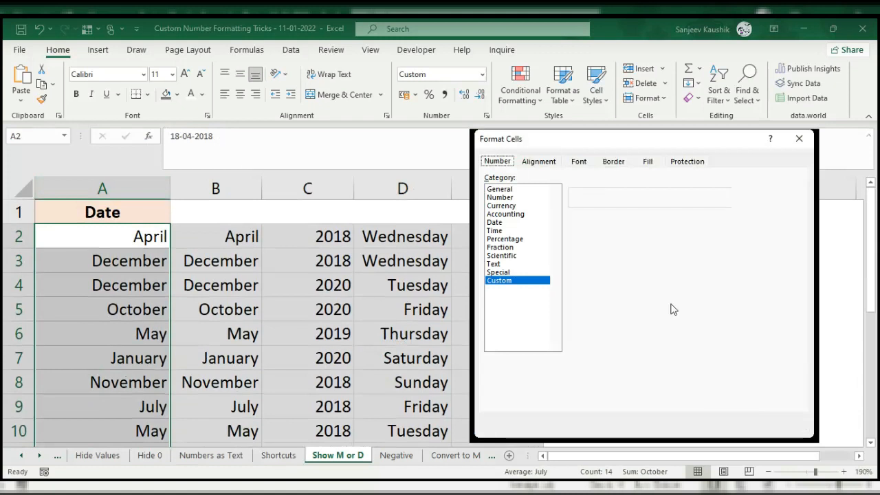
double_click(607, 226)
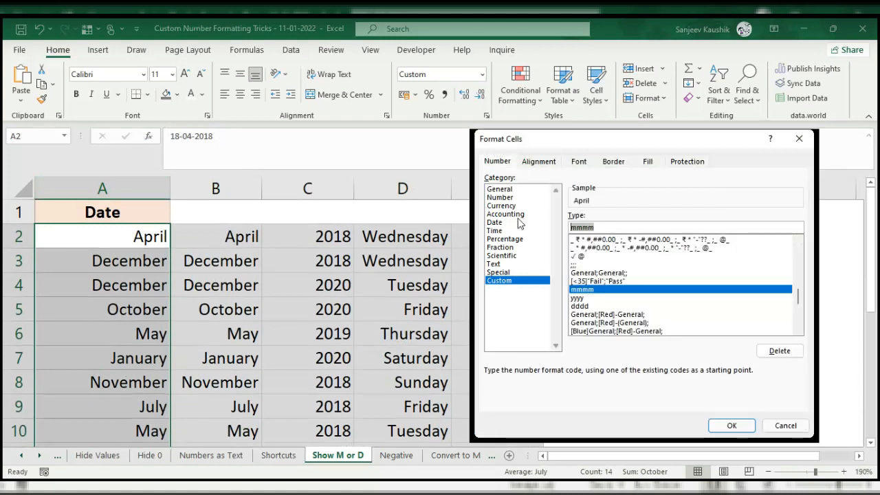
text(yy)
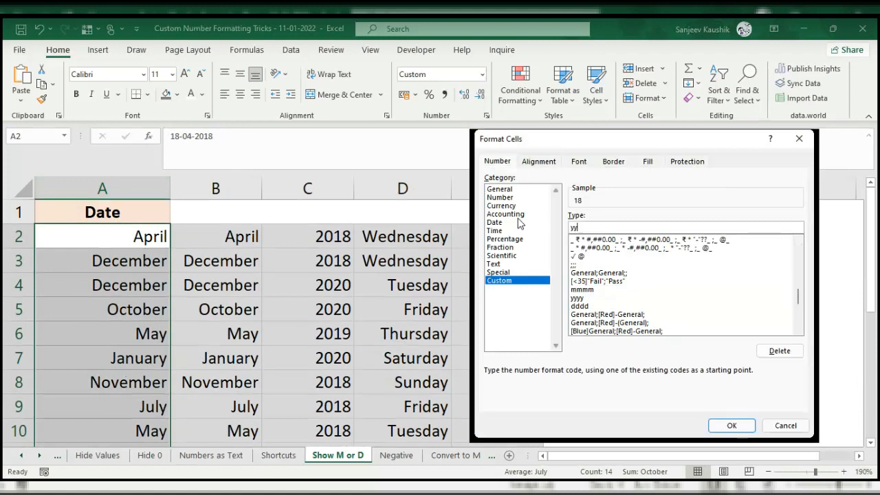
text(y)
click(725, 423)
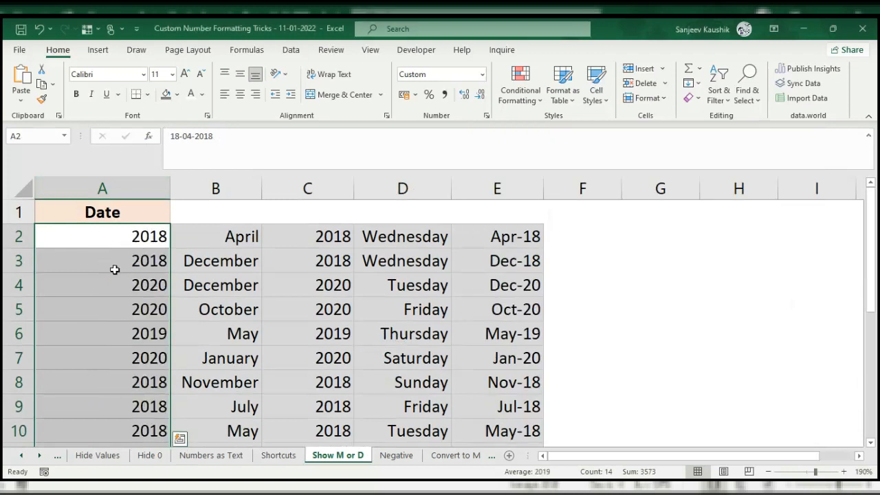
- Format the dates in A2:A15 with the custom number format mmm-yyyy and review the column
key(ctrl+1)
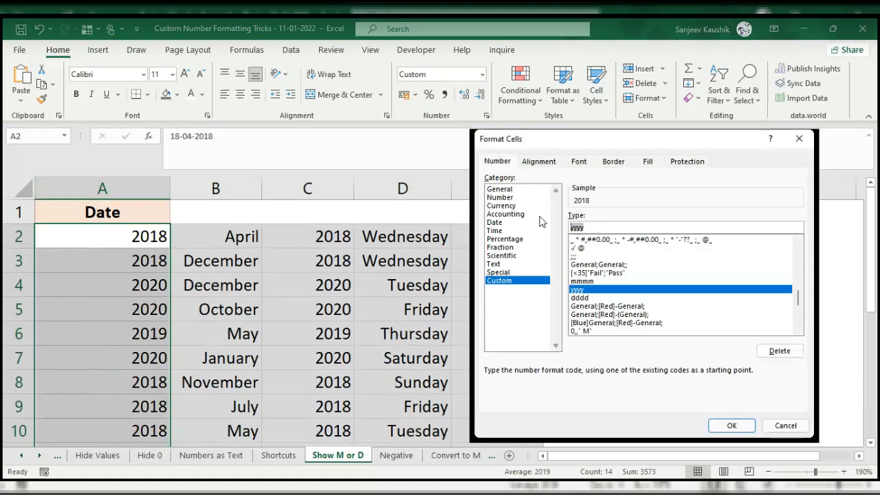
text(m)
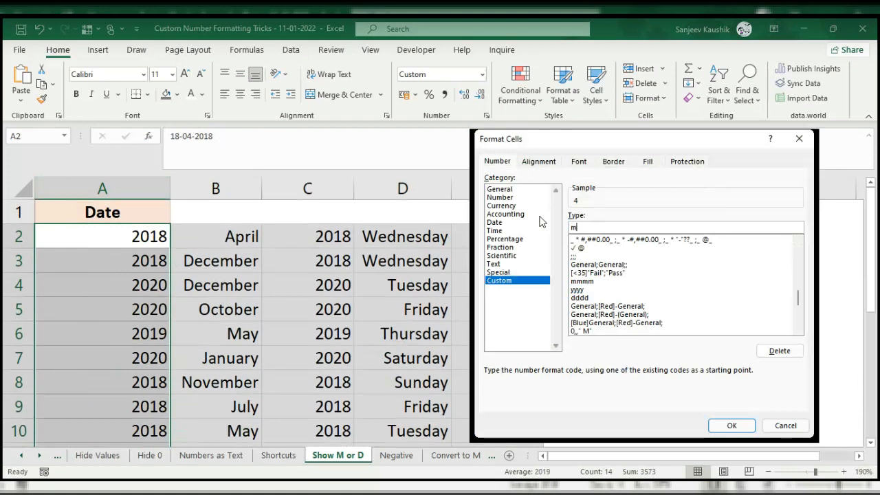
text(mm-)
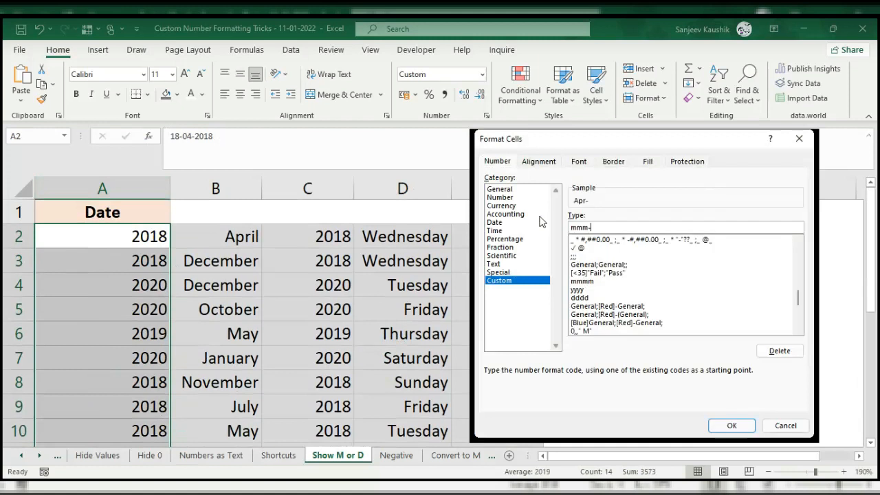
text(yyyy)
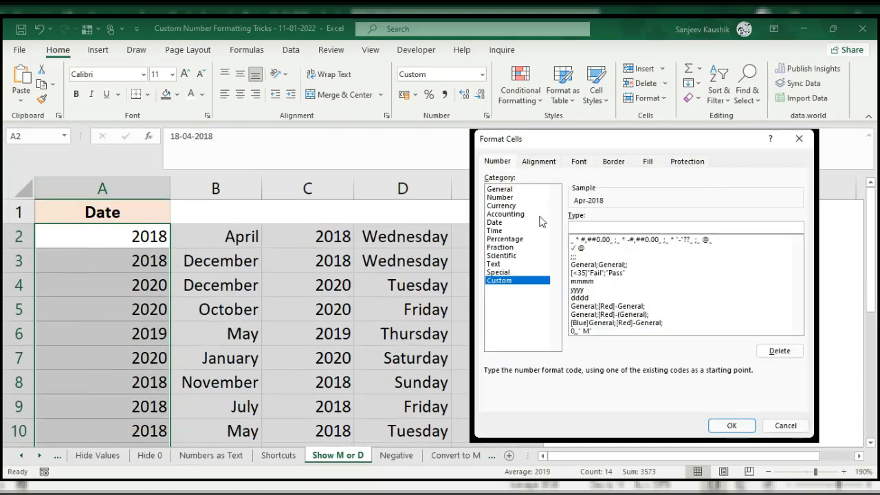
click(733, 424)
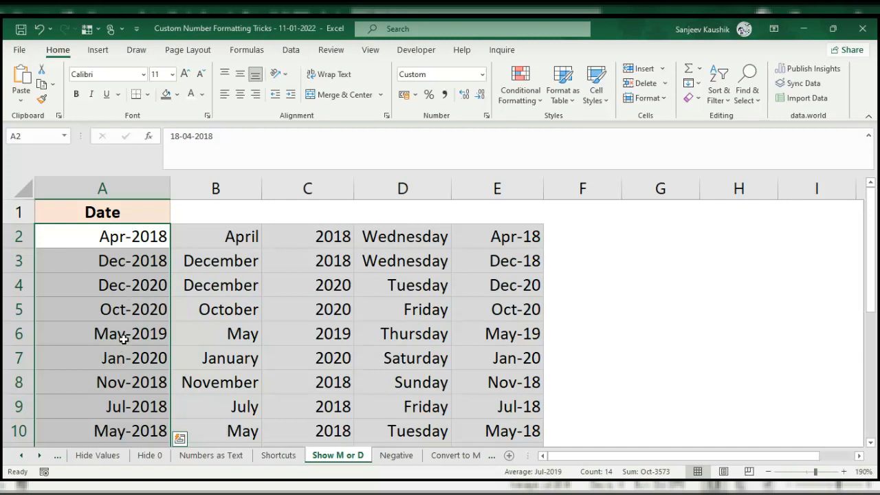
scroll(122, 338, down, 1)
scroll(122, 339, down, 1)
scroll(118, 334, up, 3)
- Format the dates in A2:A15 with the custom number format dddd to display full weekday names
key(ctrl+1)
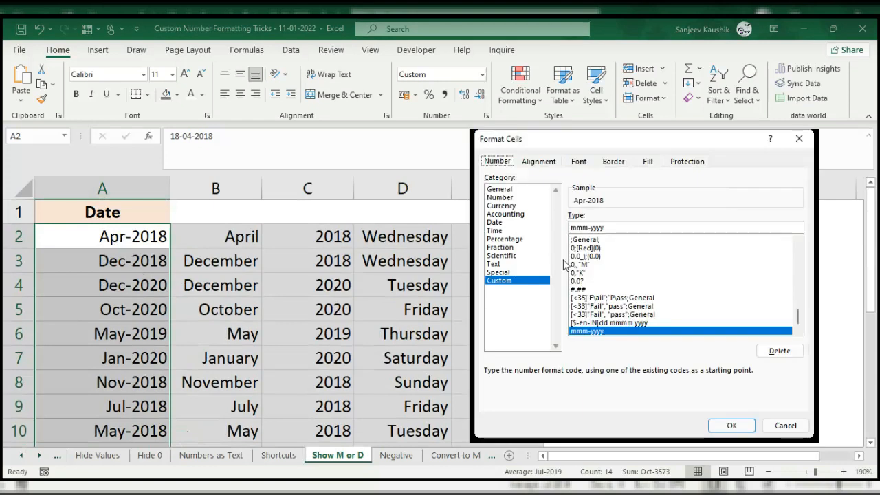
drag(609, 228, 545, 227)
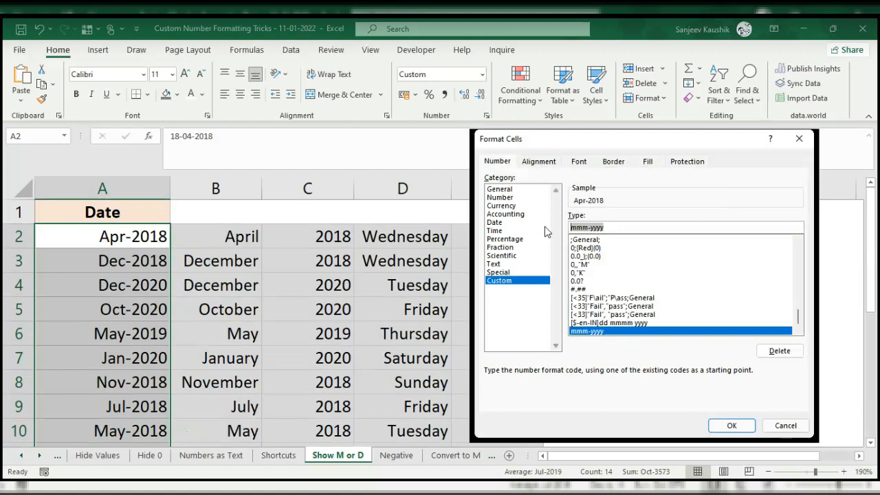
text(d)
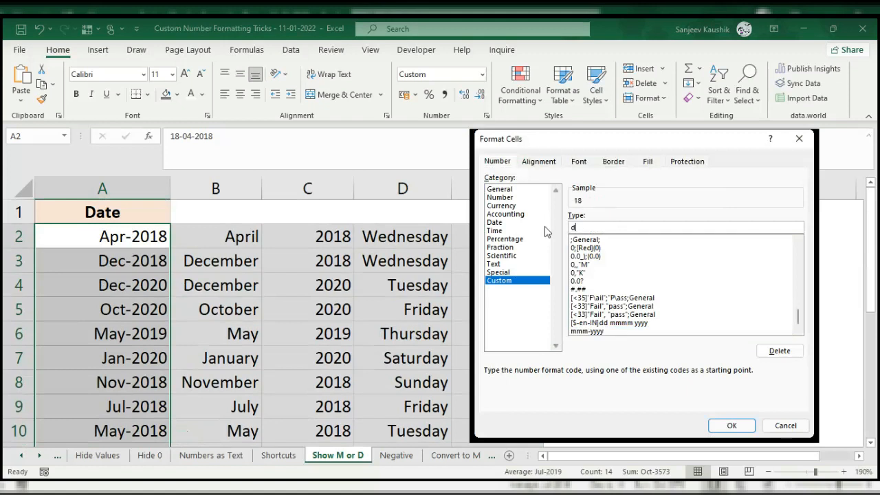
text(D)
key(BackSpace)
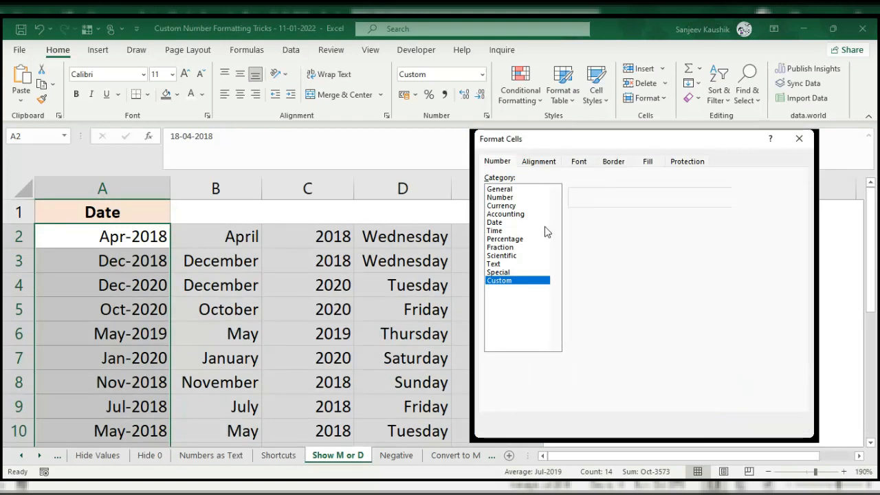
key(BackSpace)
key(BackSpace)
text(d)
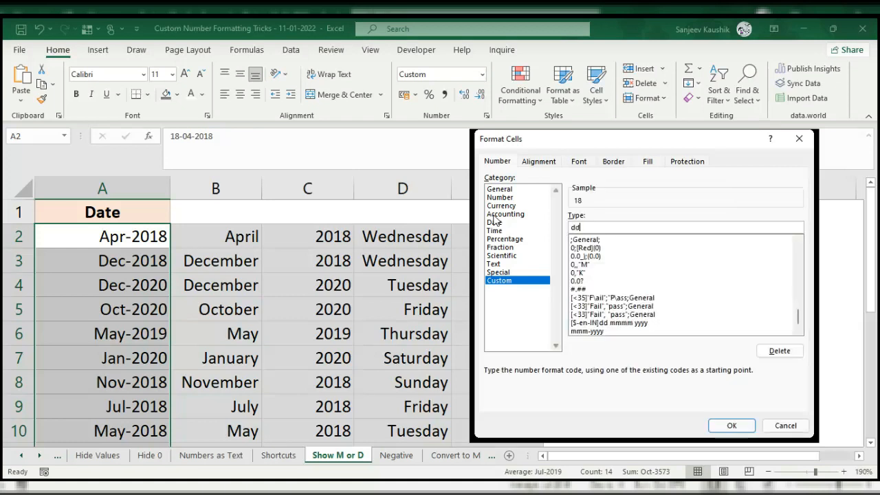
text(d)
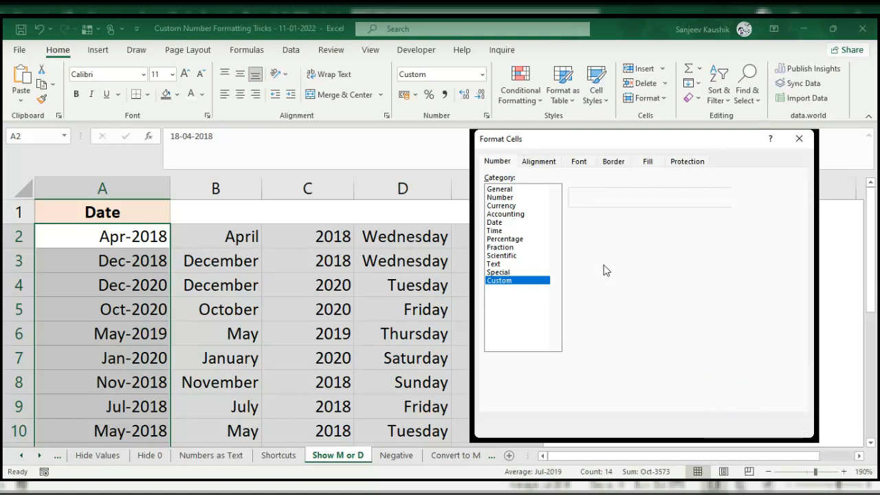
text(d)
click(730, 425)
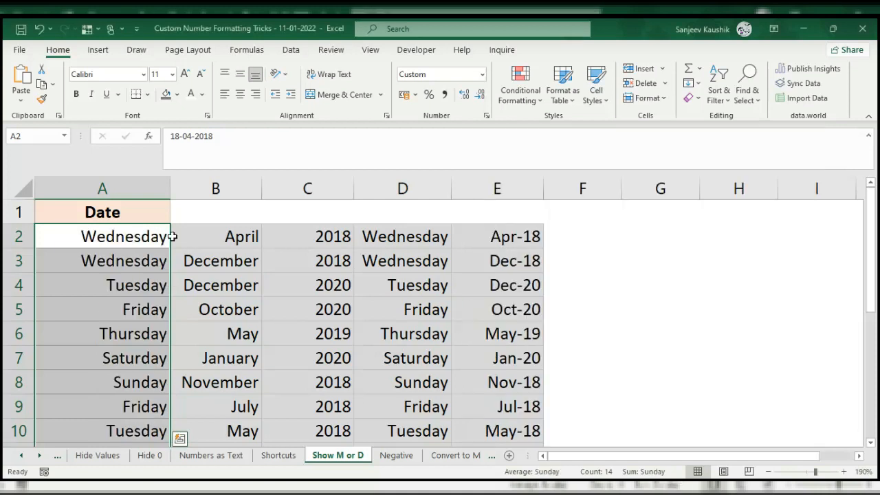
- Check the underlying date values of the reformatted cells A4, A5 and A2
click(105, 287)
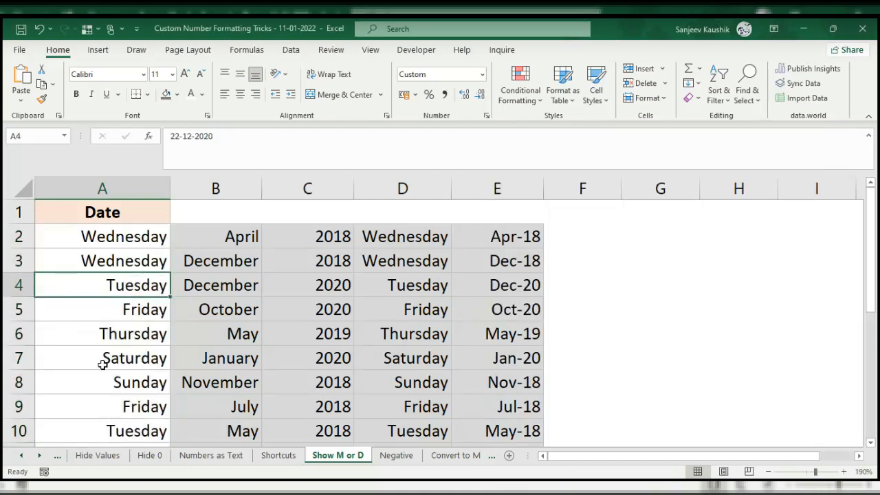
click(76, 311)
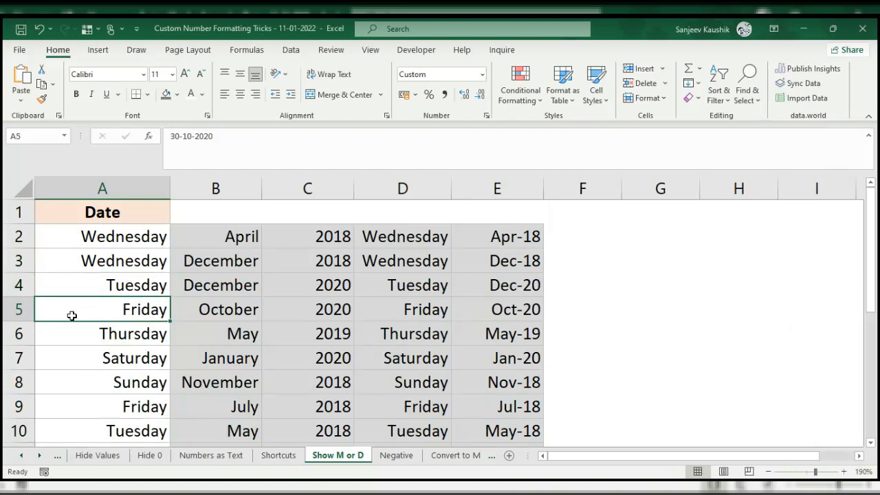
click(85, 240)
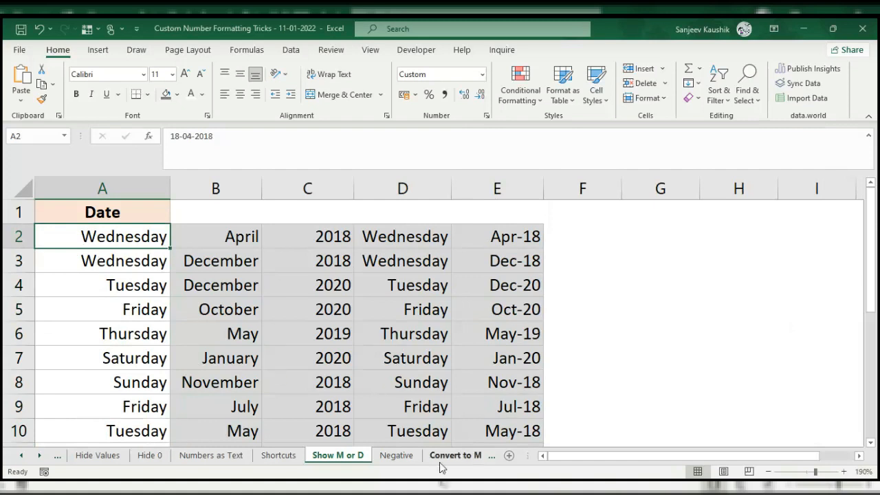
- Switch to the "Negative" sheet and inspect the net income values in cells B2 and B3
click(396, 456)
click(187, 236)
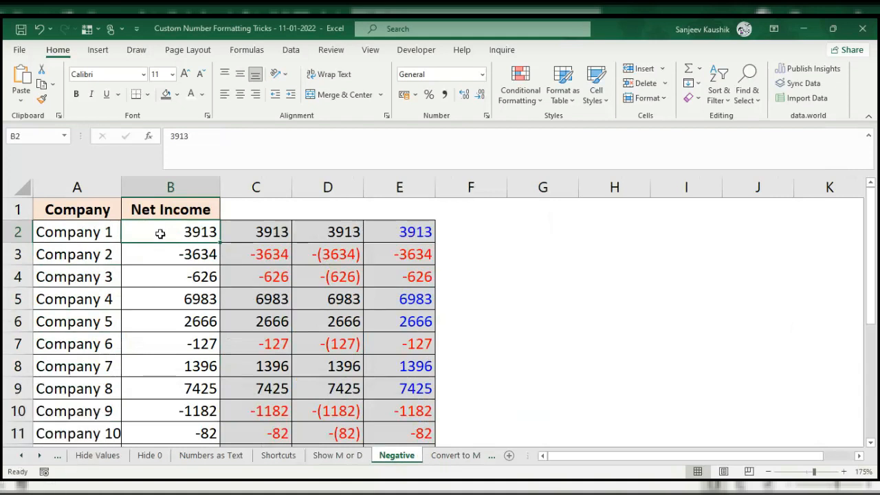
click(159, 254)
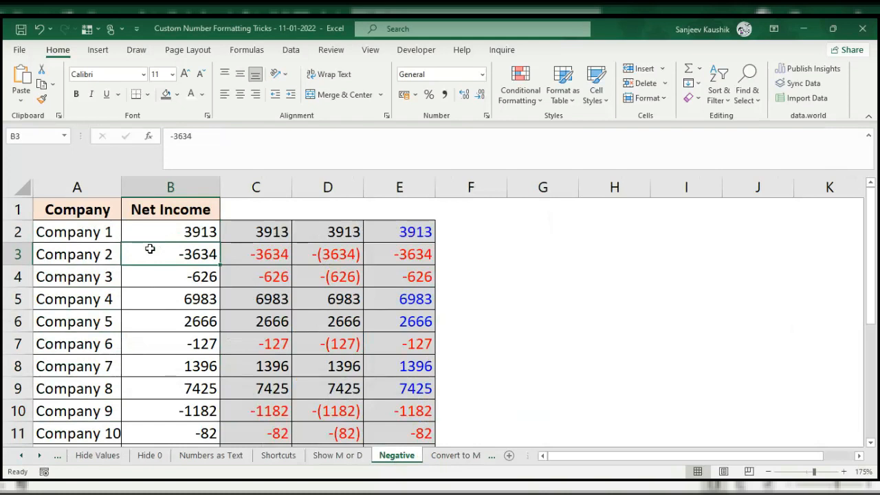
- Select the net income values in B2:B12 and open their custom number format code for editing
drag(147, 231, 151, 410)
drag(151, 295, 163, 408)
scroll(166, 391, up, 1)
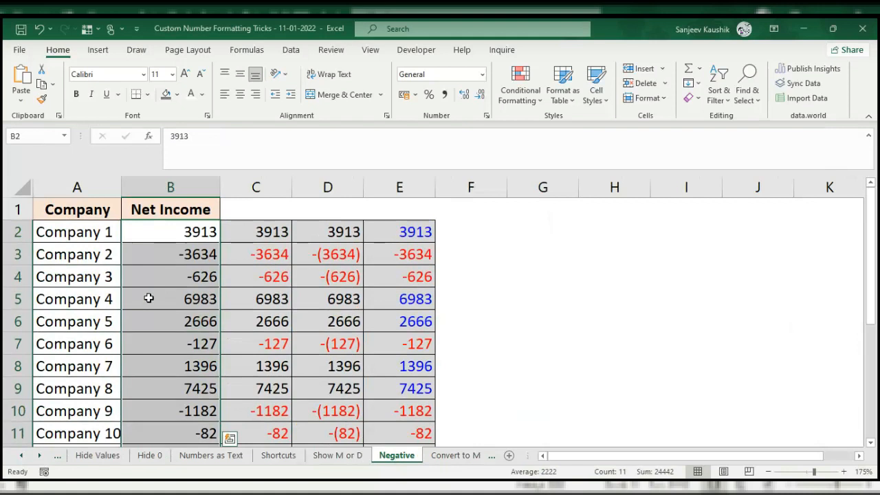
key(ctrl+1)
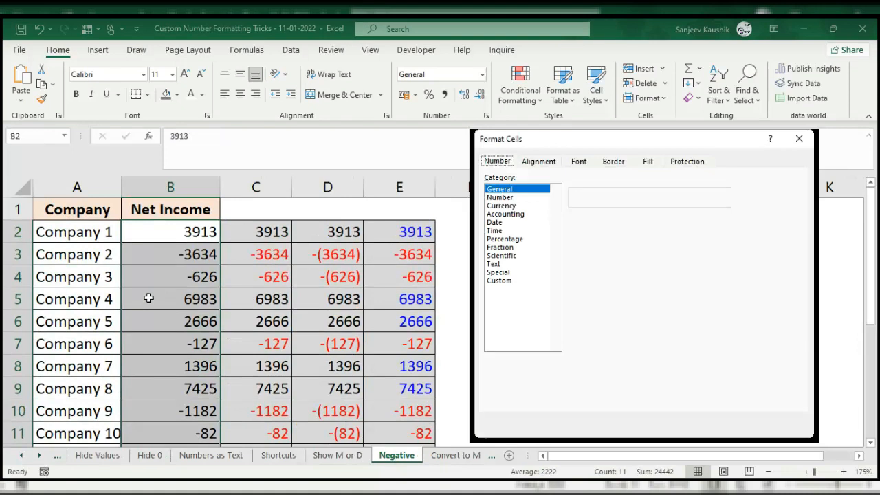
click(499, 281)
click(606, 227)
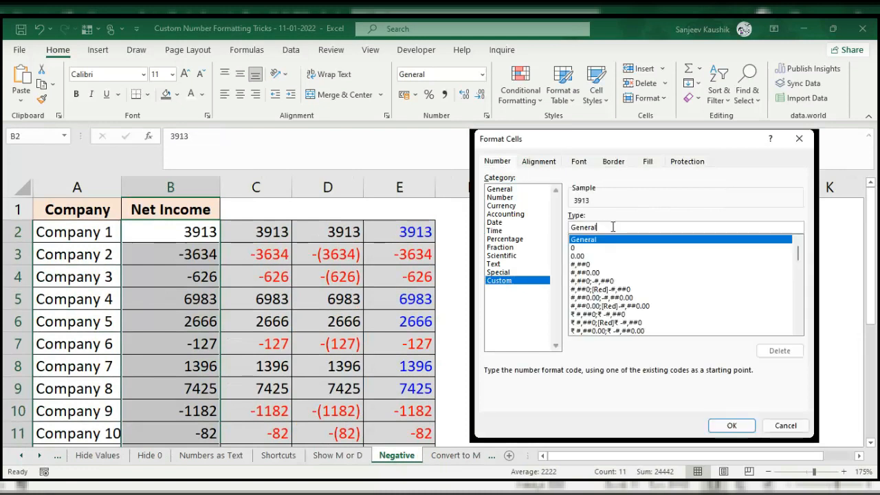
- Try to apply the custom number format General;[red]Genral to the net income values in B2:B12
text(;)
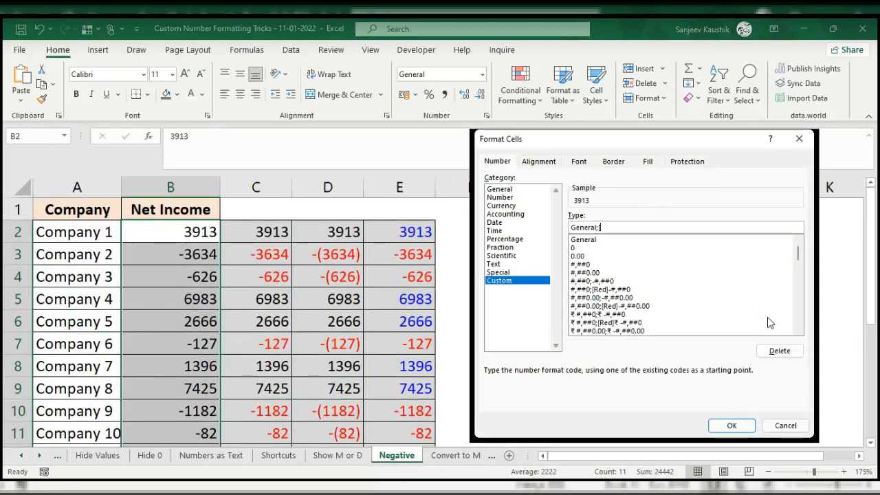
text(d])
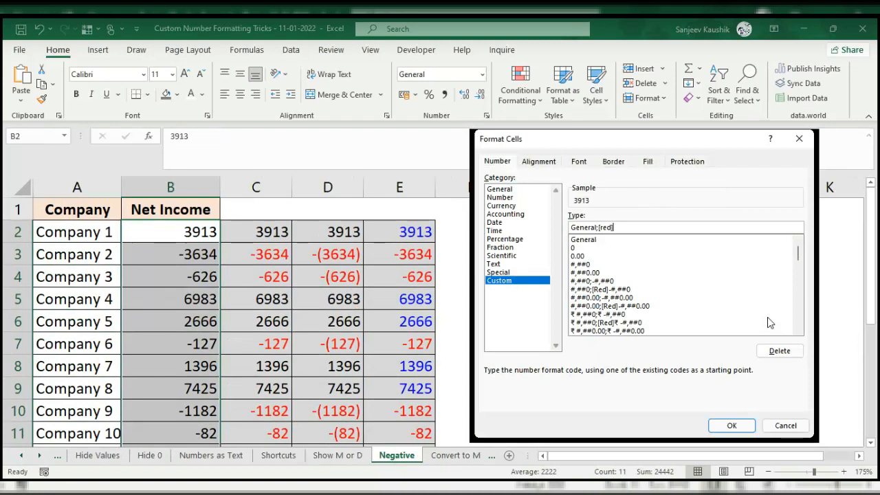
text(;)
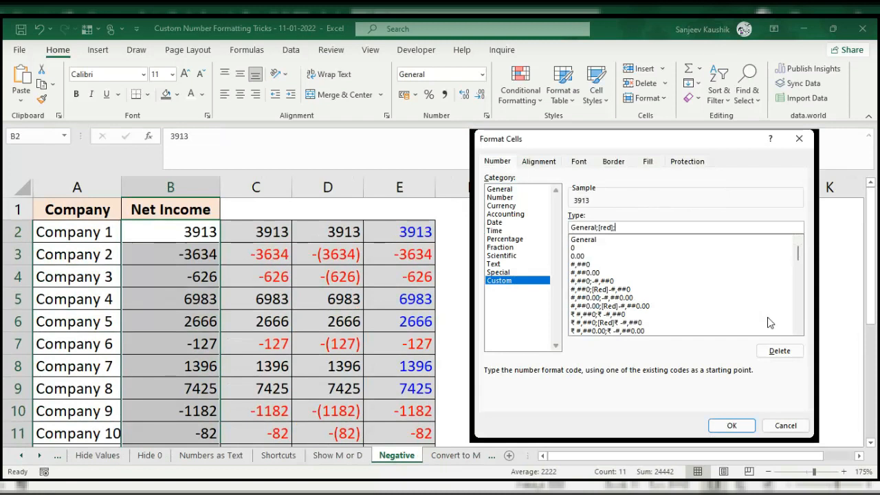
key(BackSpace)
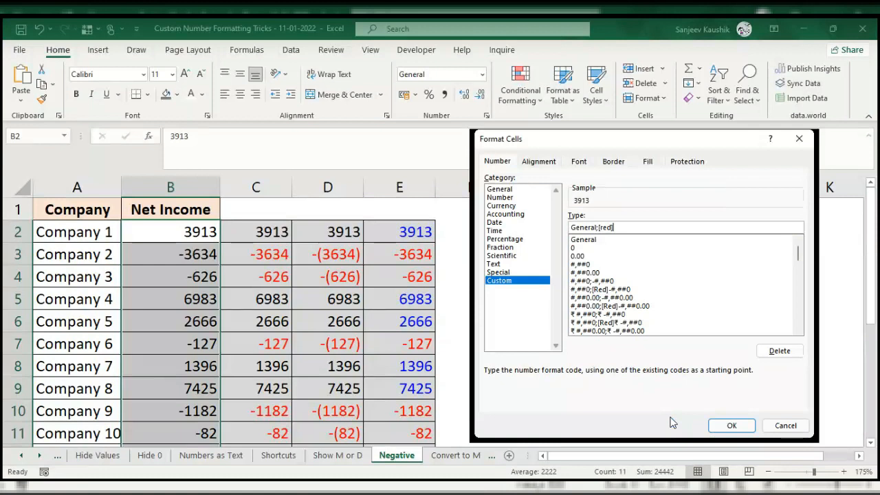
text(Genral)
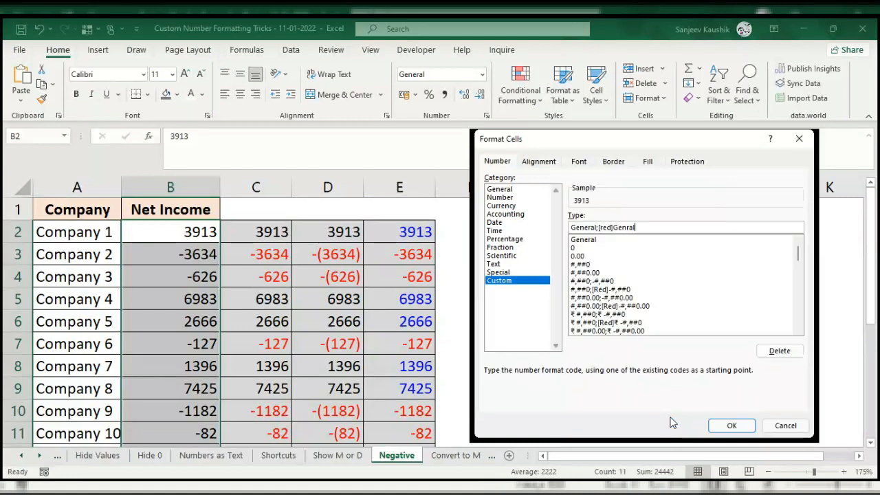
click(726, 424)
click(422, 305)
- Try to apply the custom number format General;[red]Genral;; to B2:B12, and clear the format code
text(;;)
click(727, 425)
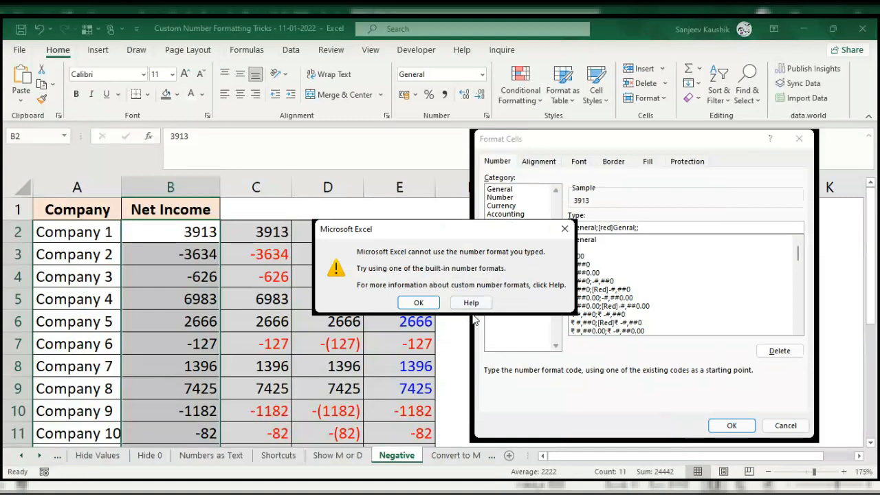
click(418, 302)
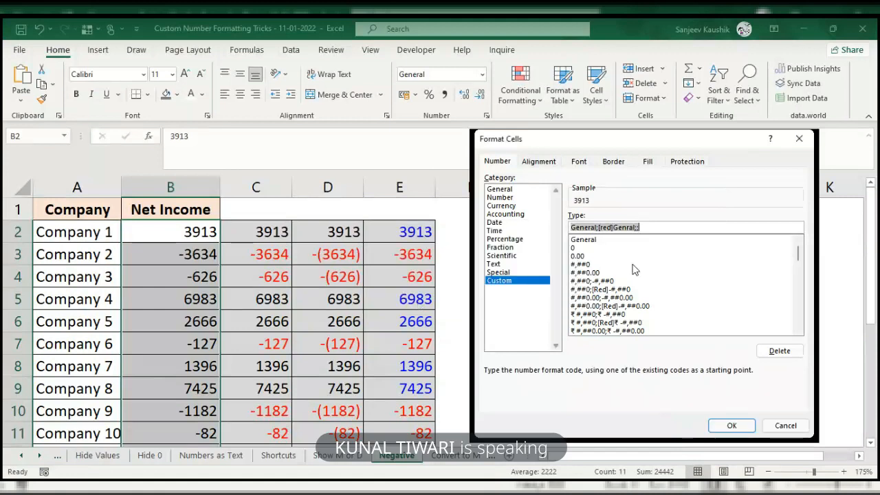
key(BackSpace)
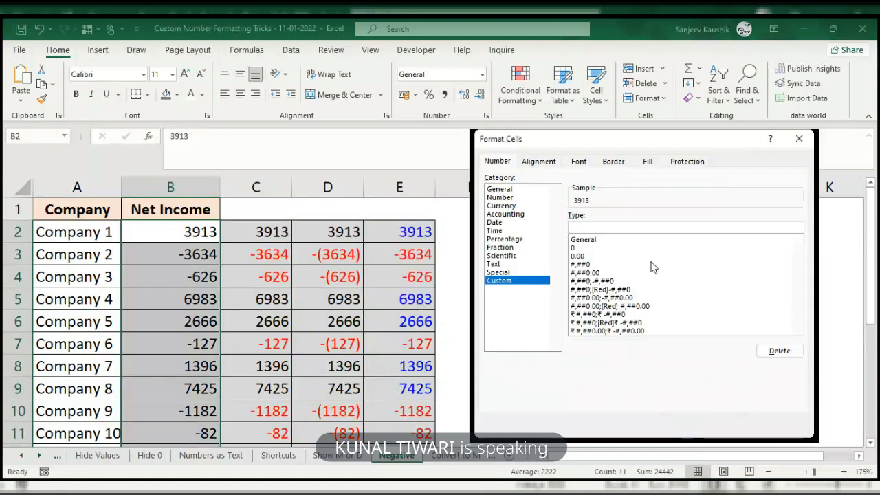
text(;;)
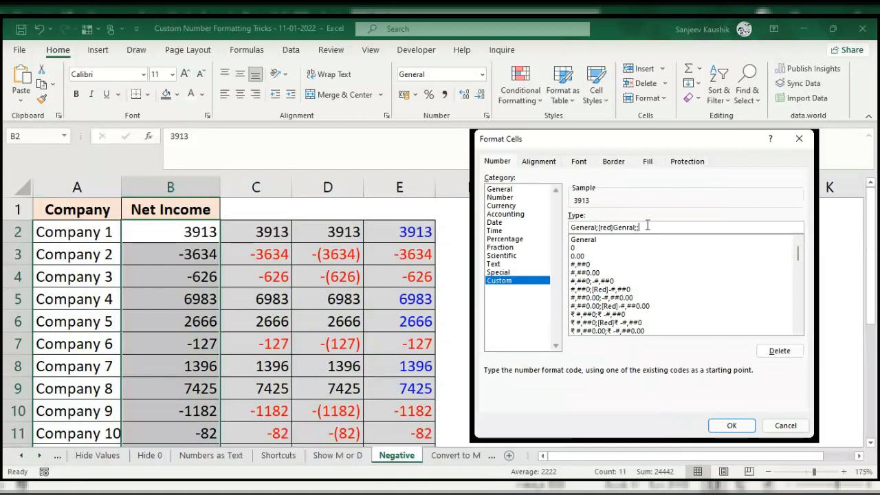
drag(662, 229, 567, 227)
key(BackSpace)
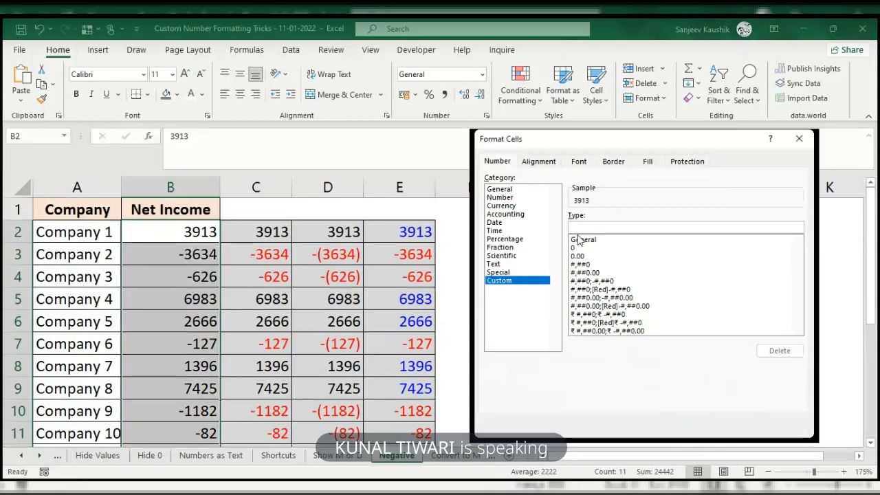
- Apply the custom number format General;[Red]-General;General; to the net income values in B2:B12
click(580, 227)
text(General; [Red]-General; General;)
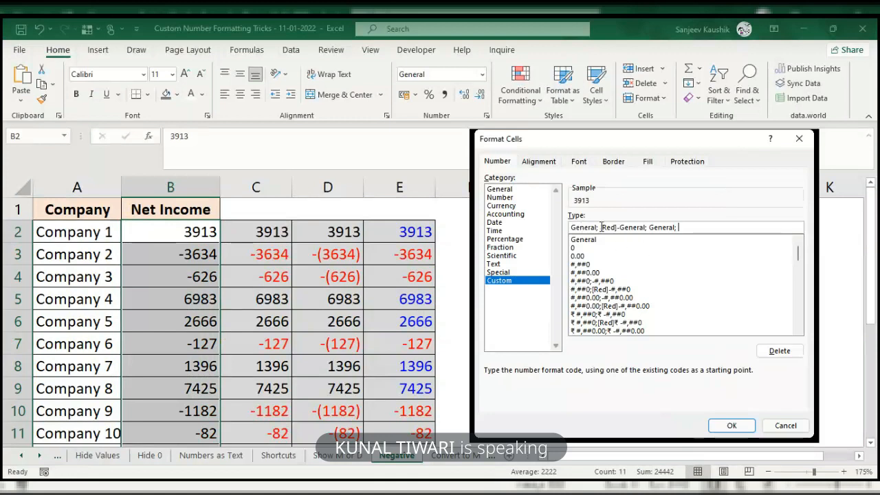
click(600, 227)
key(BackSpace)
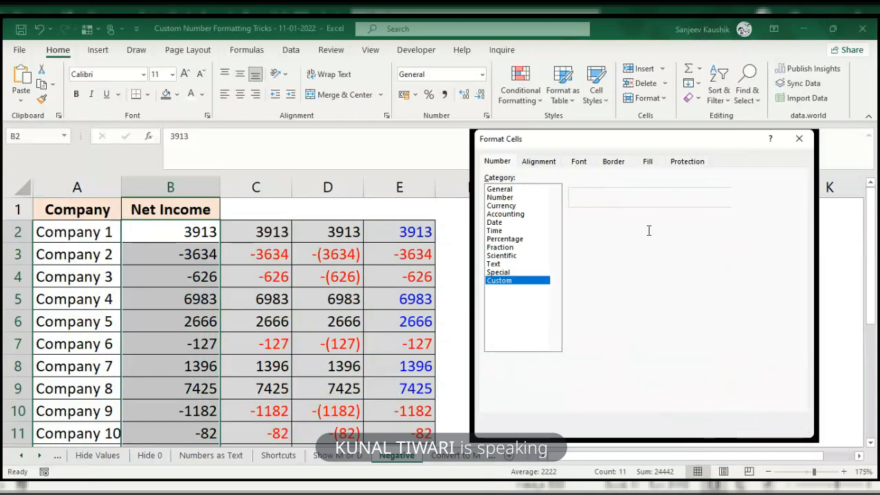
click(647, 227)
key(BackSpace)
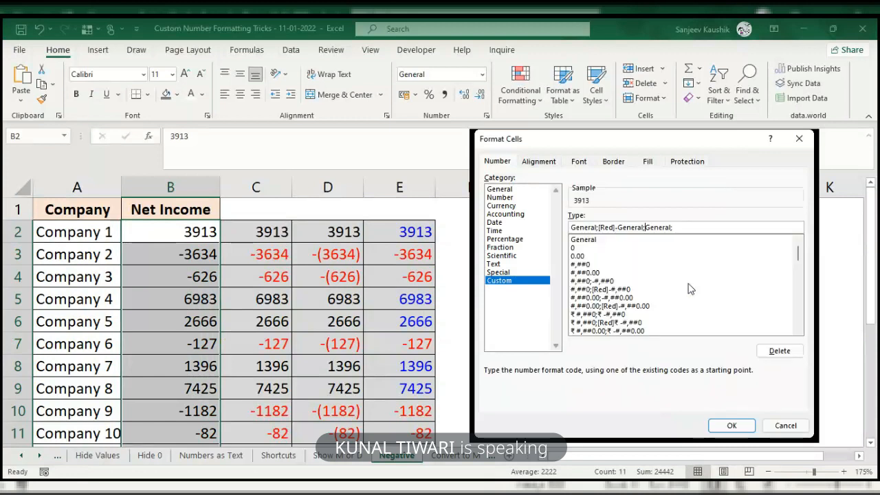
click(728, 422)
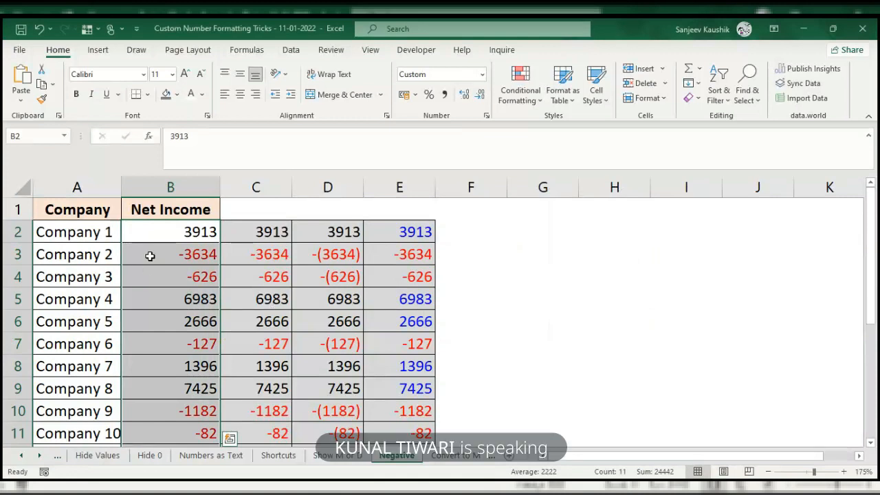
- Reselect the net income values in B2:B12 and review their custom number format code
click(150, 256)
click(161, 233)
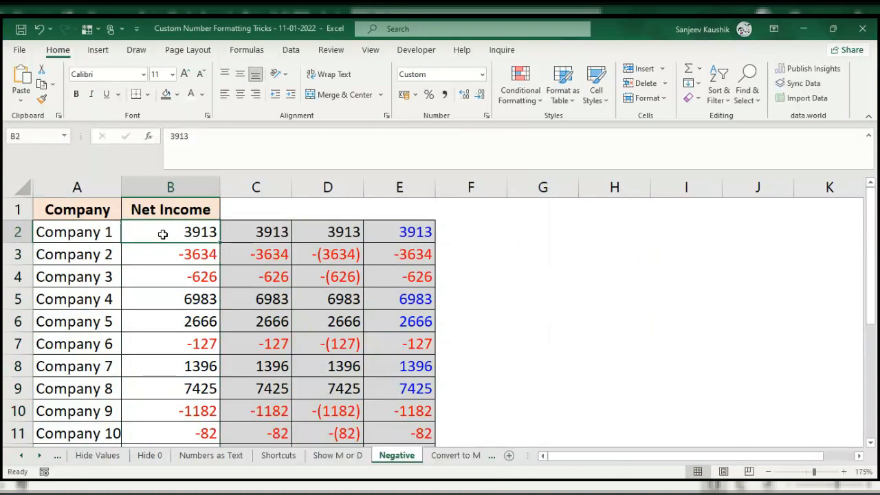
key(ctrl+shift+Down)
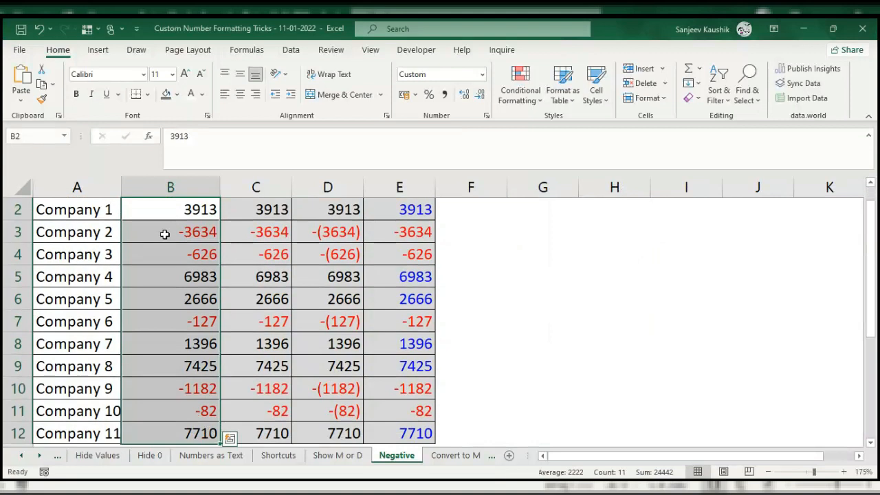
key(ctrl+1)
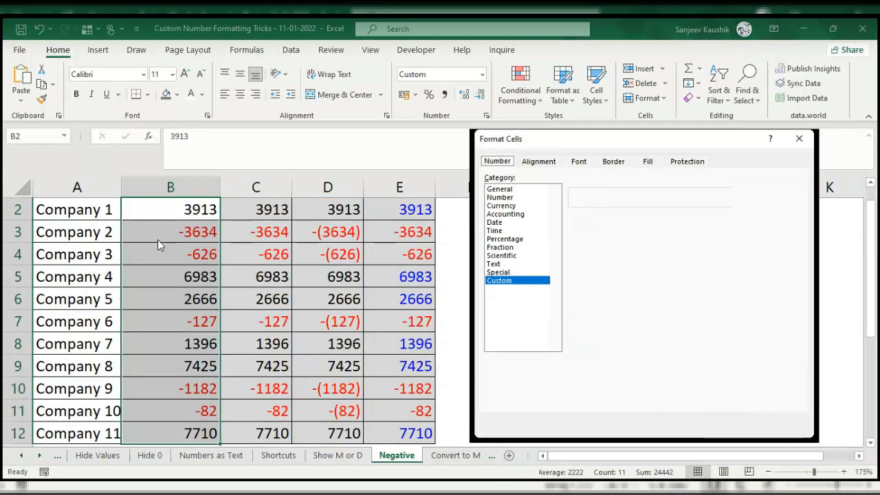
click(573, 226)
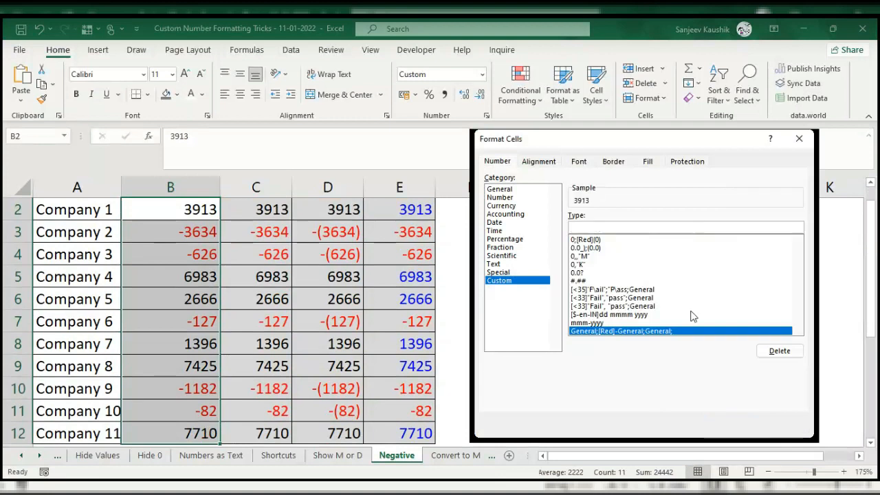
click(729, 428)
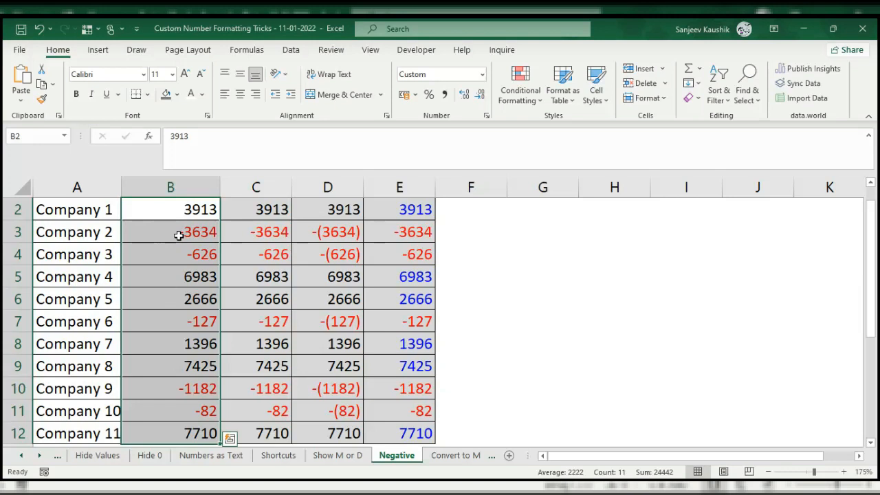
- Add parentheses around the negative section, applying the custom number format General;[Red]-(General);General; to B2:B12
key(ctrl+1)
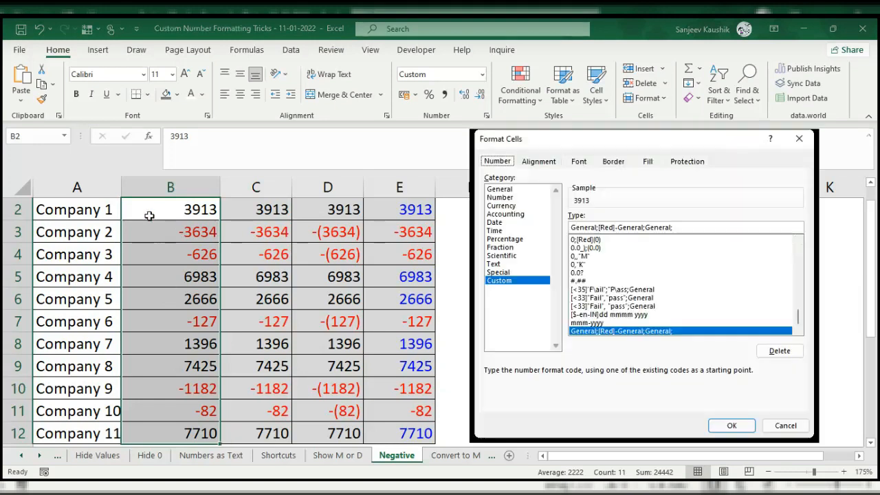
click(618, 227)
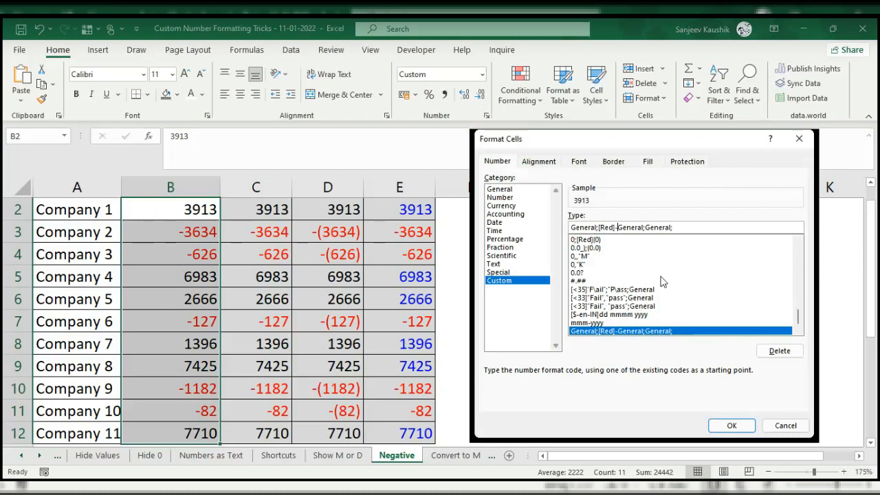
text(9)
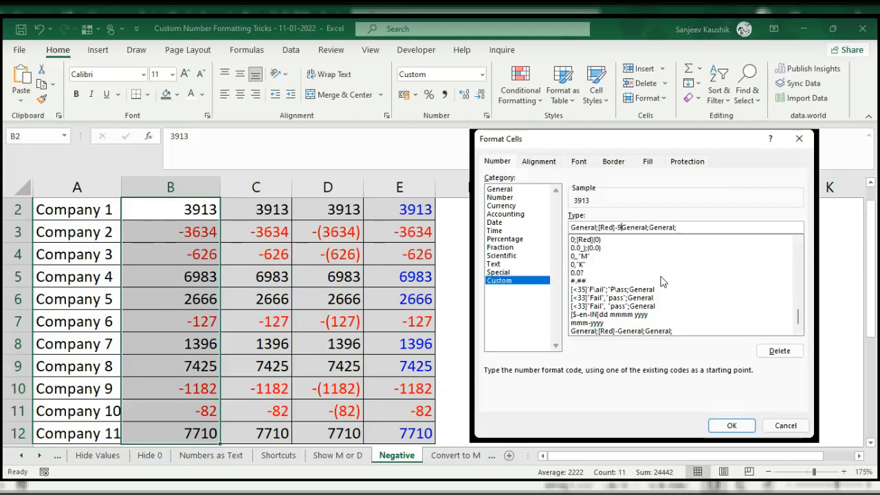
key(BackSpace)
text(()
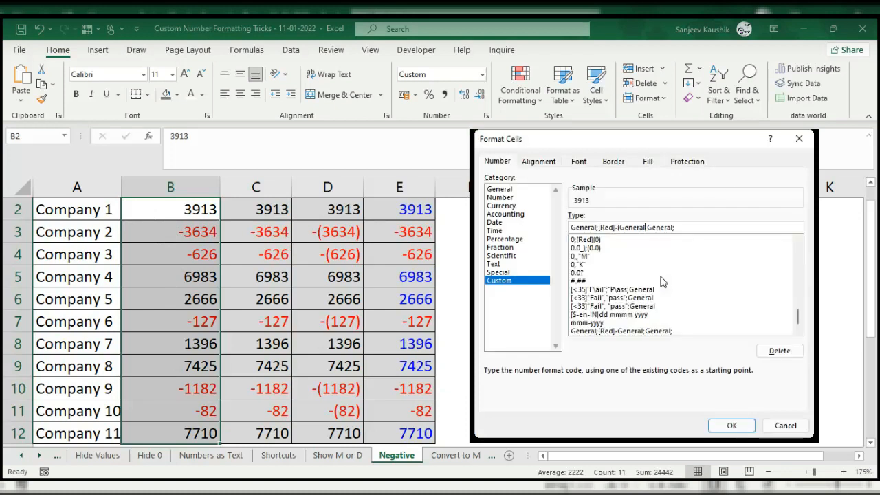
text())
click(731, 425)
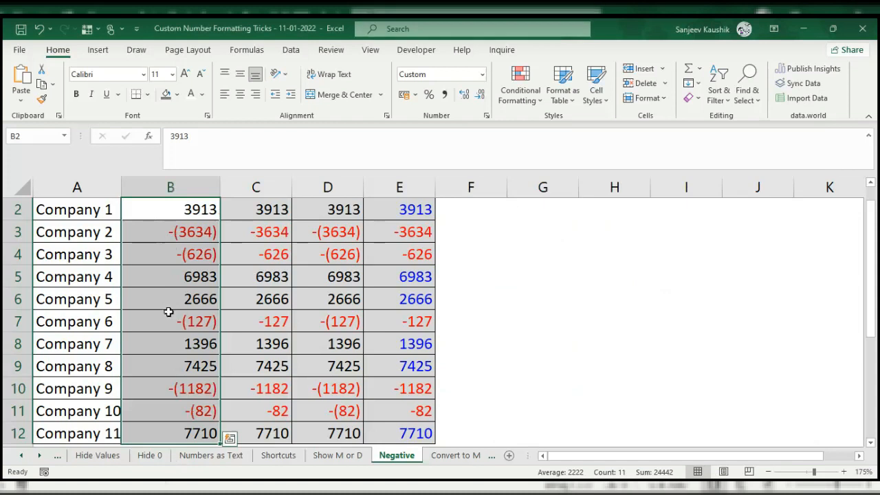
scroll(182, 255, up, 1)
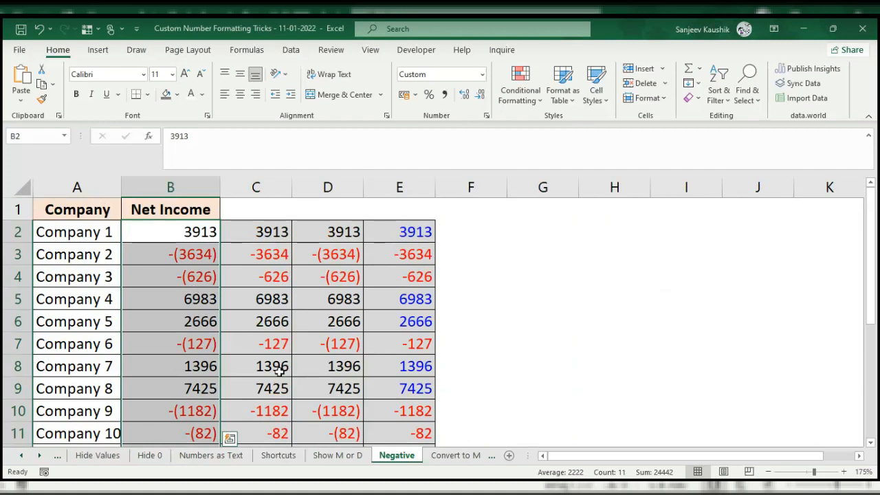
- Switch to the "Convert to M or B" sheet and select the revenue values in B2:B12
click(432, 455)
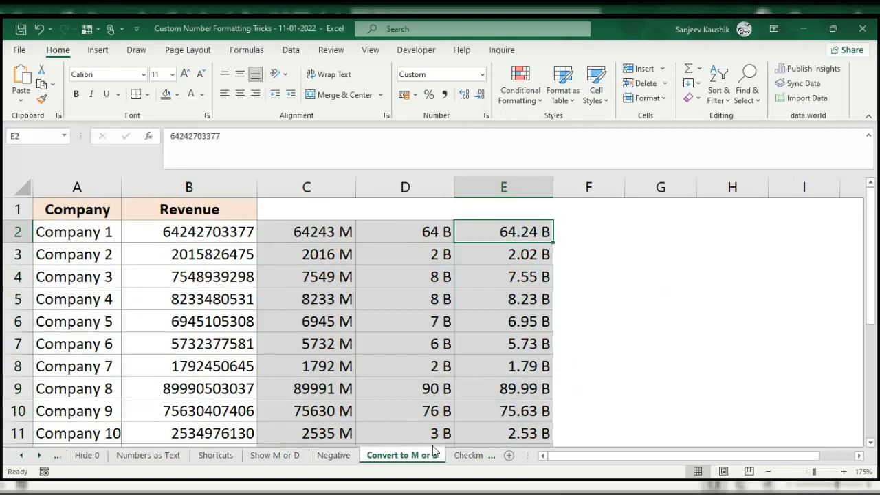
click(179, 231)
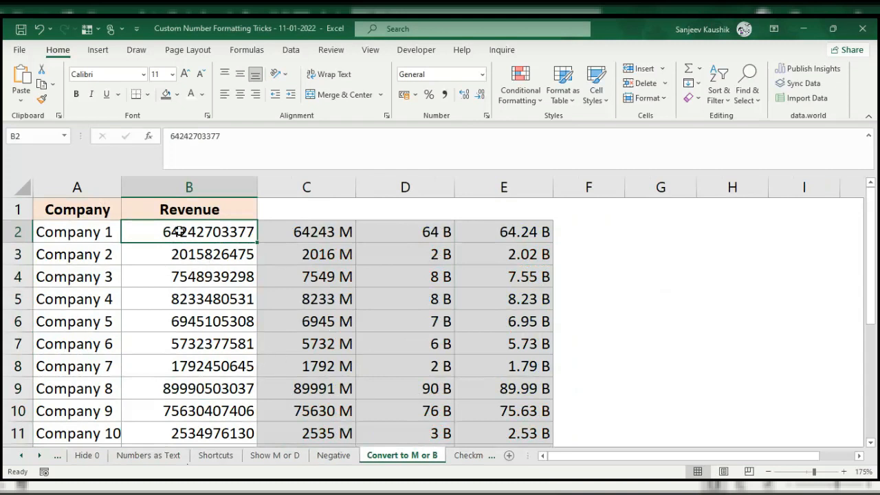
drag(178, 231, 196, 411)
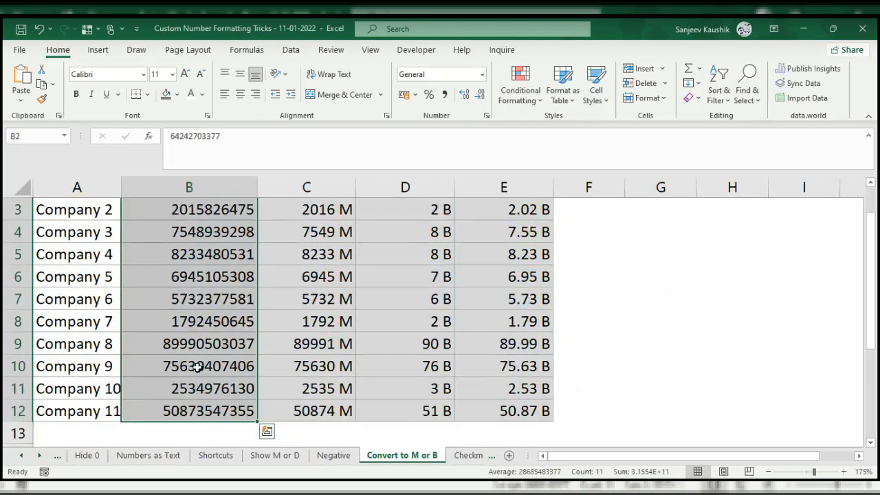
scroll(204, 275, up, 1)
- Apply the custom number format 0,, to the selected revenue values to show them in millions
key(ctrl+1)
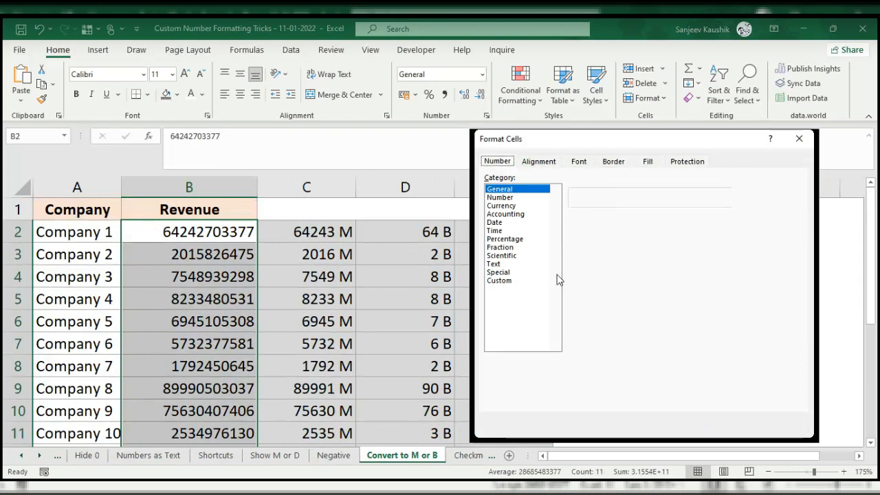
click(502, 283)
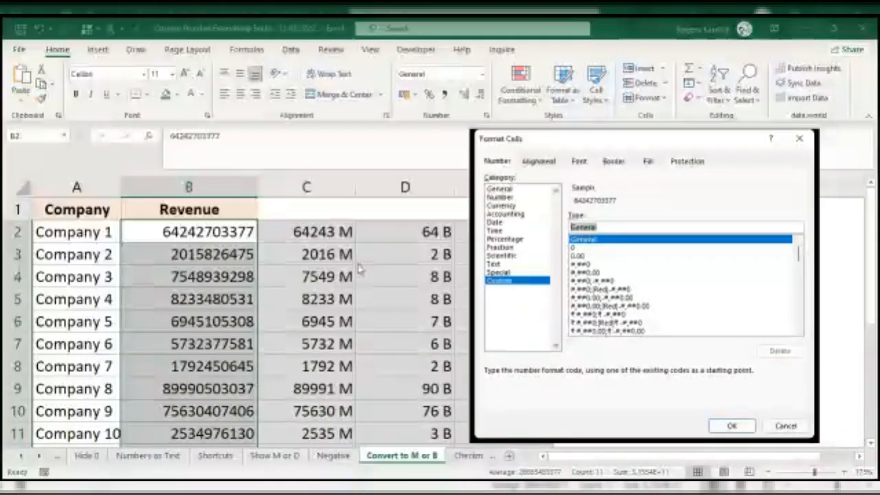
text(0)
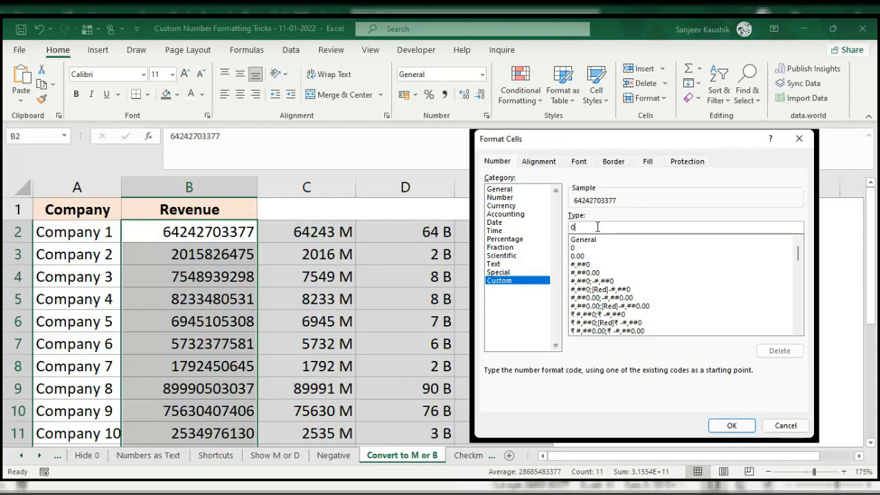
text(,)
key(BackSpace)
text(,)
text(,)
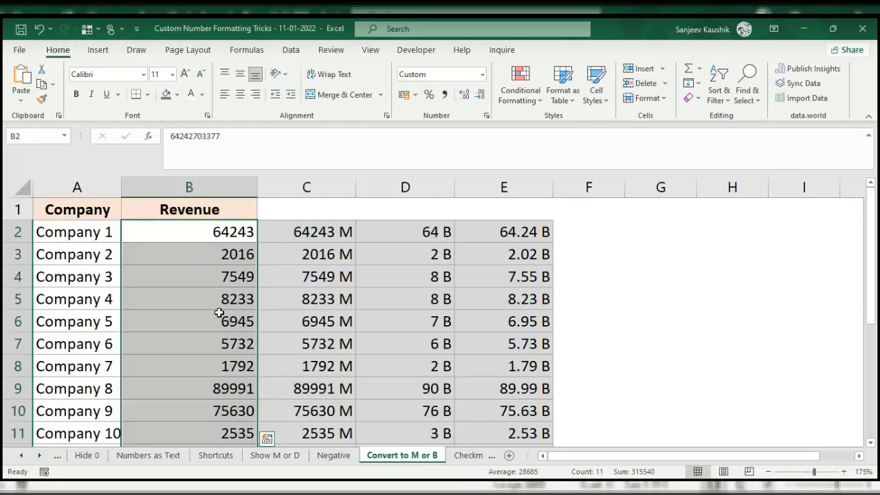
- Append an M suffix to the revenue values by changing their custom number format to 0,," M"
key(ctrl+1)
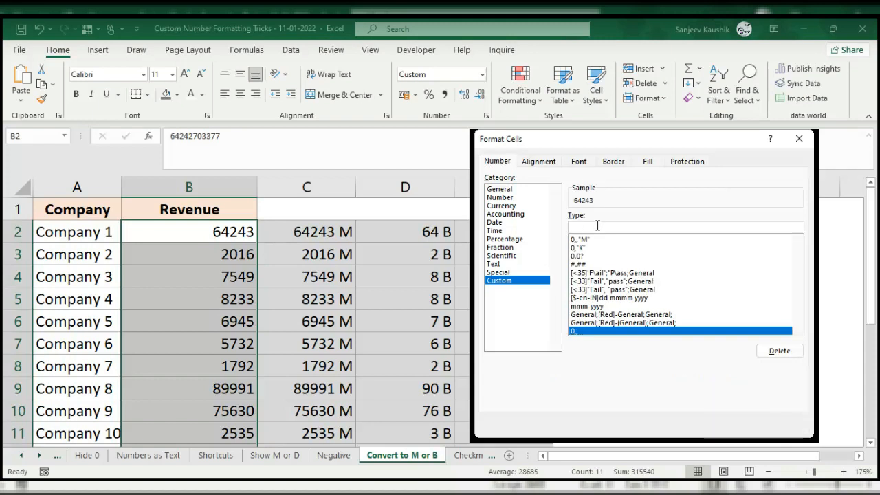
text(")
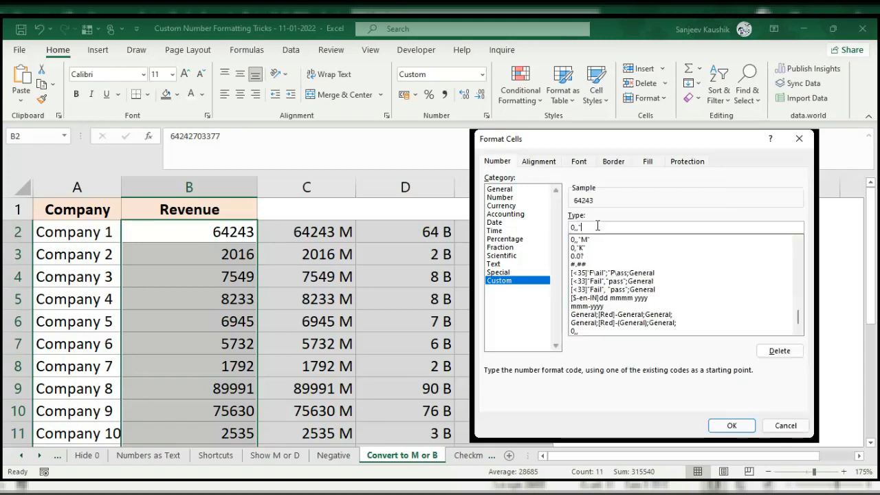
text( M")
click(730, 425)
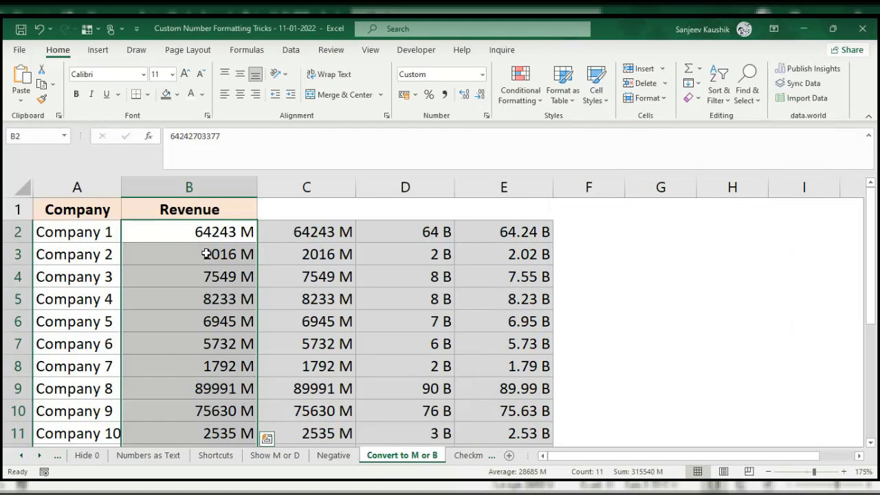
- Show the revenue values in B2:B12 in billions with the custom number format 0,,," B" and check the column
key(ctrl+1)
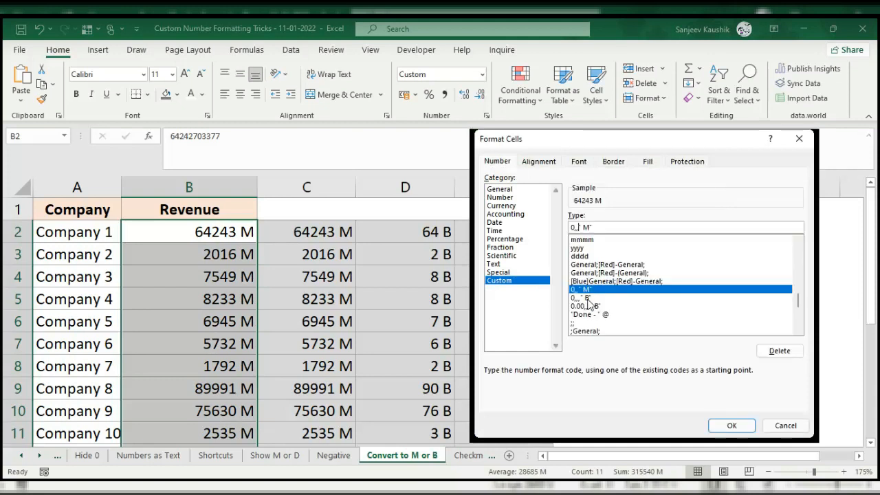
click(587, 300)
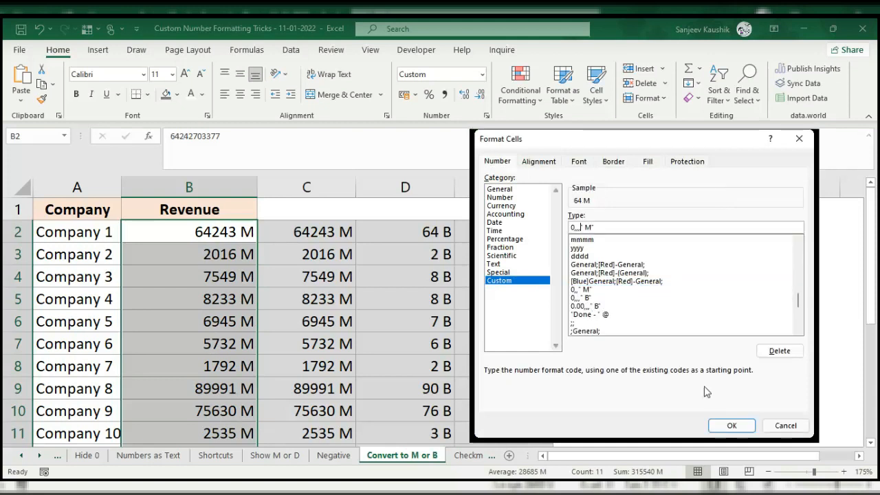
double_click(586, 227)
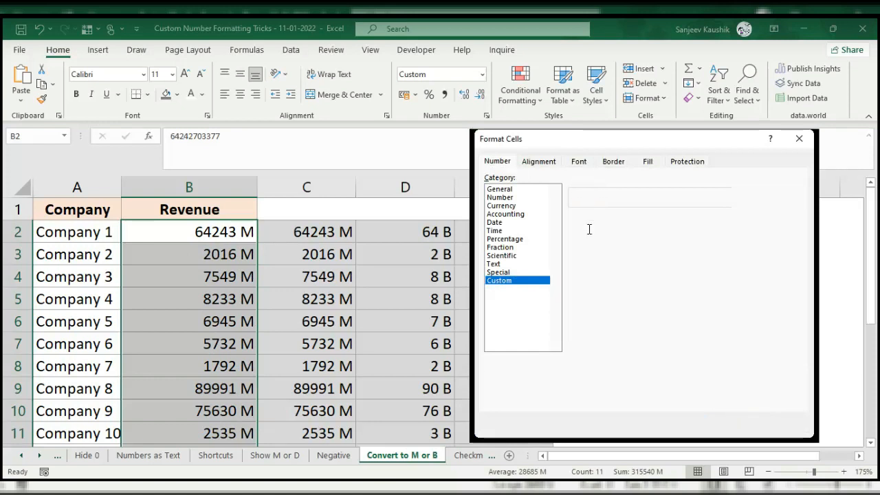
text(M)
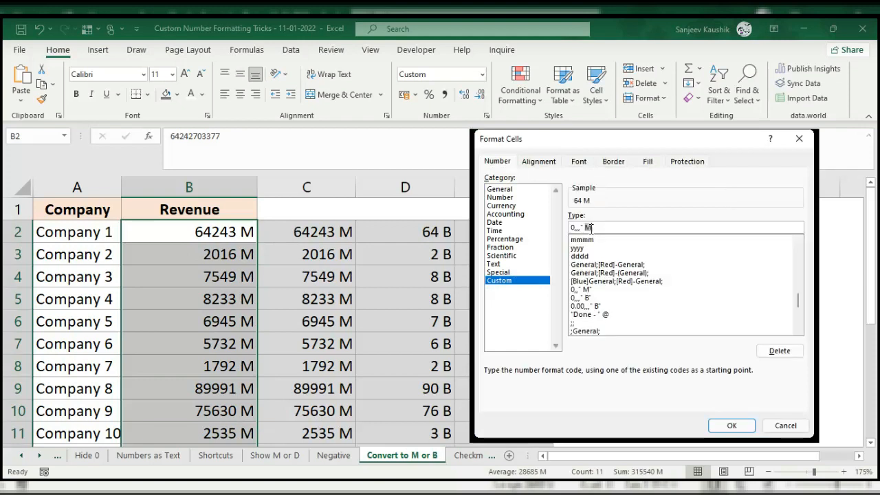
key(BackSpace)
text(B)
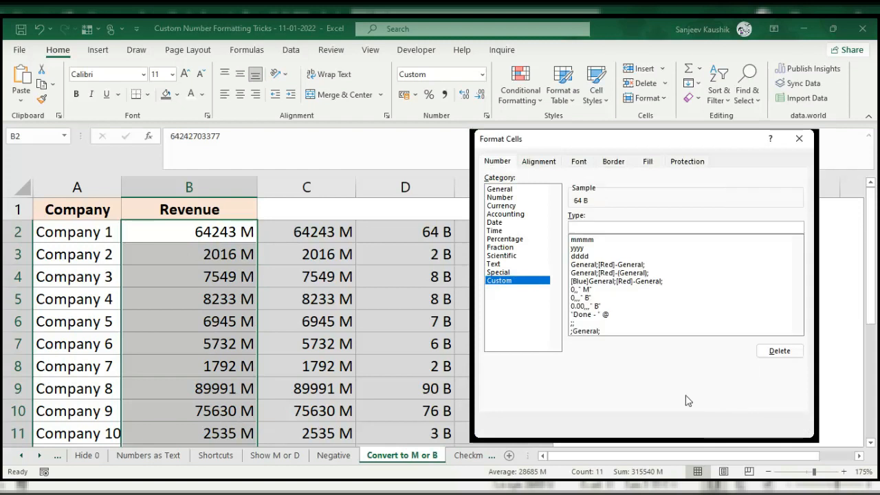
click(730, 426)
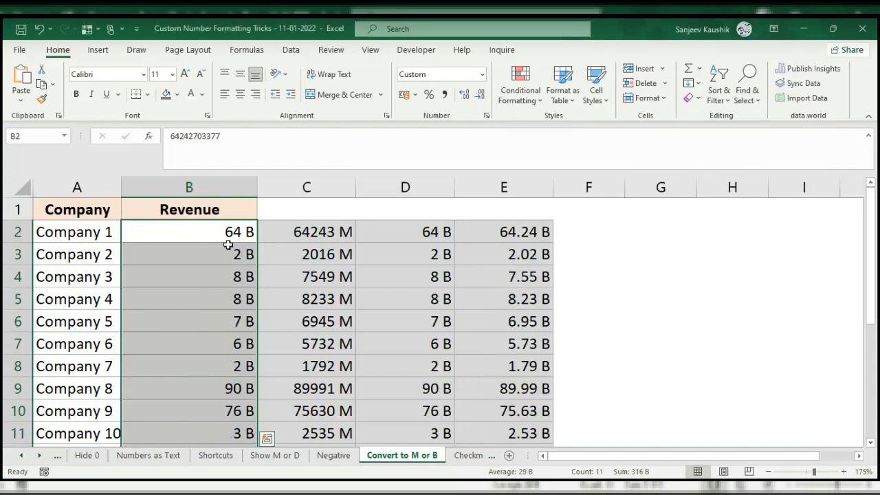
scroll(184, 292, down, 2)
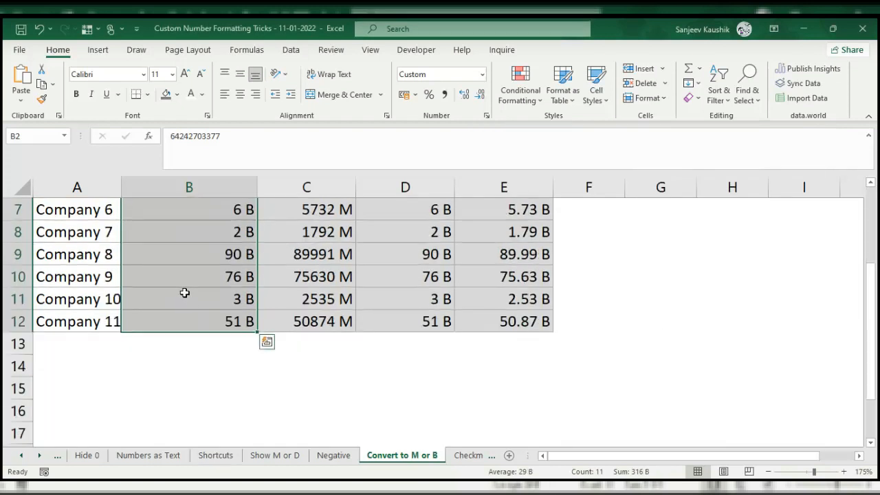
scroll(184, 293, up, 2)
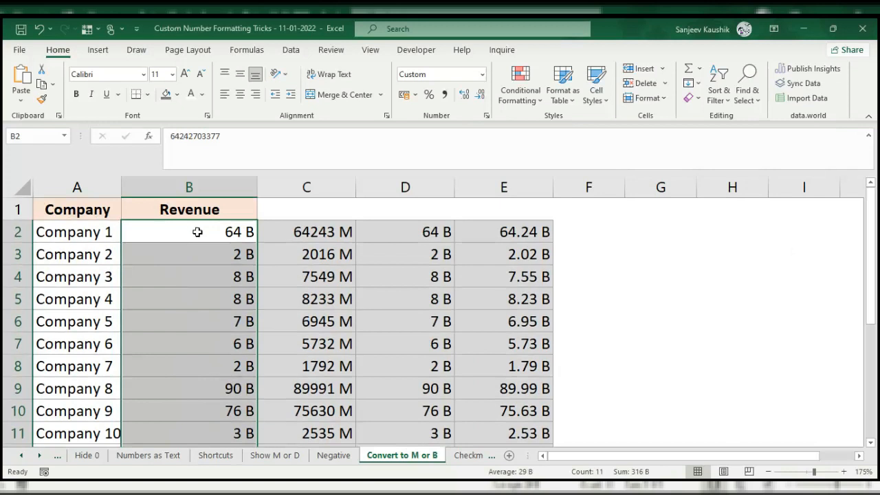
- Show the selected revenue values in billions with two decimals using the custom number format 0.00,,," B"
key(ctrl+1)
click(576, 227)
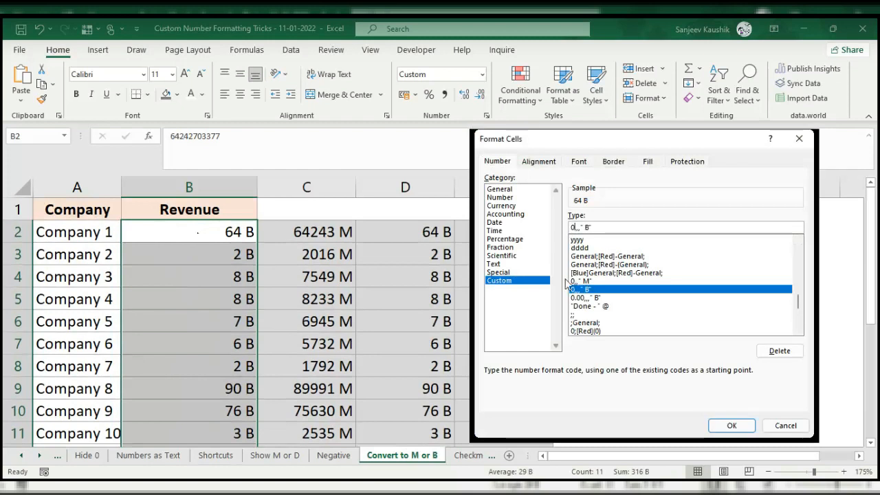
text(.00)
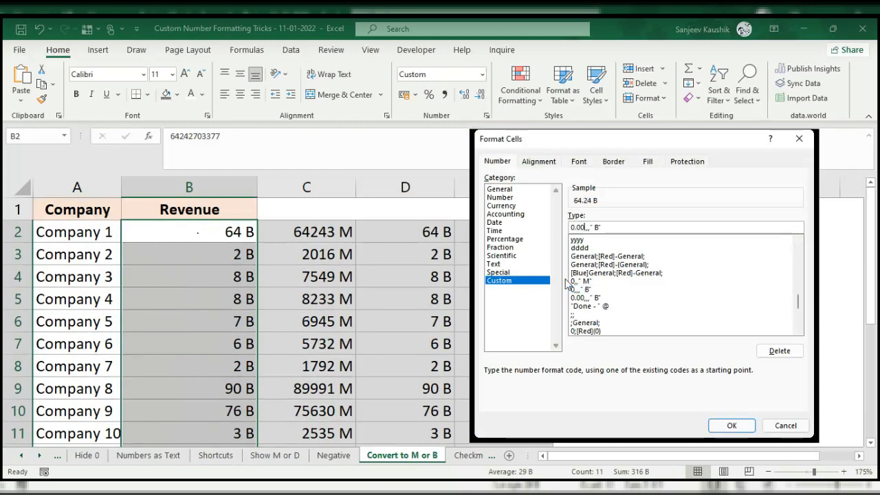
click(732, 425)
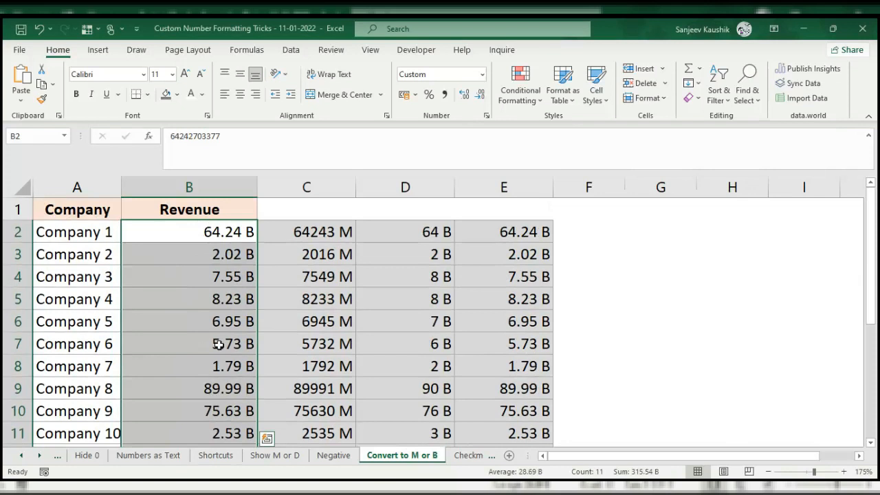
scroll(217, 345, down, 2)
scroll(217, 346, up, 2)
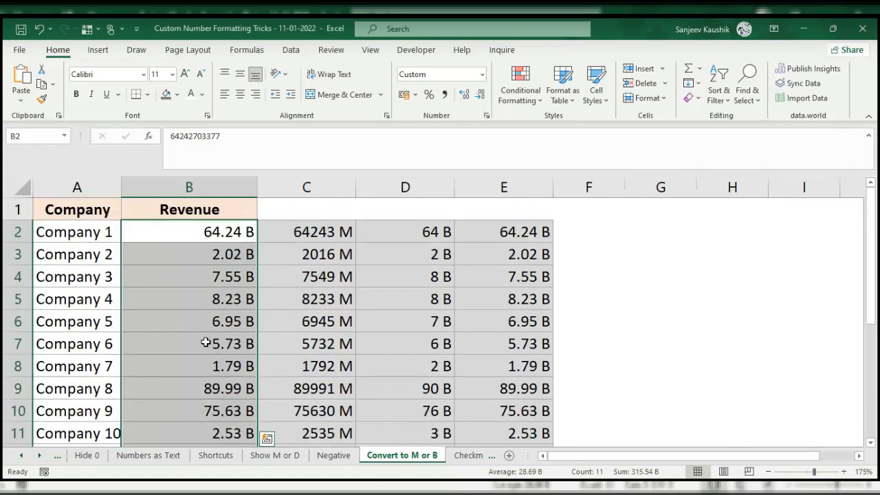
- Inspect the underlying revenue value of Company 1 in B2 against its formatted display
click(157, 238)
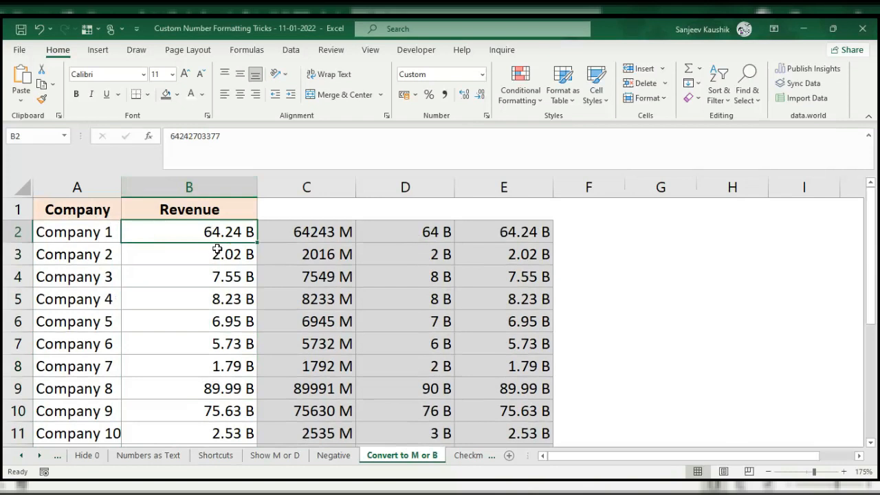
drag(171, 136, 224, 152)
click(269, 151)
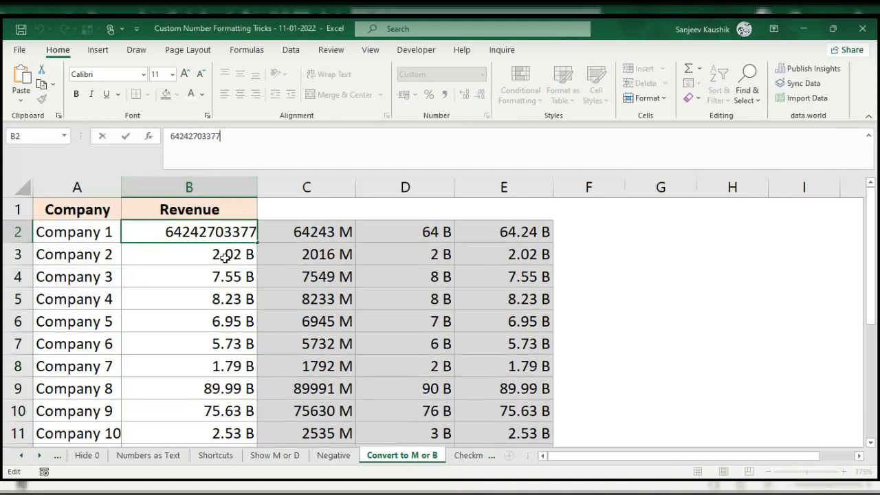
click(178, 231)
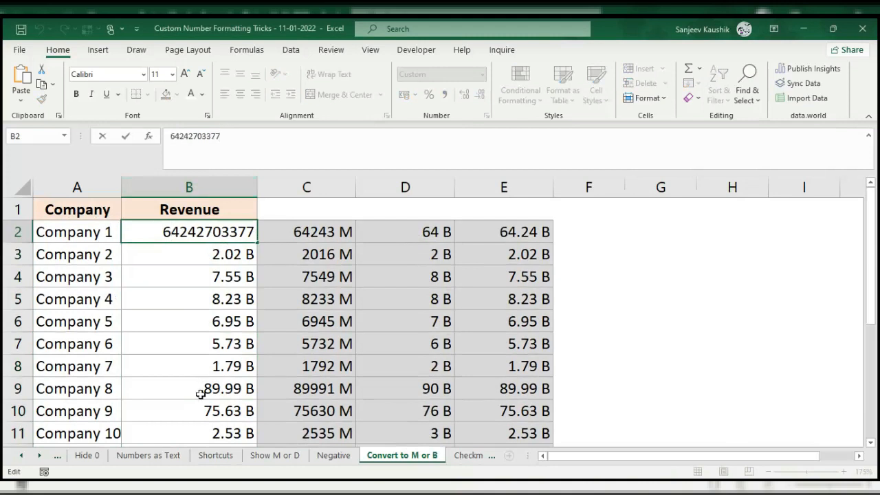
click(156, 254)
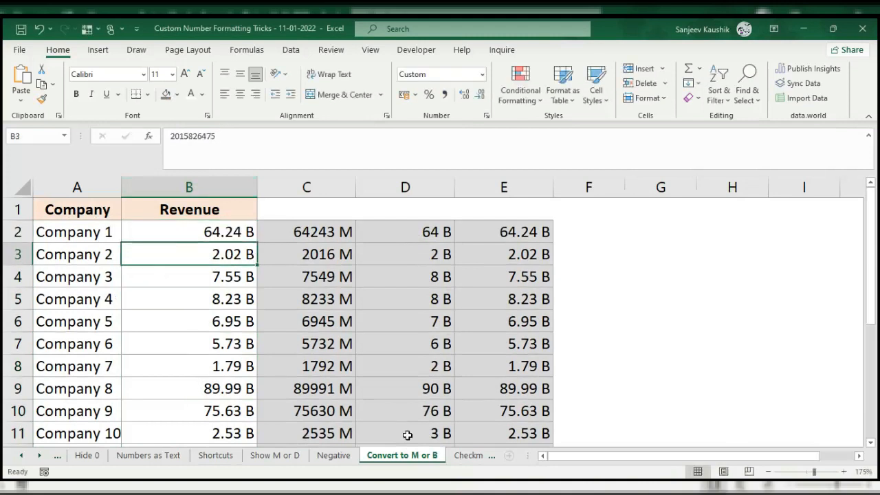
- Switch to the Custom sheet and open the list of custom number format codes for cell S24
click(462, 458)
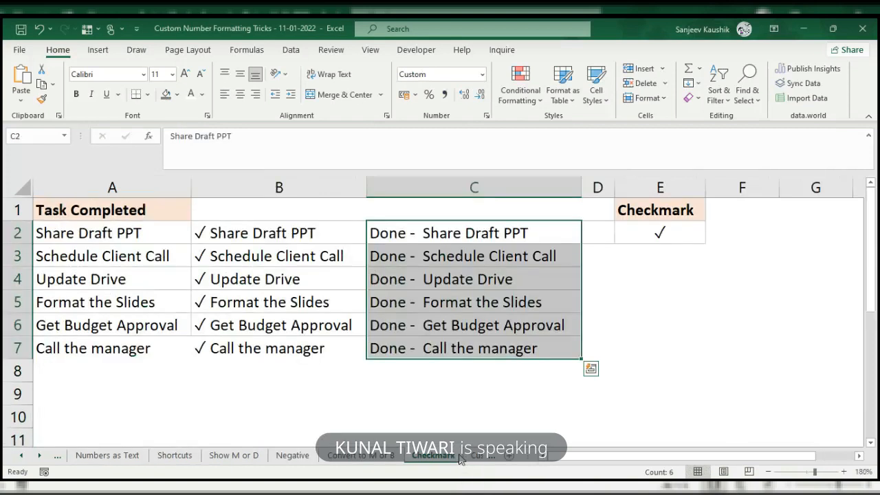
click(482, 453)
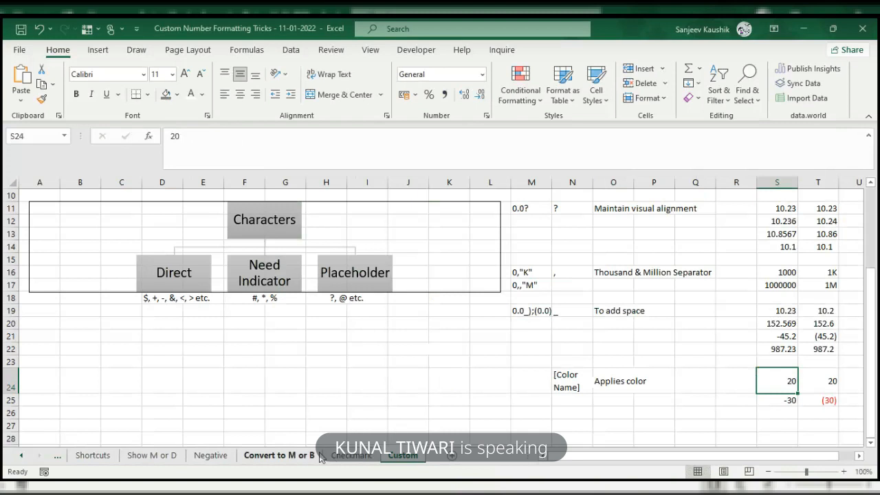
key(ctrl+1)
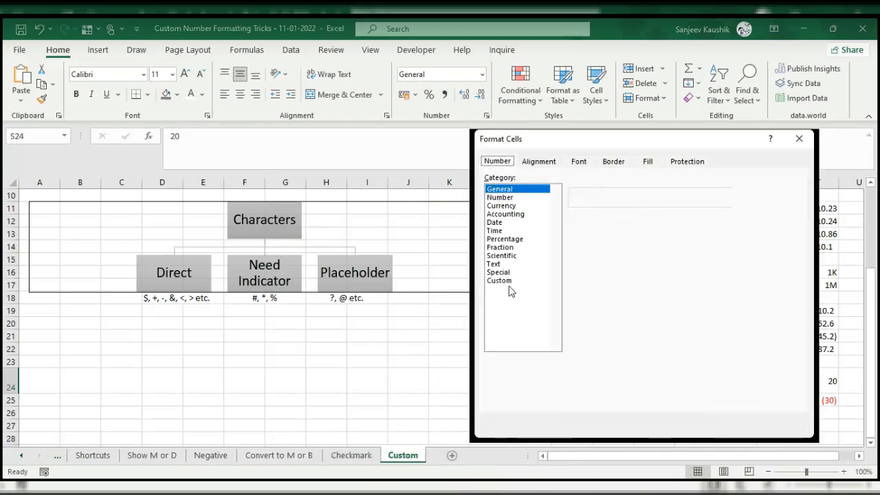
click(499, 281)
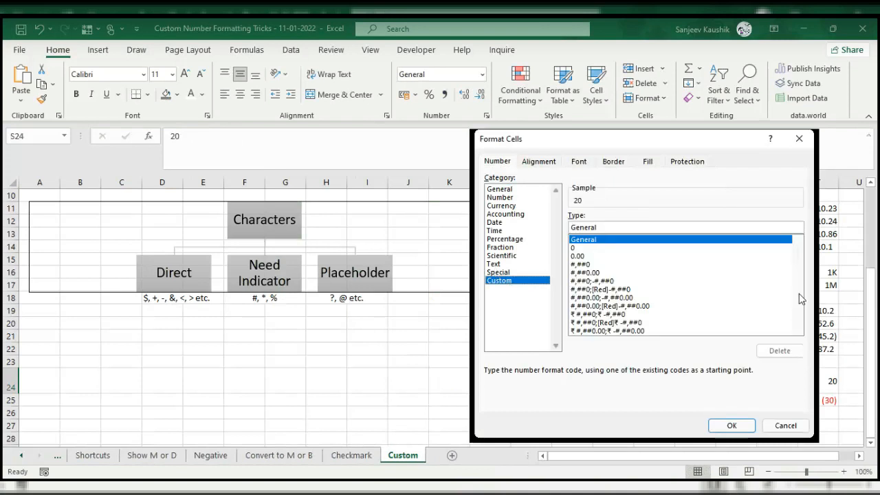
- Copy the rupee format code _ ₹ * #,##0_ ;_ ₹ * -#,##0_ ;_ ₹ * "-"_ ;_ @_ from the list and paste it into cell E22
scroll(799, 261, down, 8)
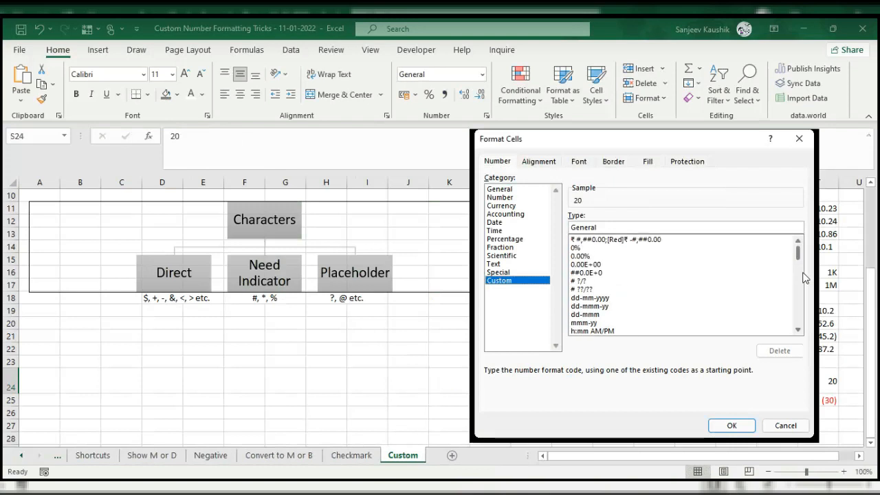
drag(803, 269, 802, 258)
scroll(804, 265, down, 1)
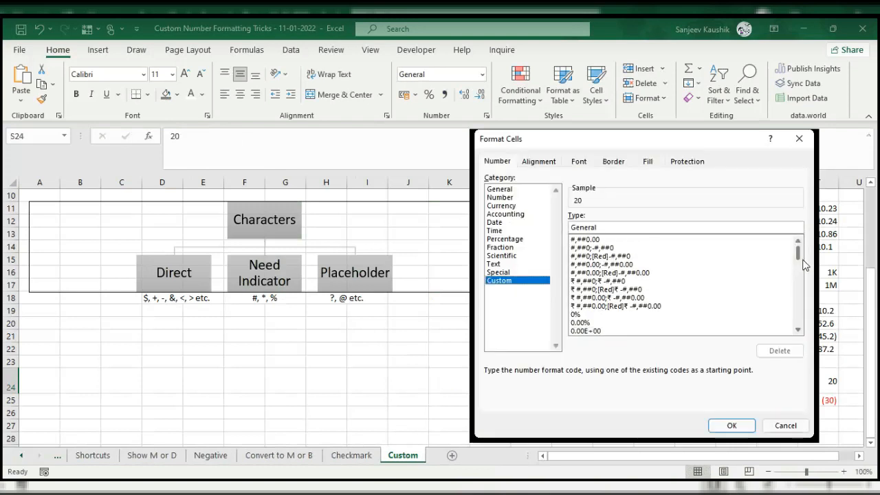
scroll(804, 264, down, 4)
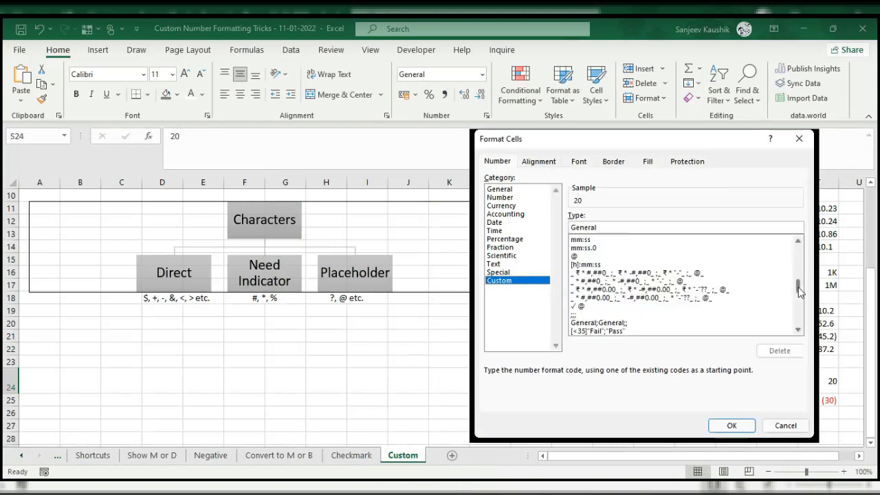
click(616, 273)
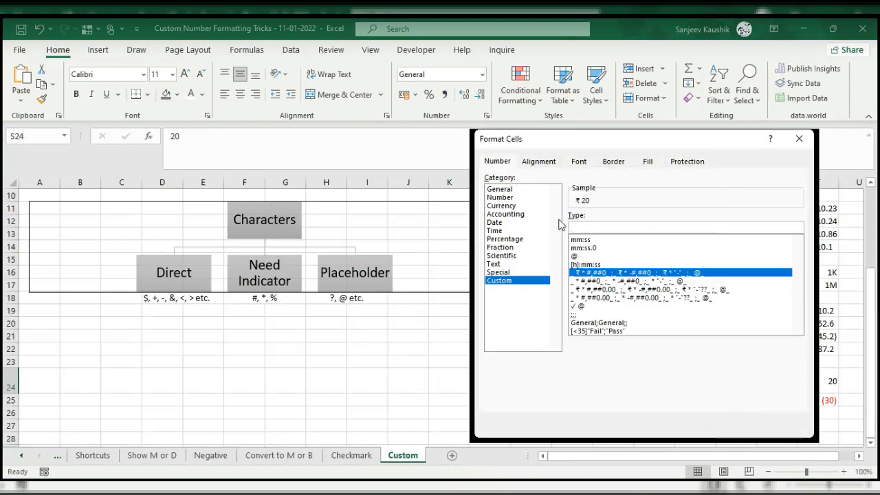
click(784, 431)
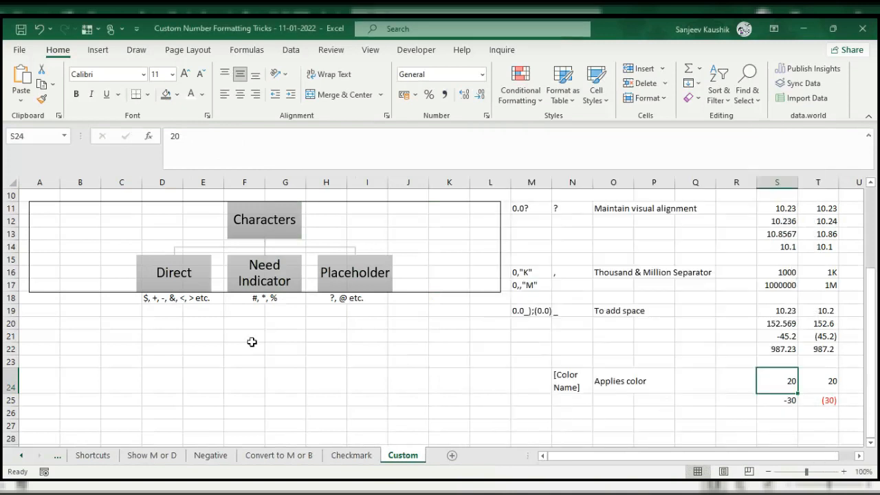
click(195, 351)
text(_ ₹ * #,##0_ ;_ ₹ * -#,##0_ ;_ ₹ * "-"_ ;_ @_)
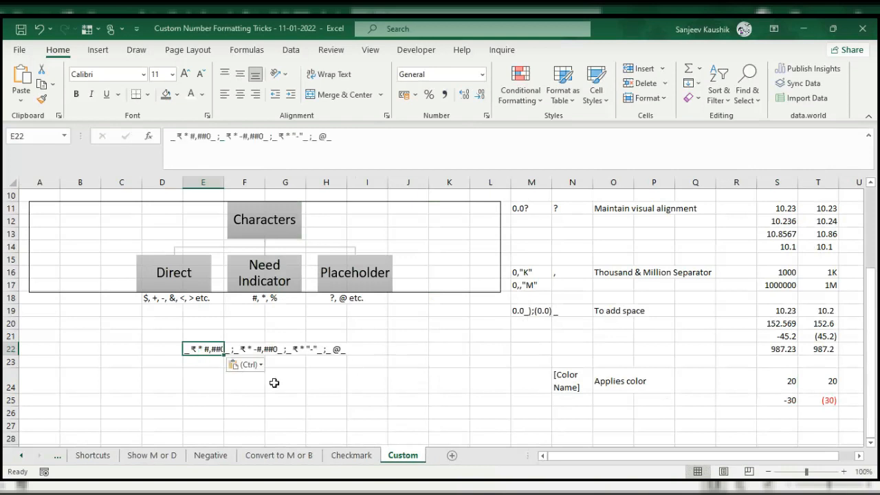
- Examine the sections of the pasted format code in E22 at a larger zoom, leaving its content as is
ctrl+scroll(203, 350, up, 4)
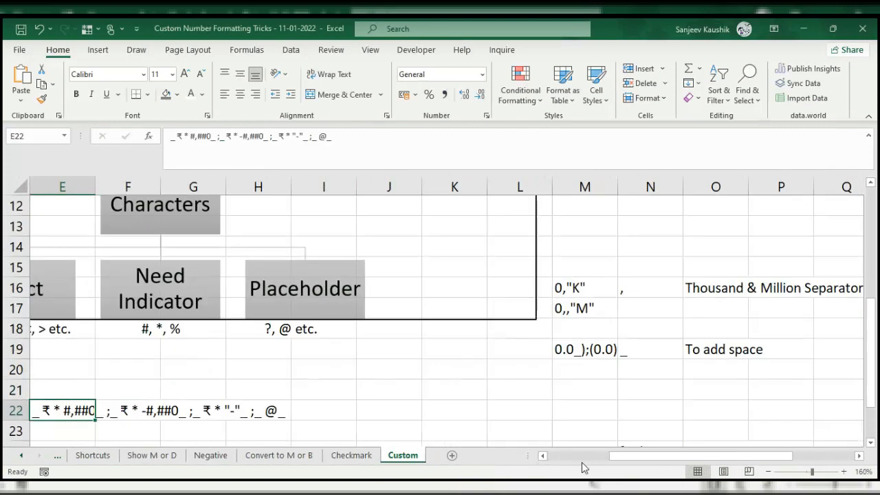
click(542, 456)
click(542, 456)
click(542, 456)
click(542, 456)
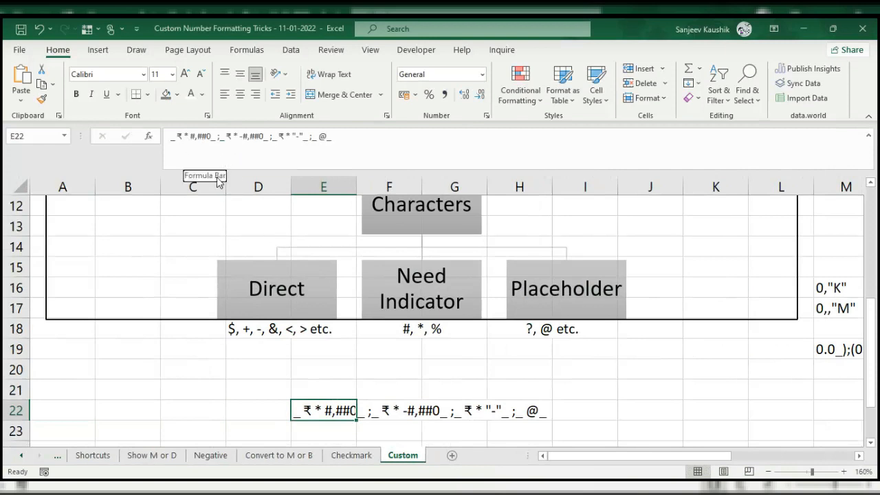
click(219, 138)
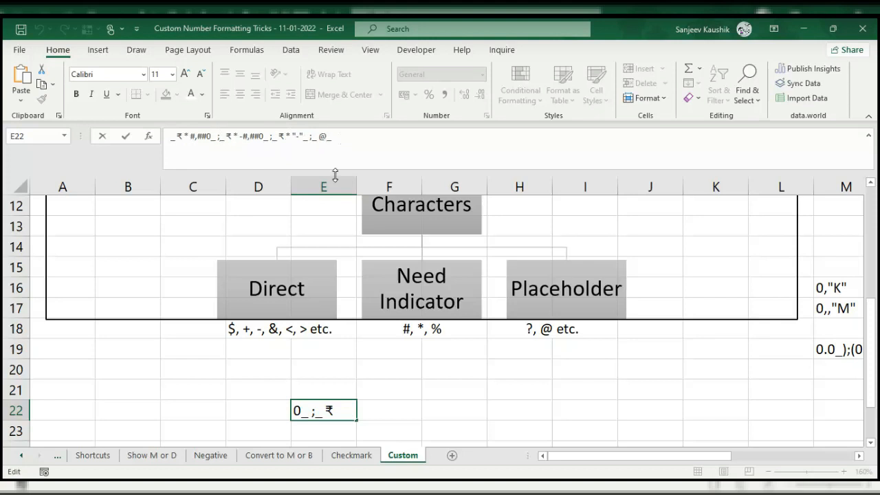
key(ctrl+Return)
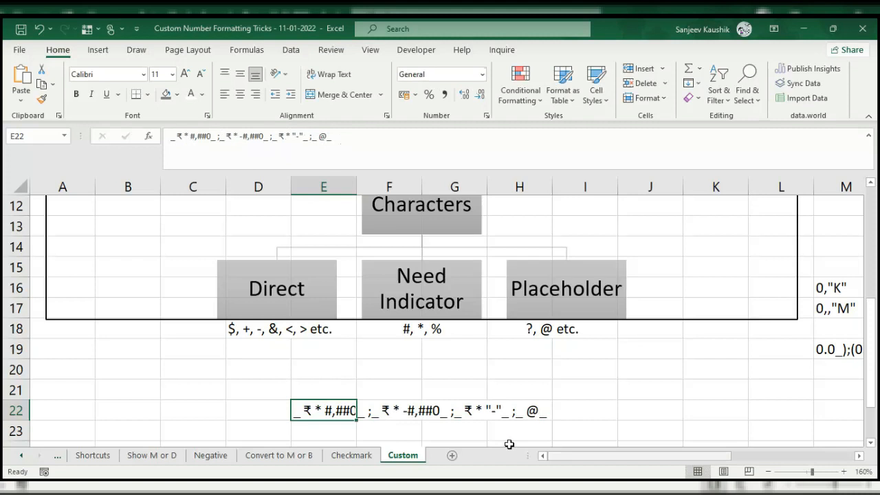
- Examine the sample format code and the 0 placeholder row in M7:T7 with its description and example values
click(859, 456)
click(859, 455)
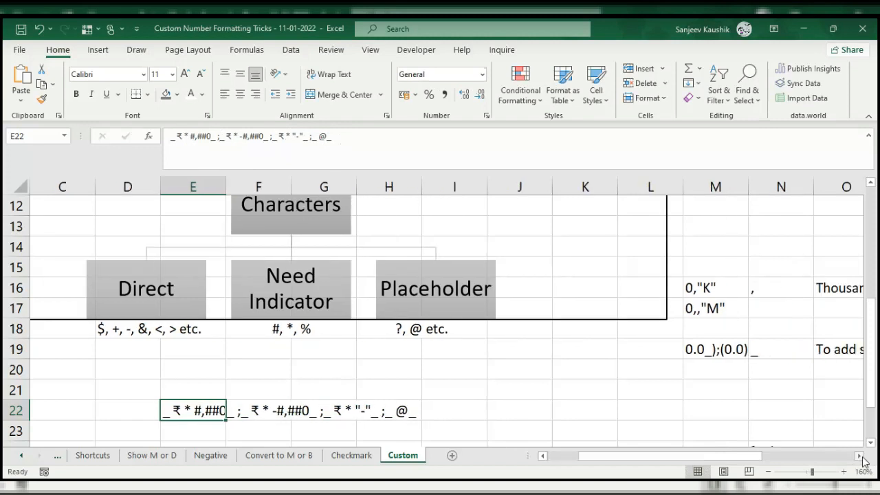
click(859, 456)
click(859, 455)
click(859, 456)
scroll(643, 344, up, 4)
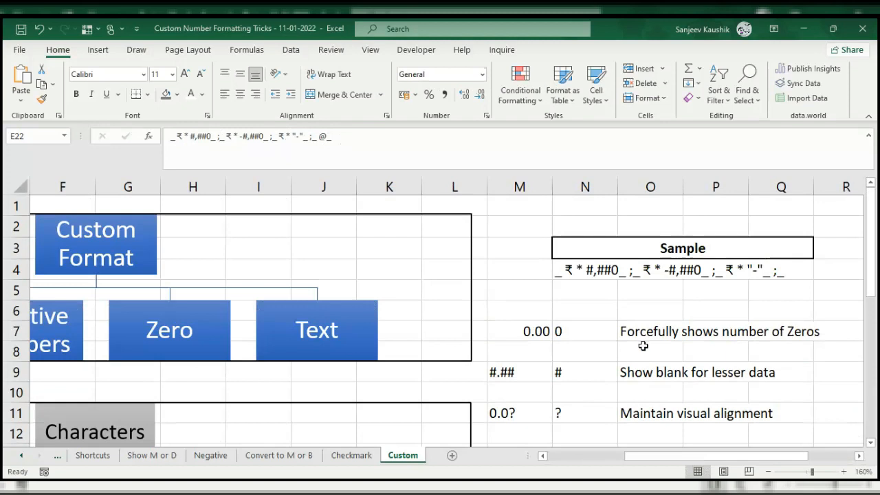
click(562, 331)
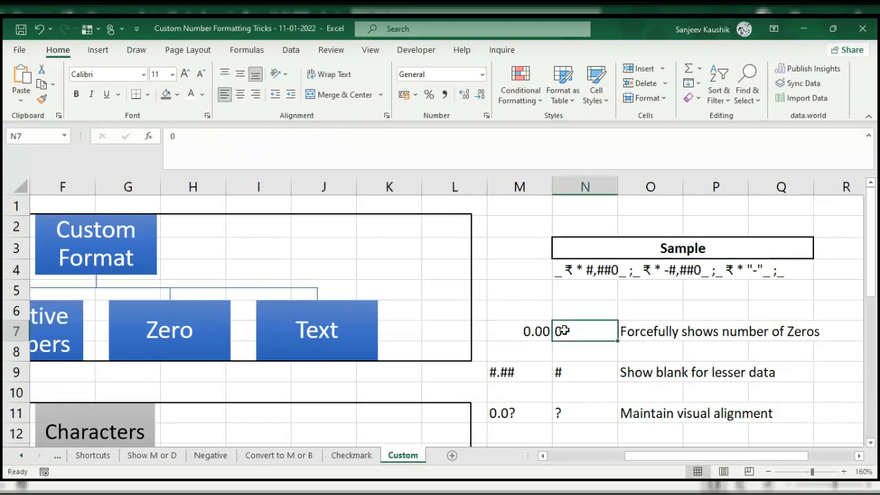
click(863, 459)
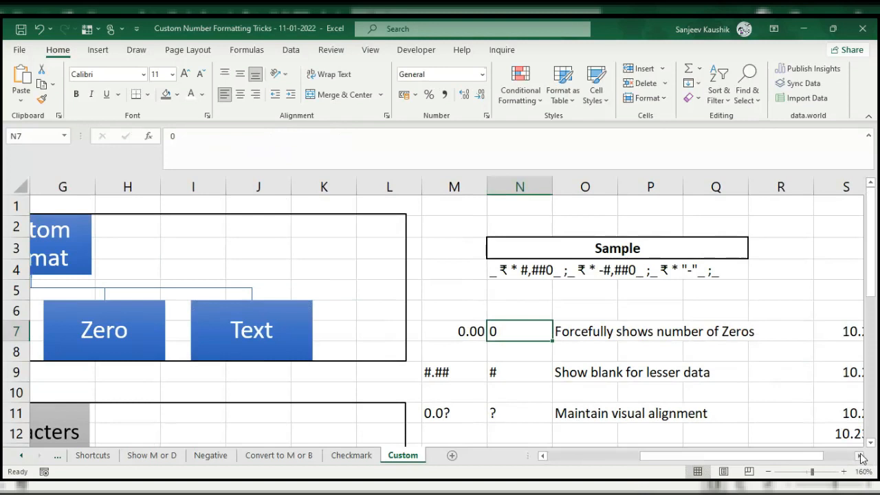
click(859, 456)
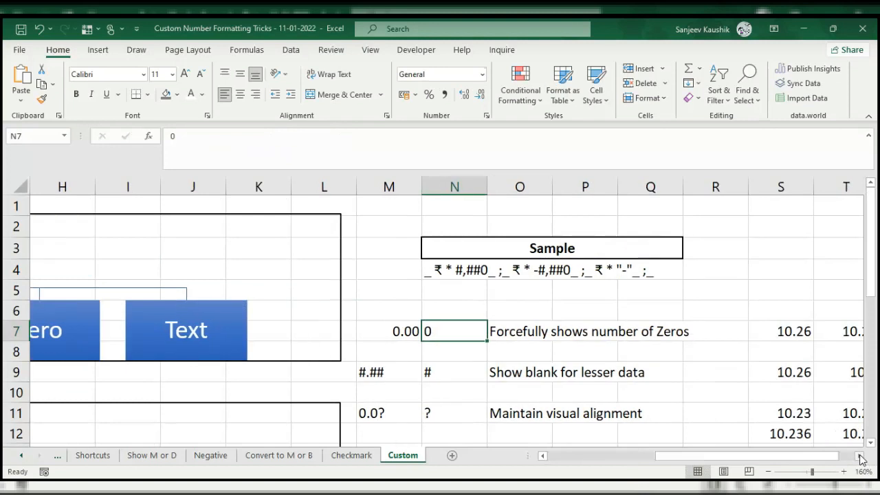
click(860, 456)
click(859, 456)
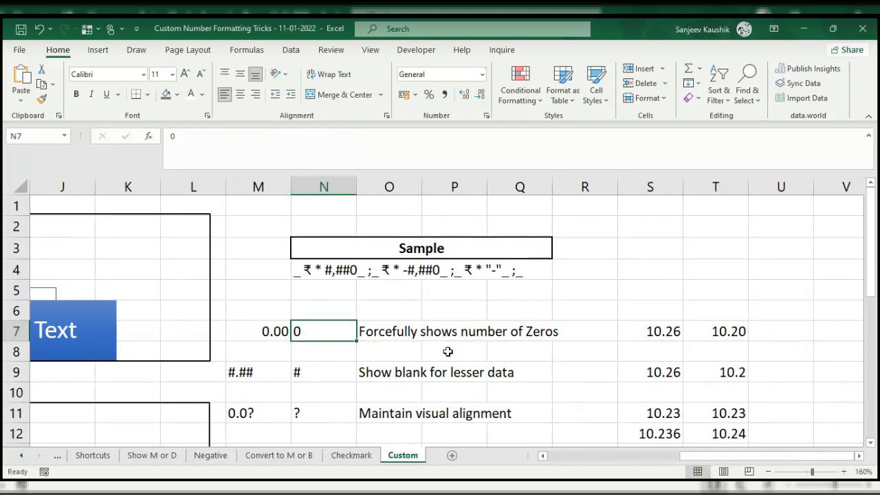
click(250, 336)
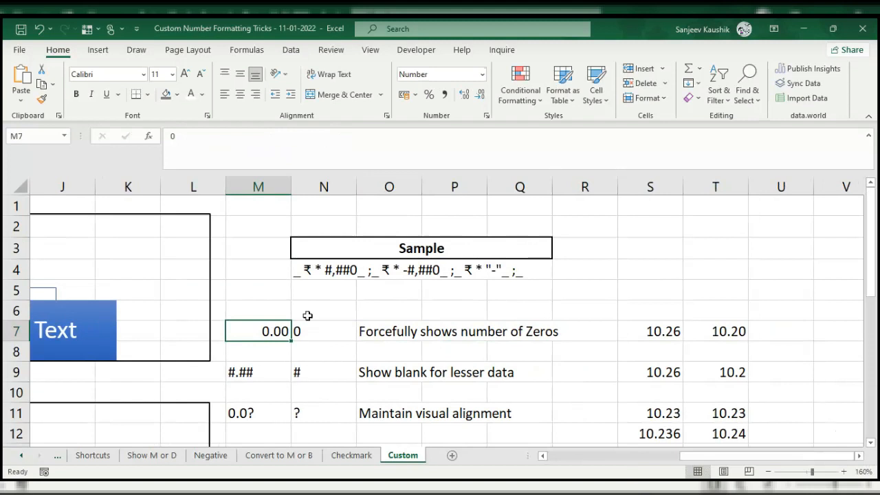
- Try to enter 00001 with its leading zeros directly in cell M6
click(258, 310)
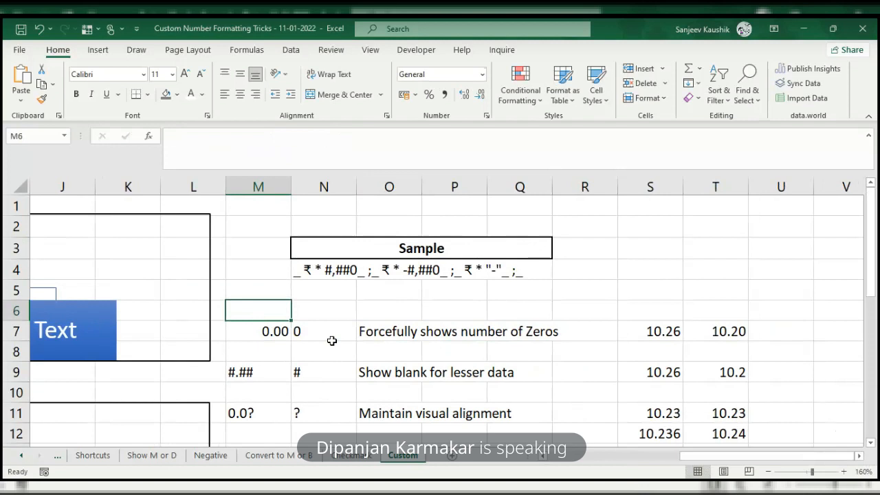
text(00)
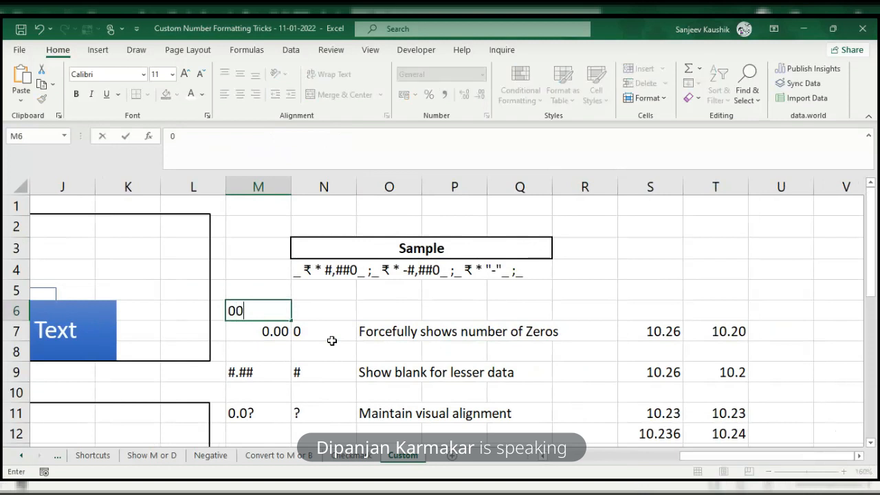
text(001)
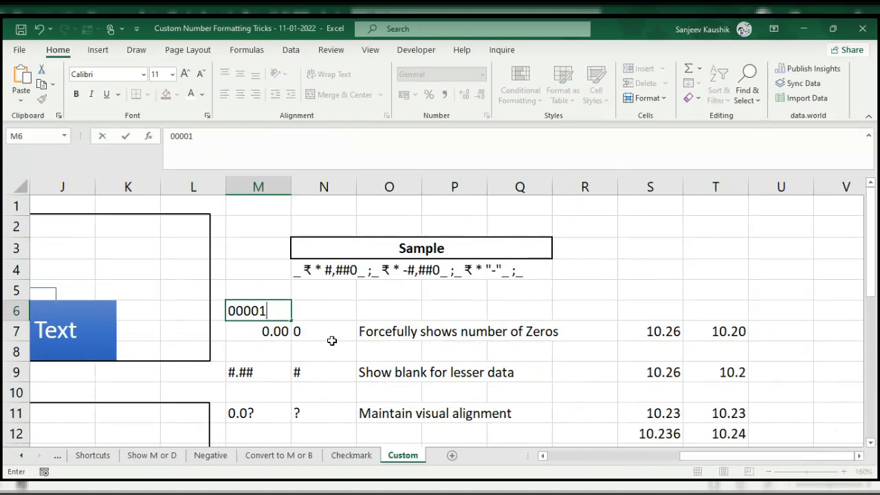
key(Return)
key(Up)
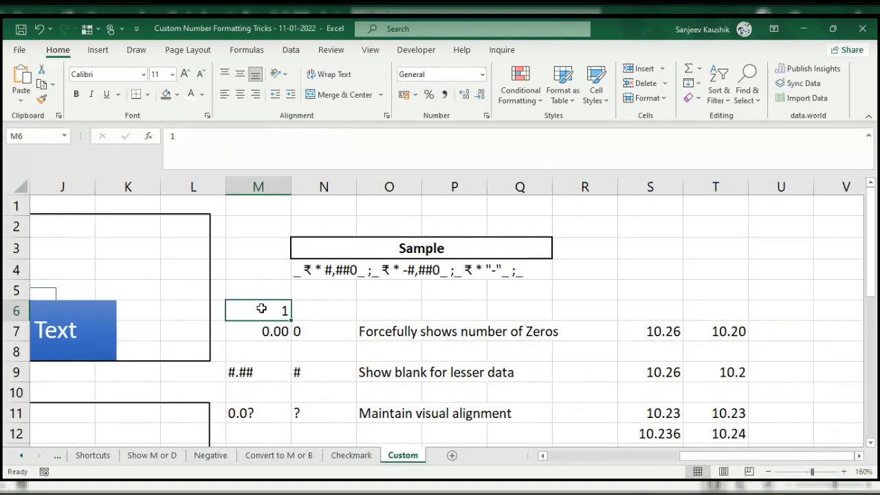
- Enter '00001 in cell M6 to store the number as text with its leading zeros, and check the cell
text(')
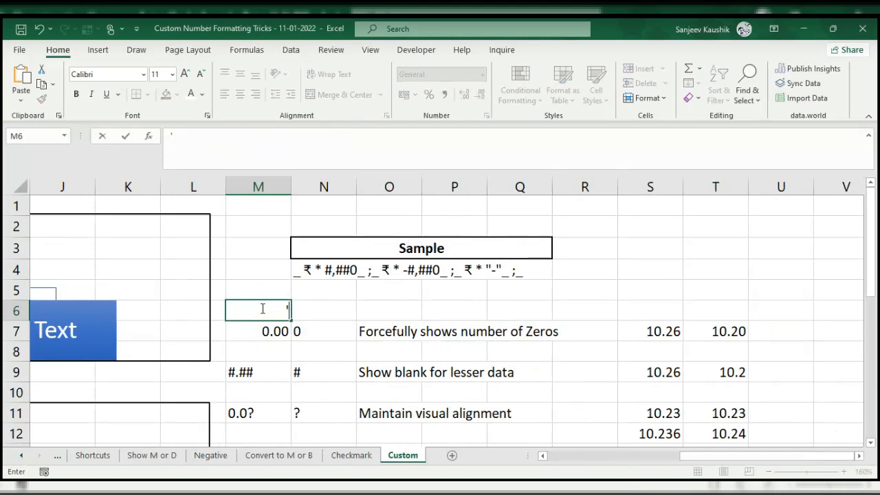
text(00001)
key(Return)
click(263, 310)
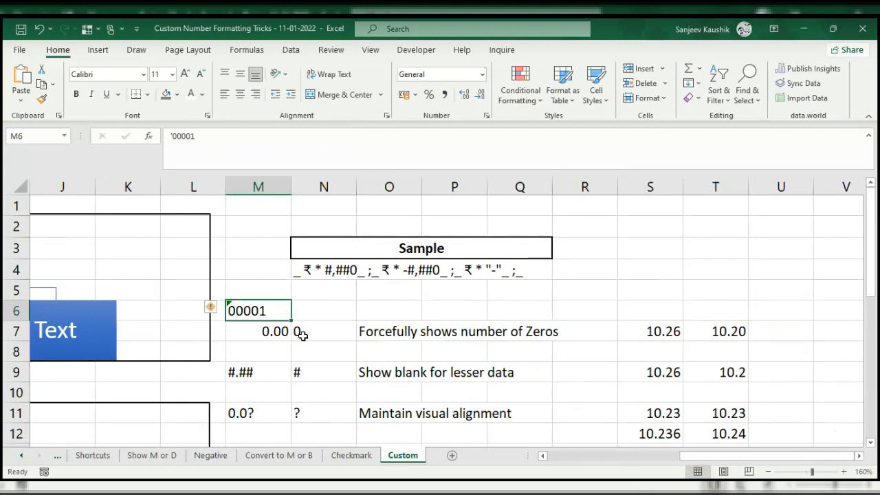
- Clear cell M6 and go through the placeholder symbols in column N, from 0, # and ? to the comma, with the code in M17
key(Delete)
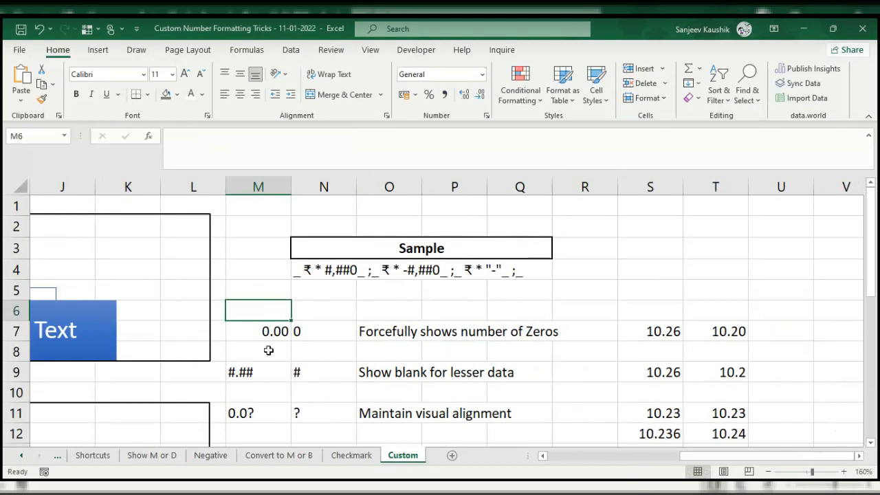
scroll(268, 350, down, 1)
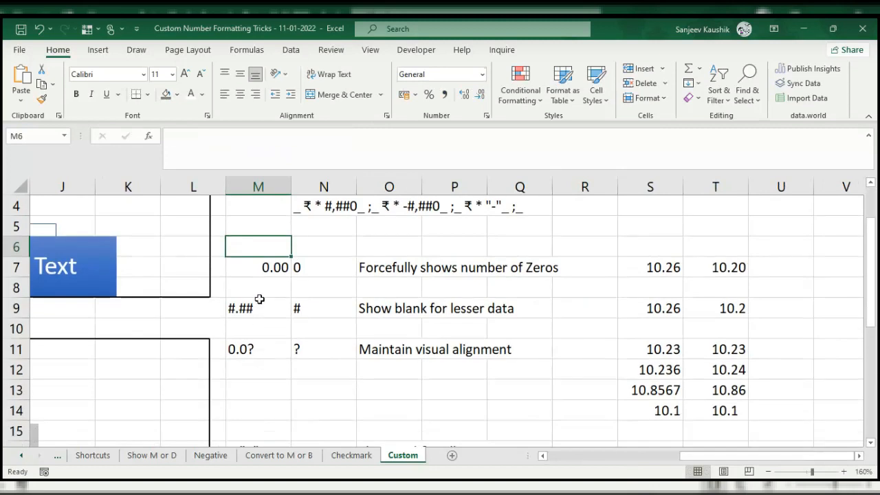
scroll(264, 345, down, 1)
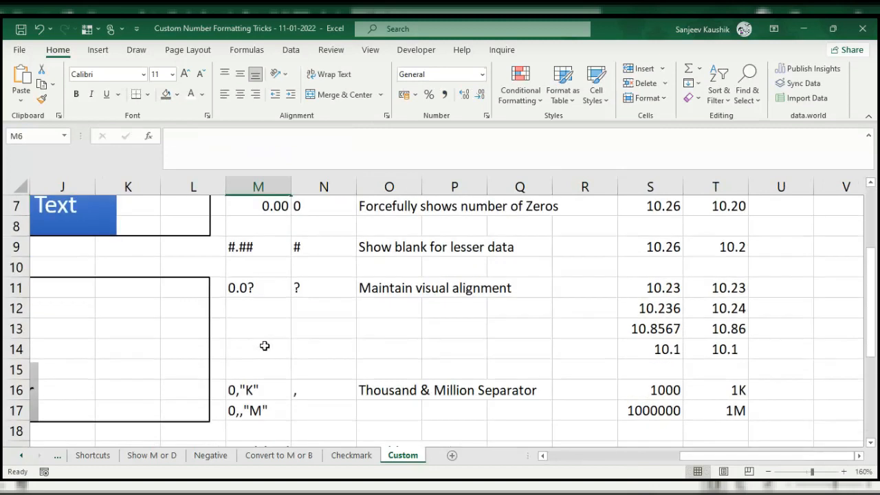
scroll(265, 346, up, 1)
click(307, 265)
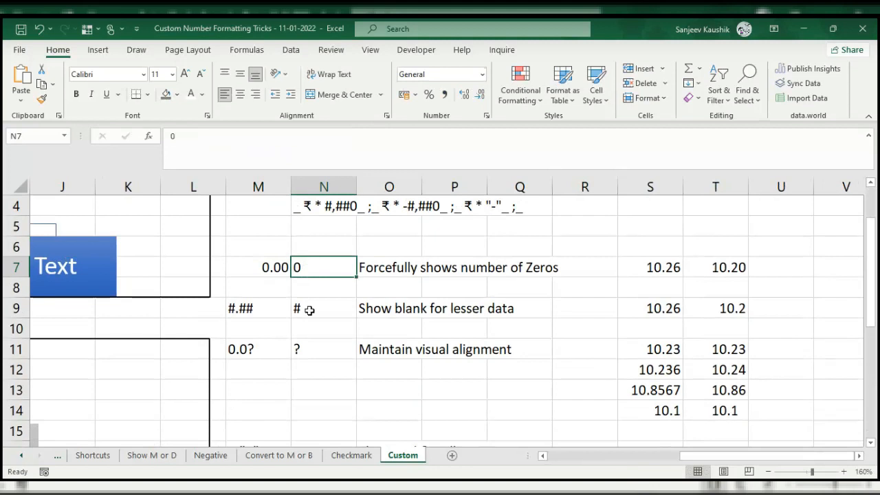
click(309, 310)
click(301, 351)
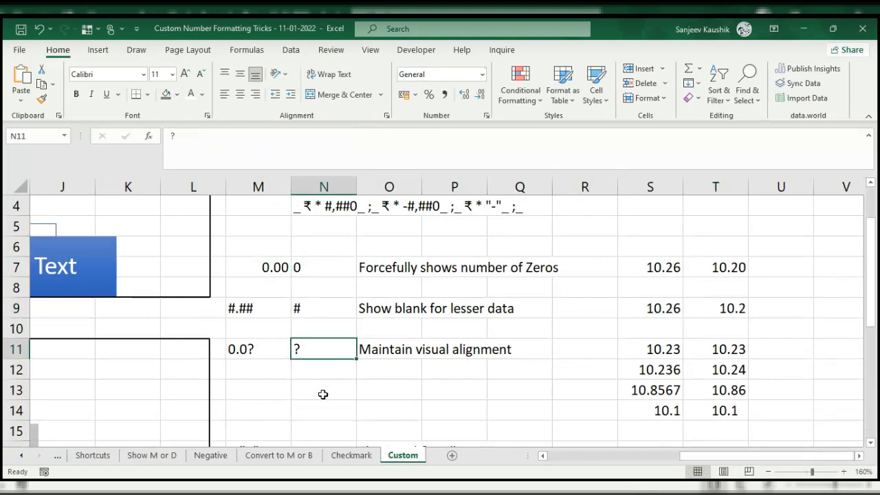
scroll(321, 392, down, 2)
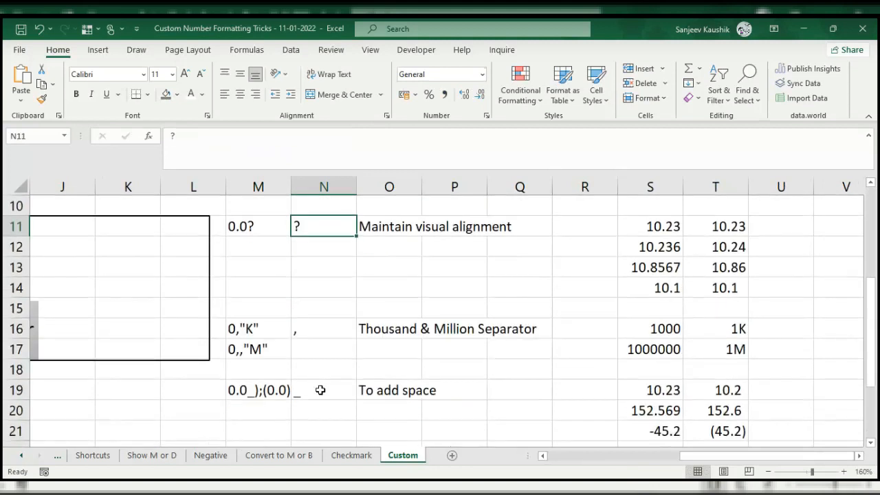
click(314, 330)
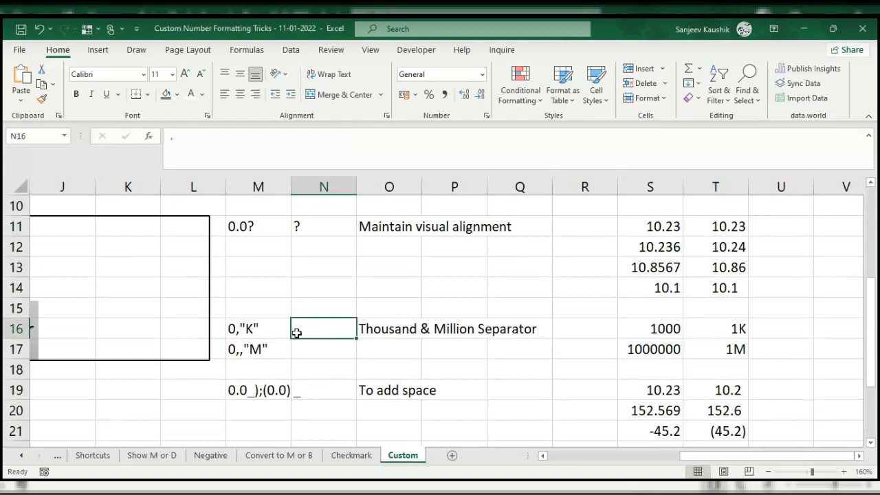
click(233, 350)
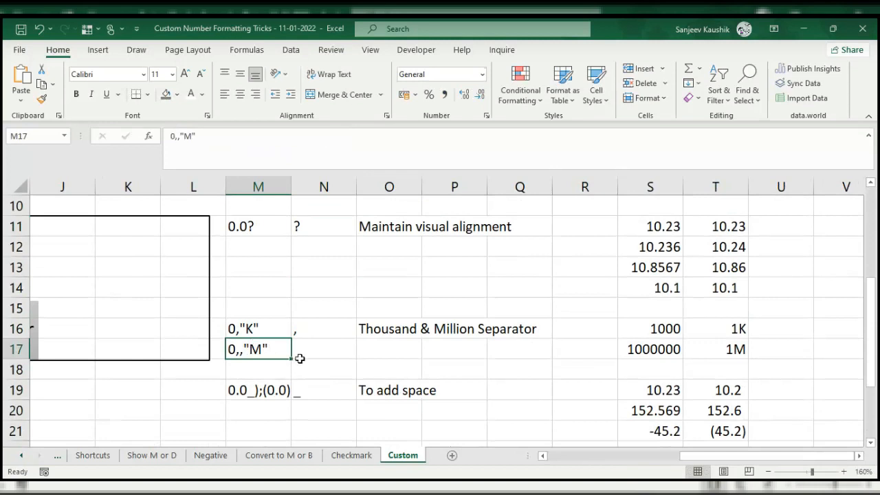
- Examine the 0 placeholder row: the format code in M7, its description in O7 and the underlying value of S7
scroll(300, 351, up, 2)
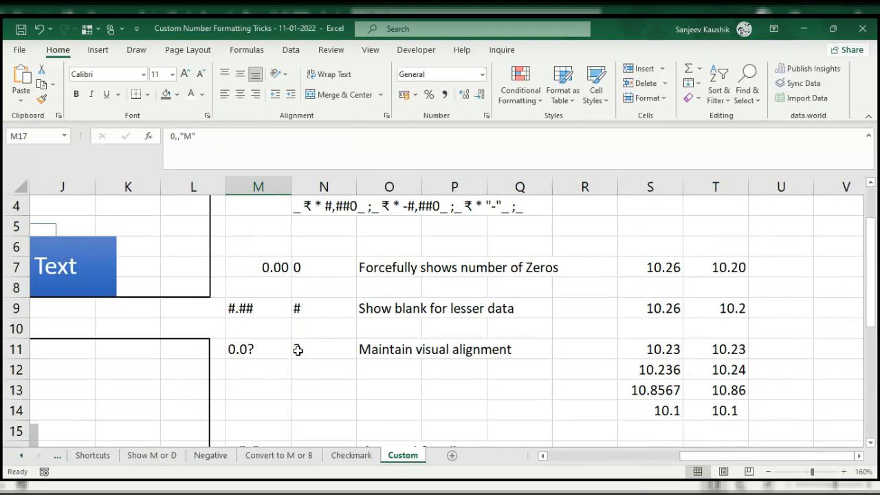
scroll(297, 350, up, 1)
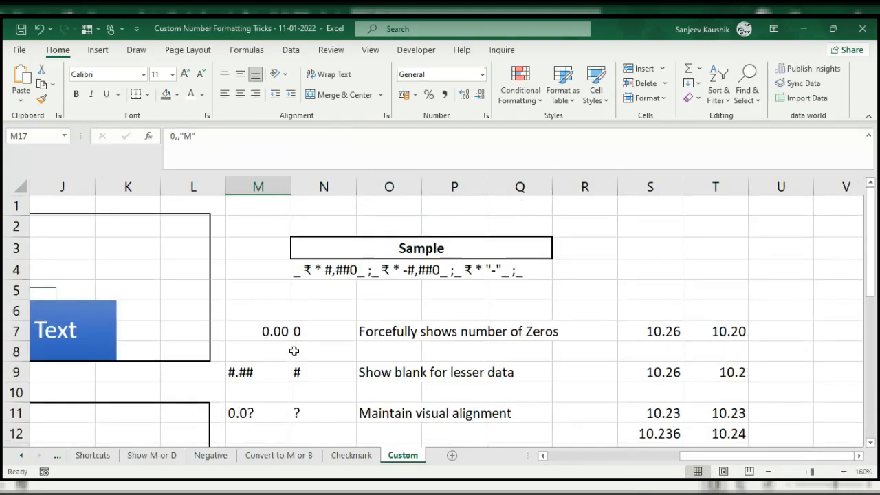
click(277, 332)
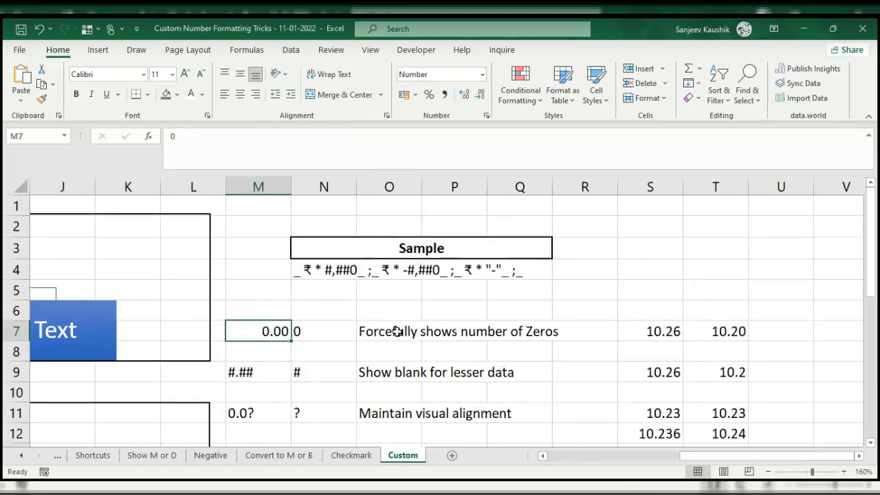
click(368, 331)
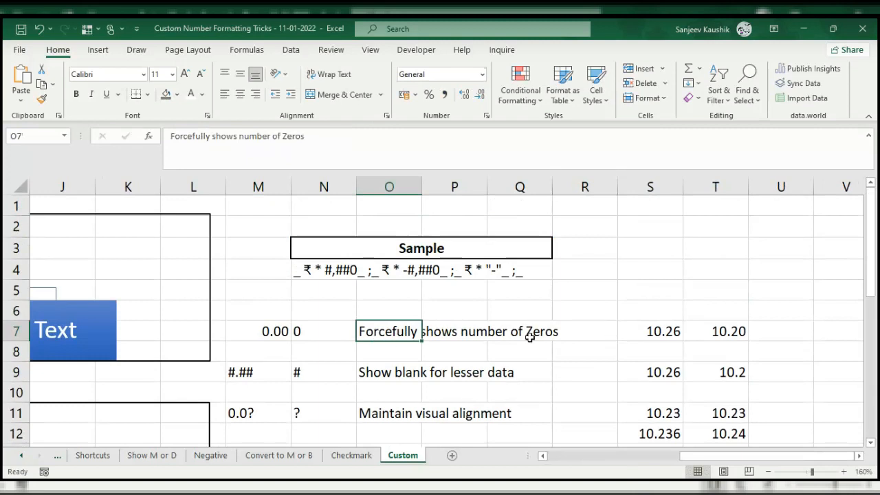
click(657, 331)
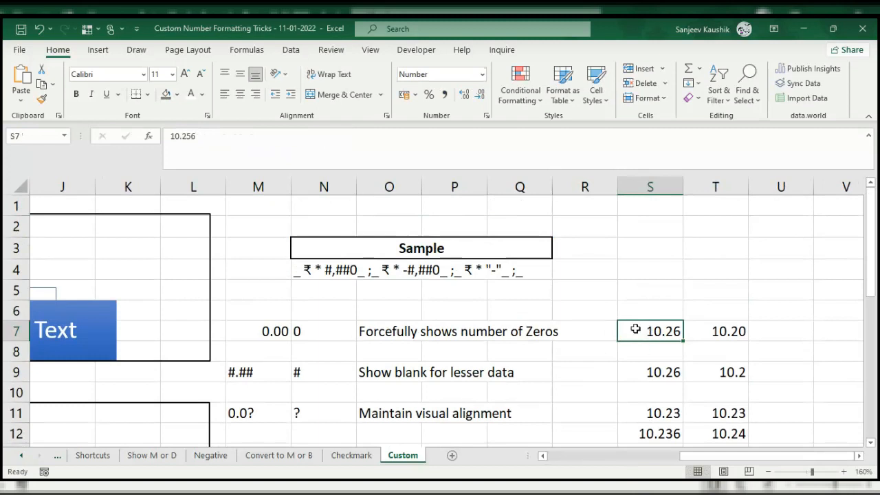
click(171, 136)
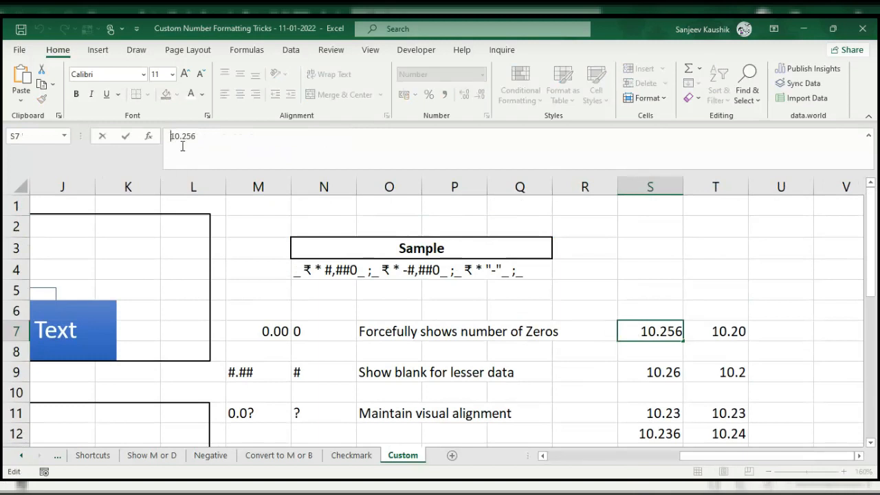
- Enter the unformatted test values 10.256 in cell S6 and 10.2 in cell T6
click(638, 306)
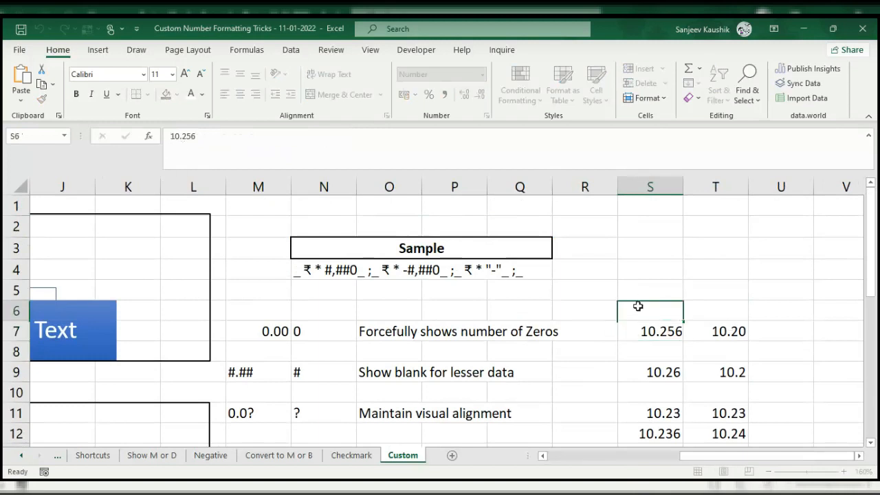
text(10.256)
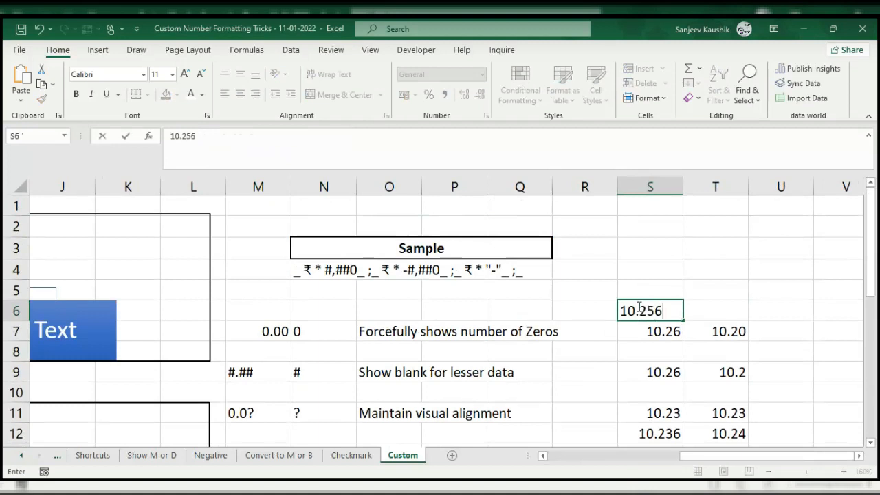
key(Return)
click(637, 309)
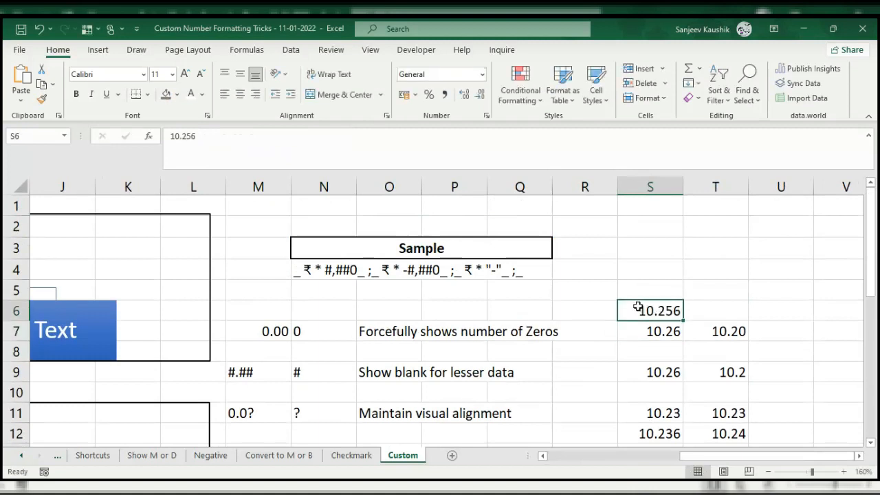
click(729, 315)
text(10.2)
key(Return)
key(Up)
key(Left)
- Apply the custom number format 0.00 to cells S6:T6
drag(637, 308, 705, 305)
key(ctrl+1)
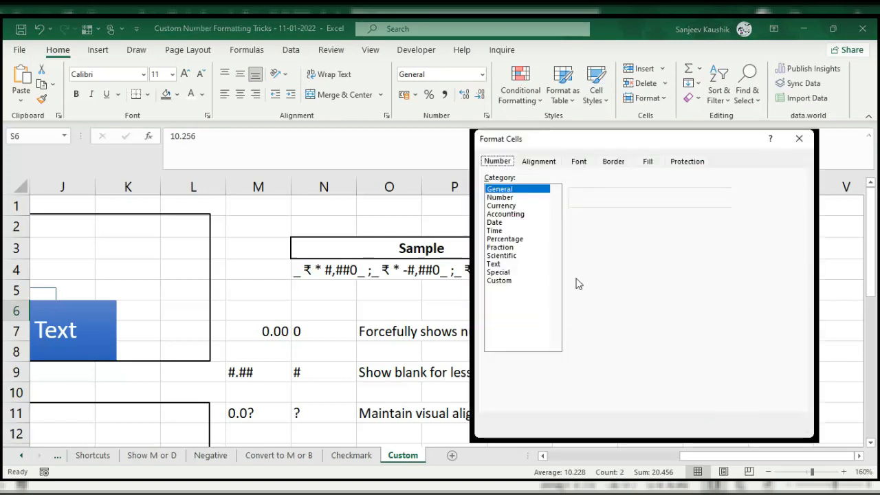
click(499, 280)
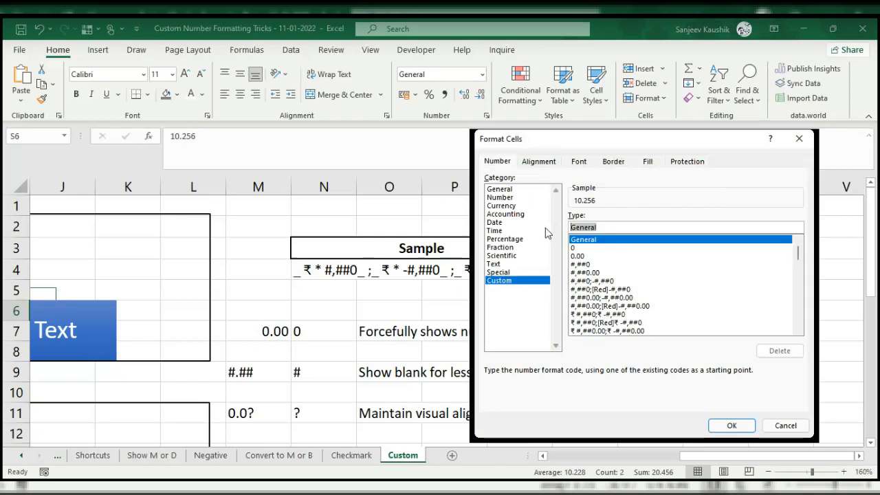
text(0.00)
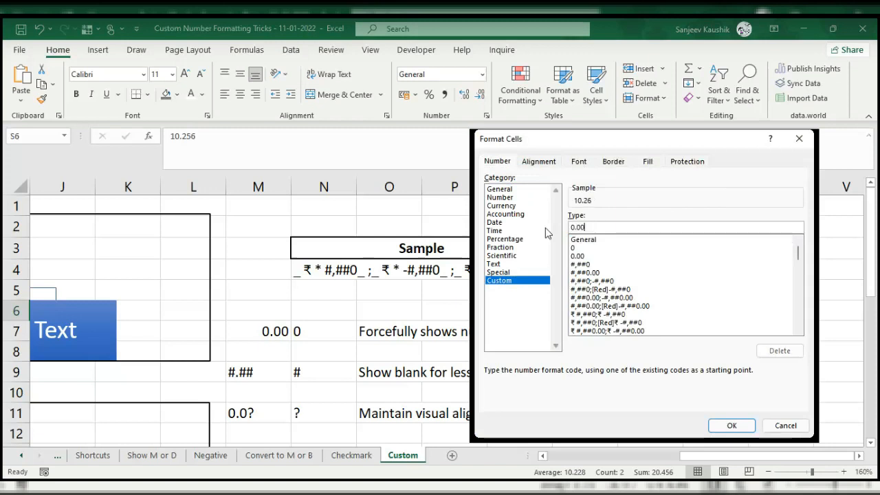
click(730, 425)
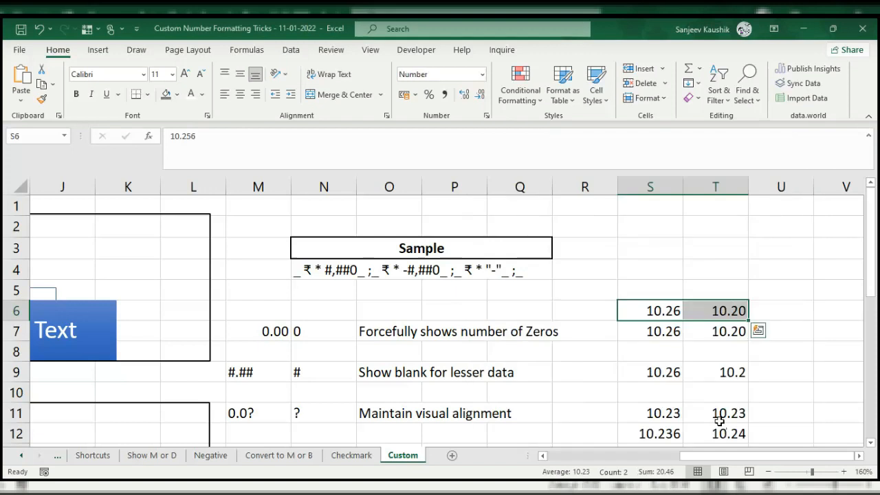
- Compare the formatted values in S6 and T6 with their underlying values and the format code in M7
click(655, 310)
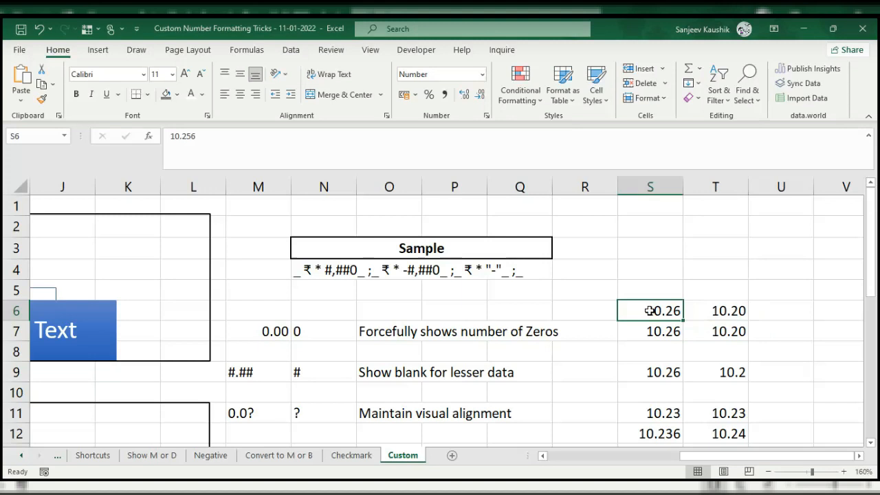
click(259, 332)
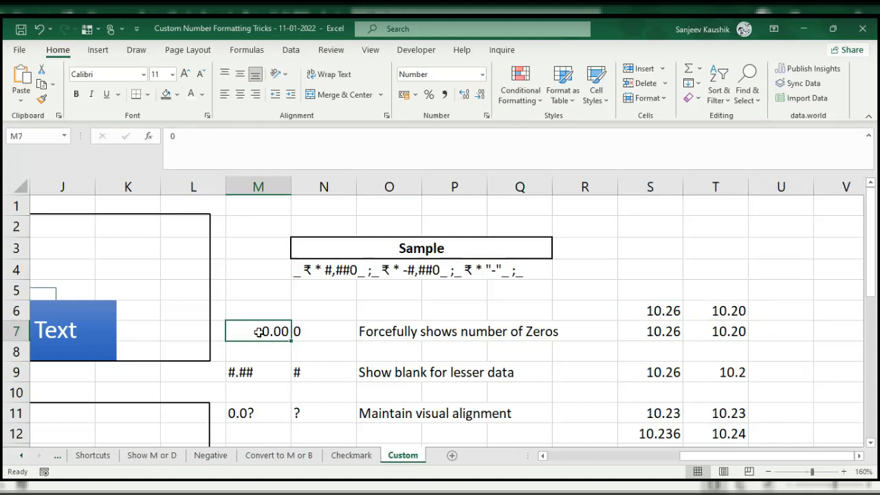
click(648, 309)
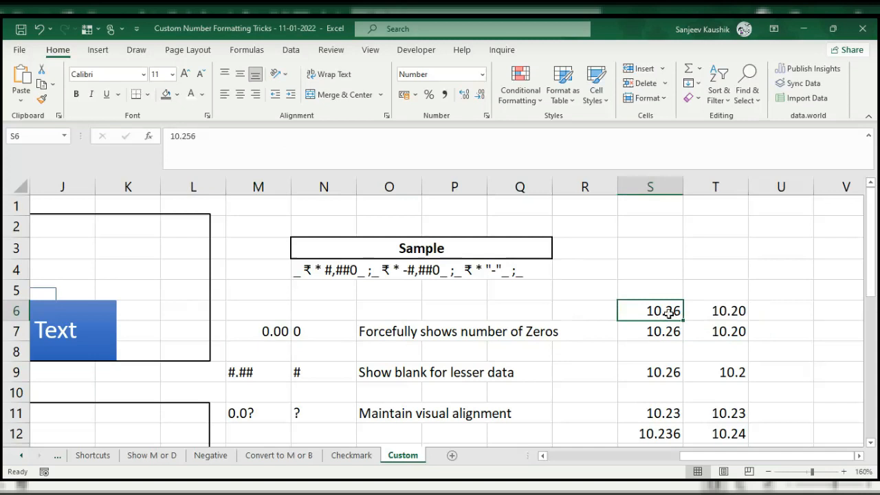
click(725, 311)
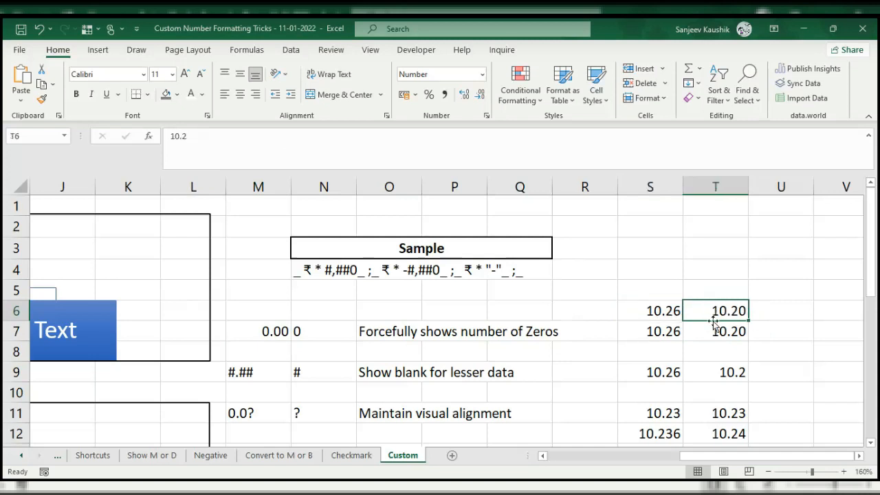
drag(751, 310, 250, 372)
- Examine the #.## format code in M9, its description and the examples in S9:T9, comparing them with the 0.00 result in T6
click(251, 372)
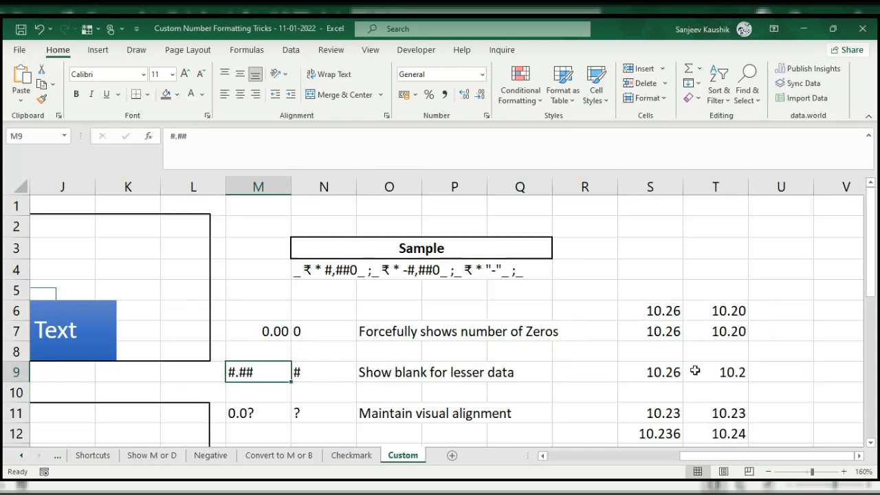
click(669, 371)
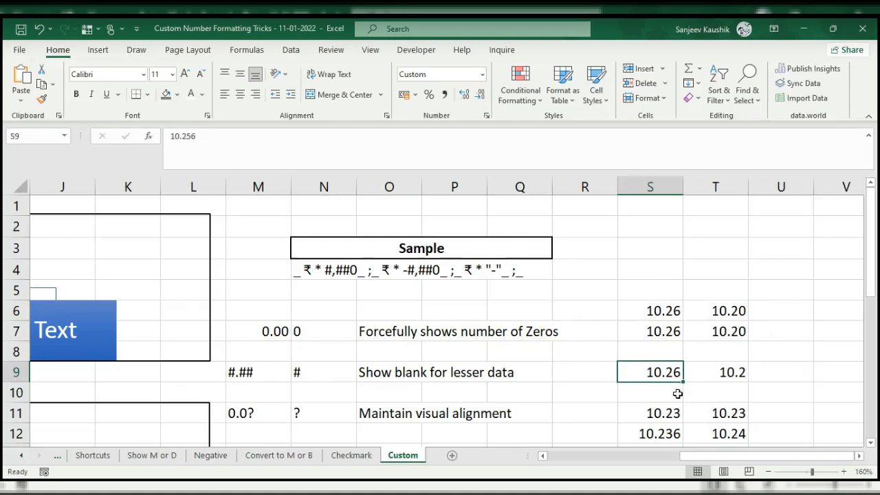
click(730, 372)
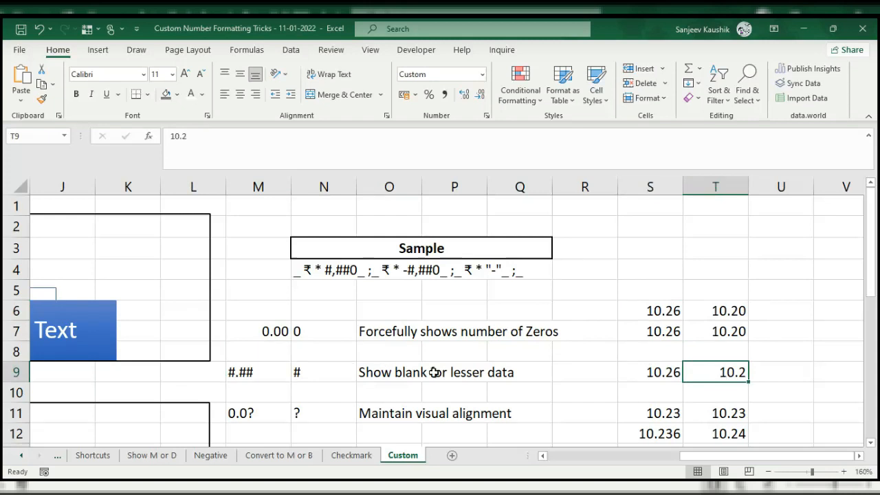
click(362, 369)
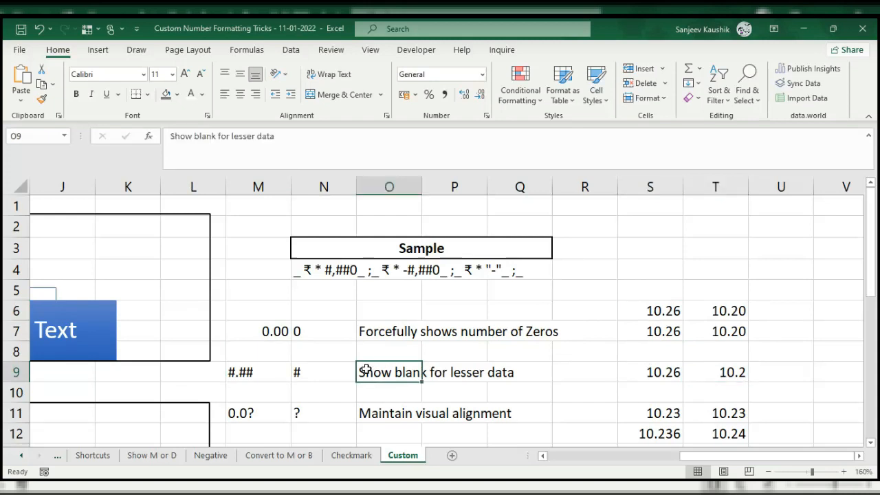
click(733, 373)
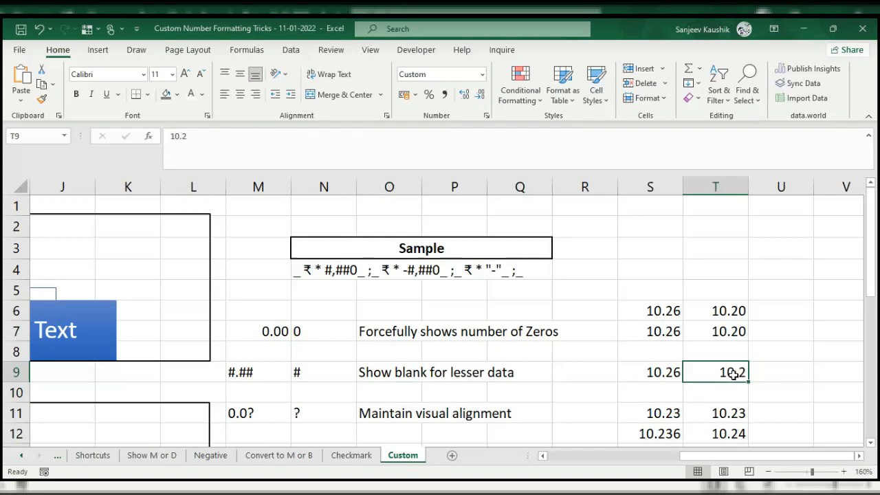
click(728, 311)
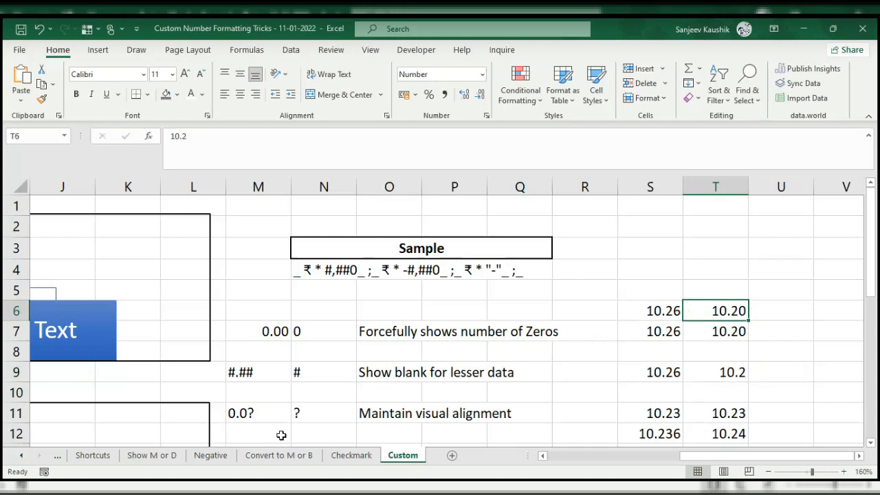
click(262, 371)
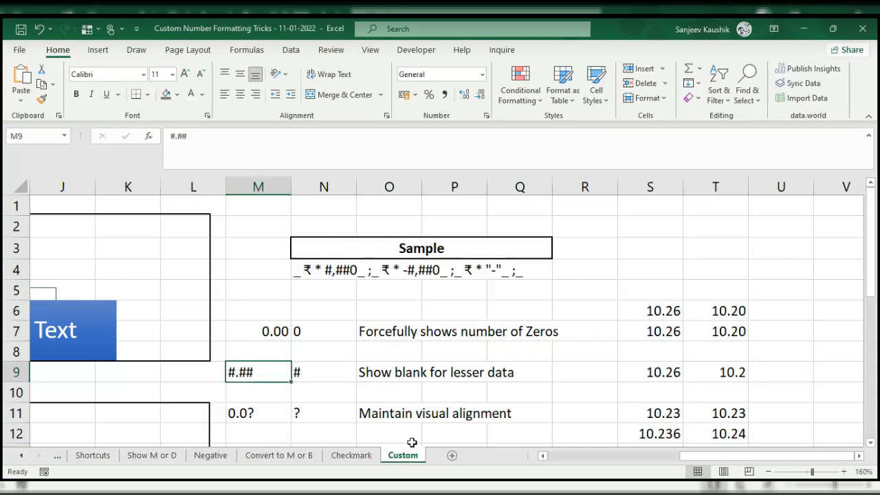
click(671, 372)
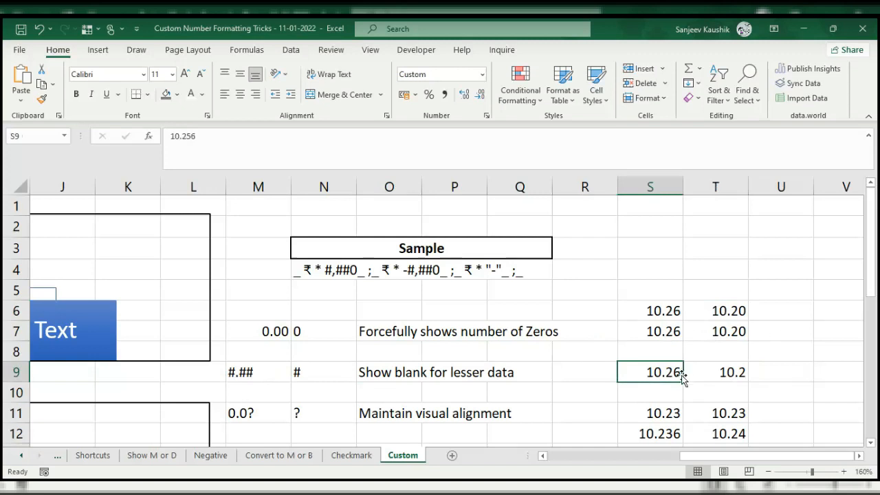
click(733, 373)
- Examine the 0.0? format code in M11, its description and the examples in S11:T14, comparing them with the 0.00 result in T6
scroll(660, 348, down, 1)
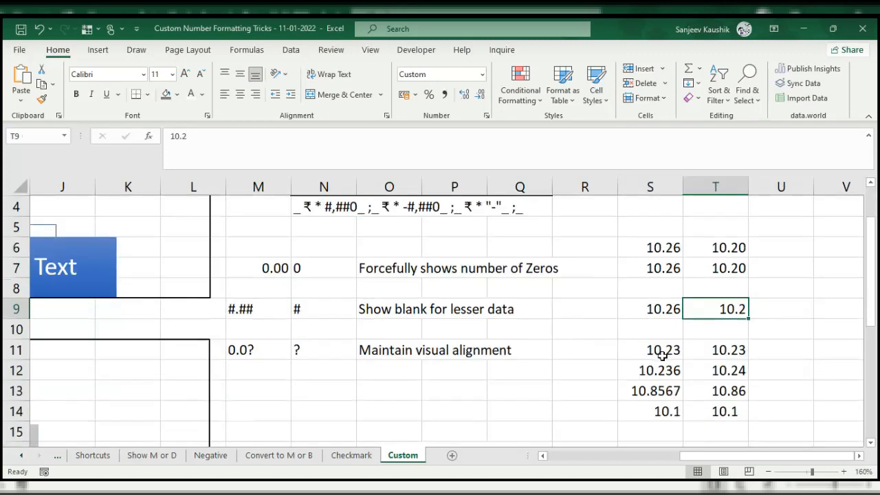
scroll(662, 355, down, 1)
scroll(662, 355, down, 1)
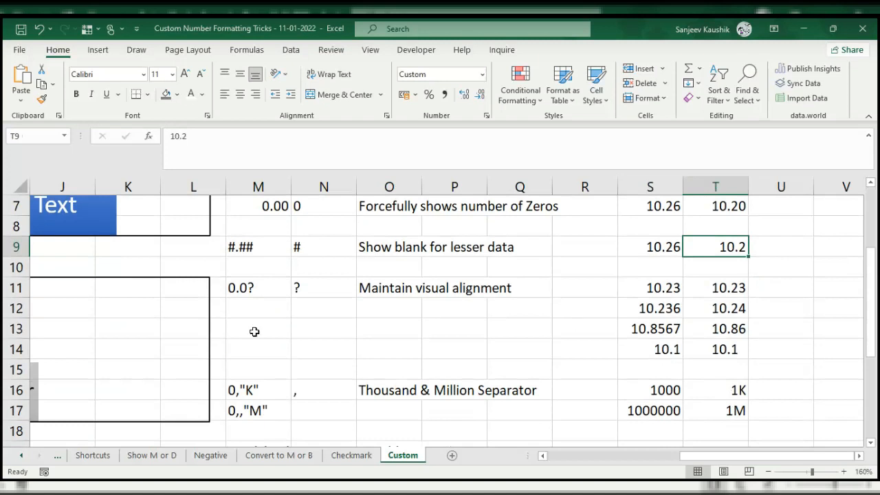
click(245, 288)
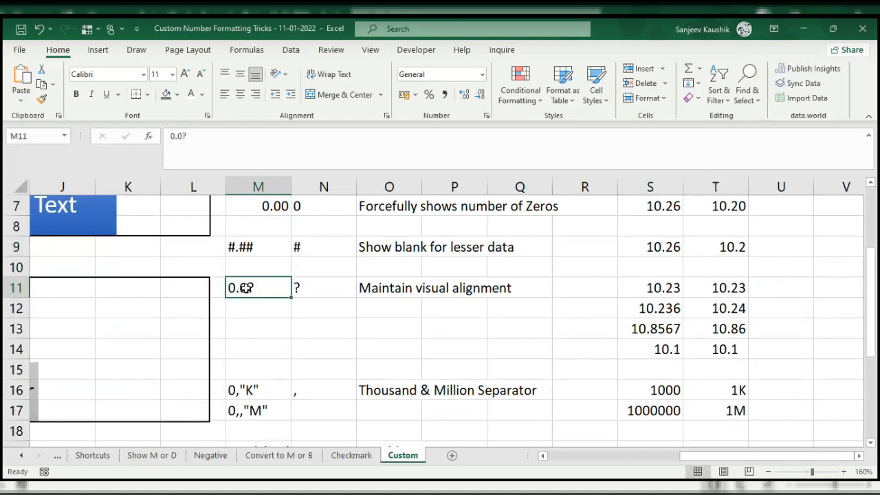
click(309, 289)
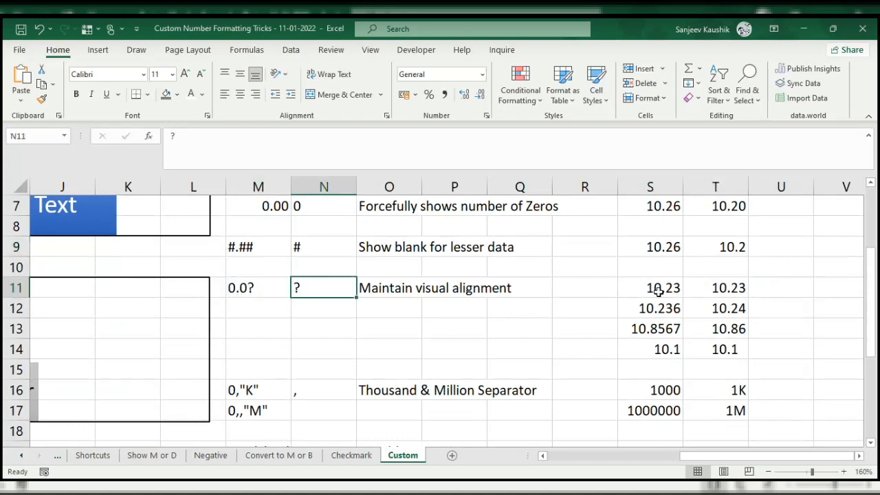
drag(652, 288, 654, 348)
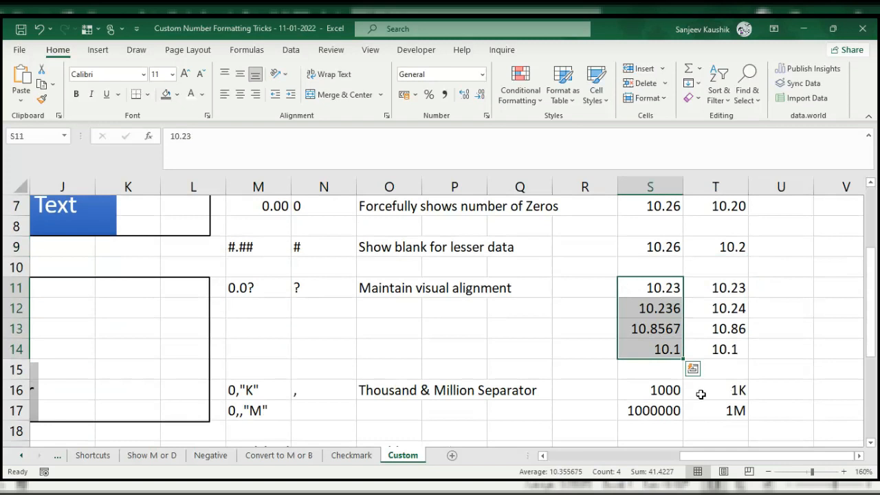
click(665, 348)
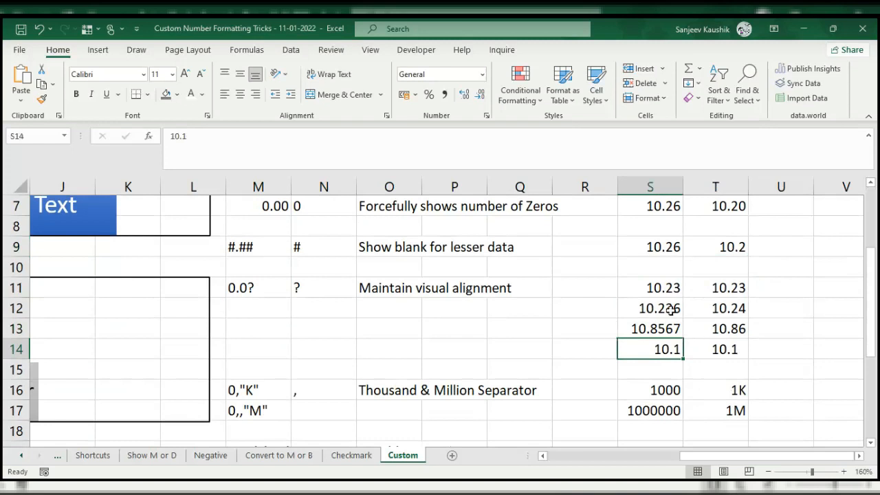
drag(724, 287, 722, 352)
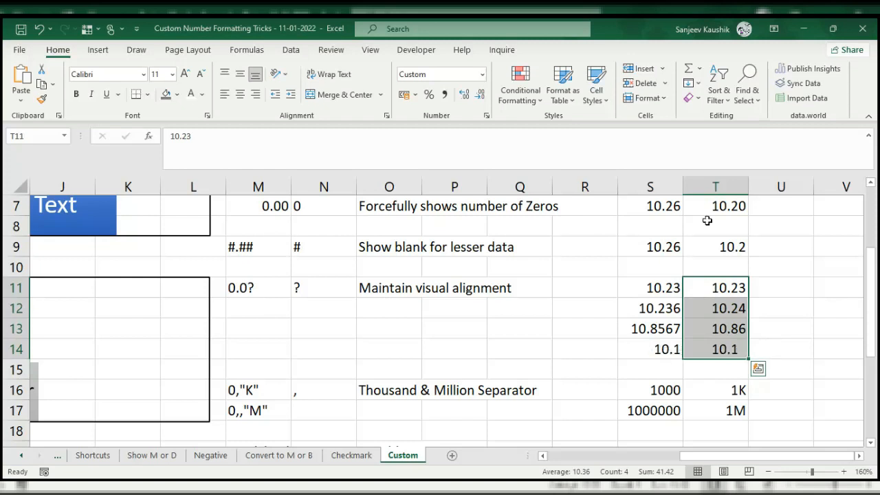
scroll(730, 213, up, 1)
click(735, 246)
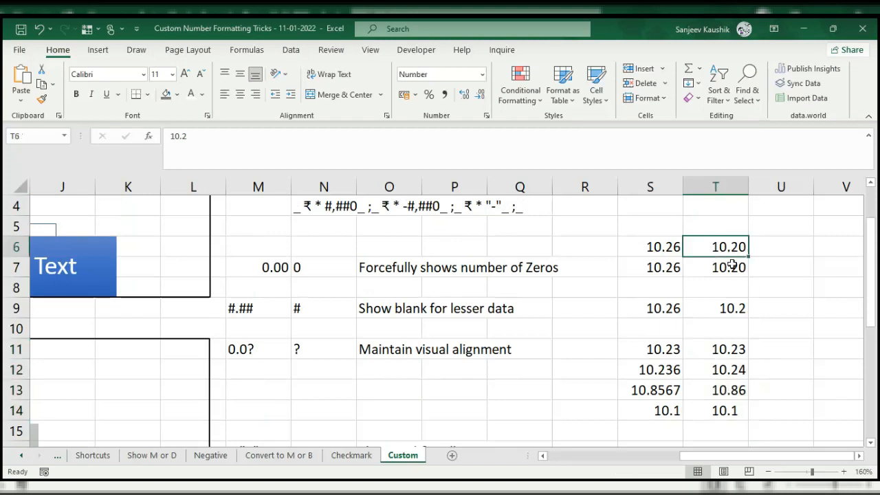
click(717, 410)
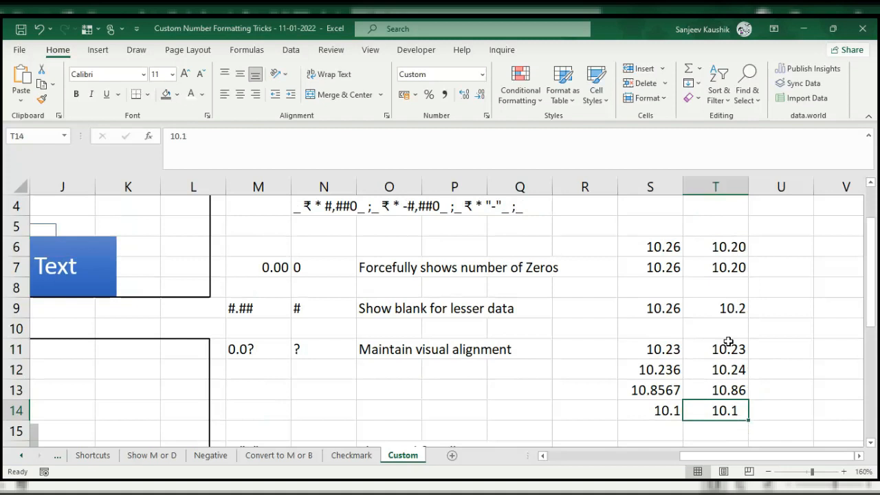
- Look through the remaining format codes in rows 16 to 25 for thousand and million separators, added space and colors
scroll(729, 337, down, 1)
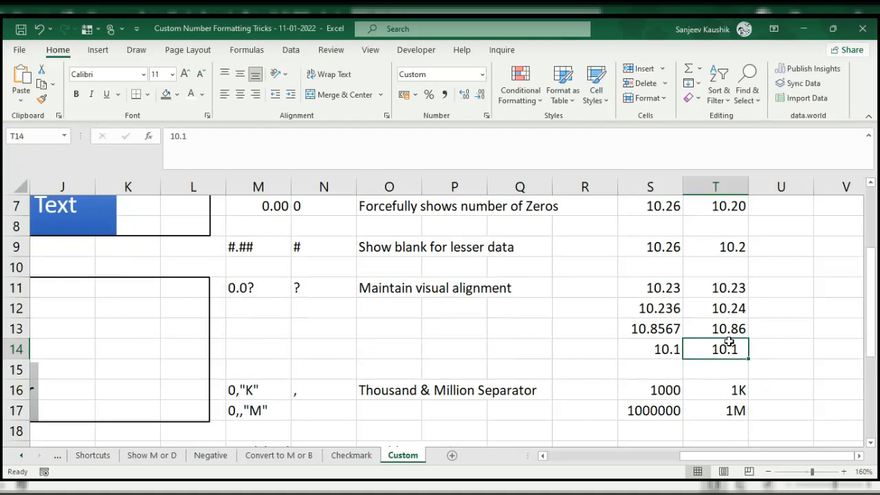
scroll(729, 342, down, 2)
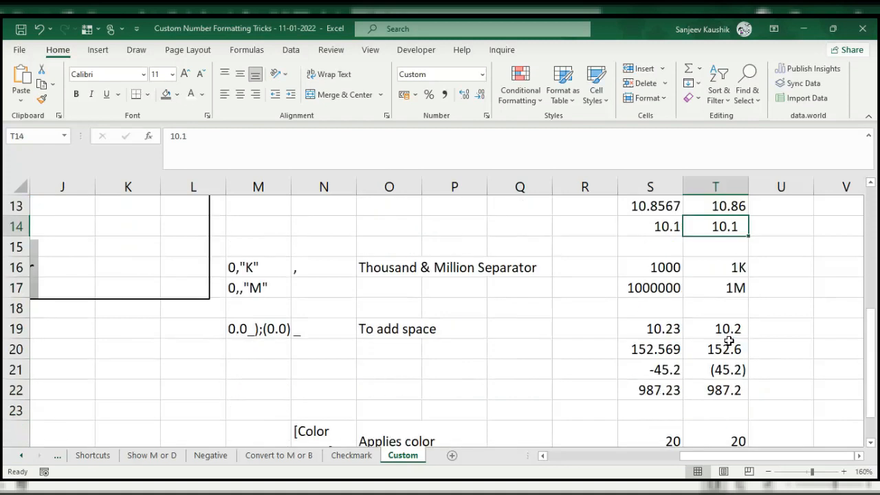
scroll(729, 342, down, 1)
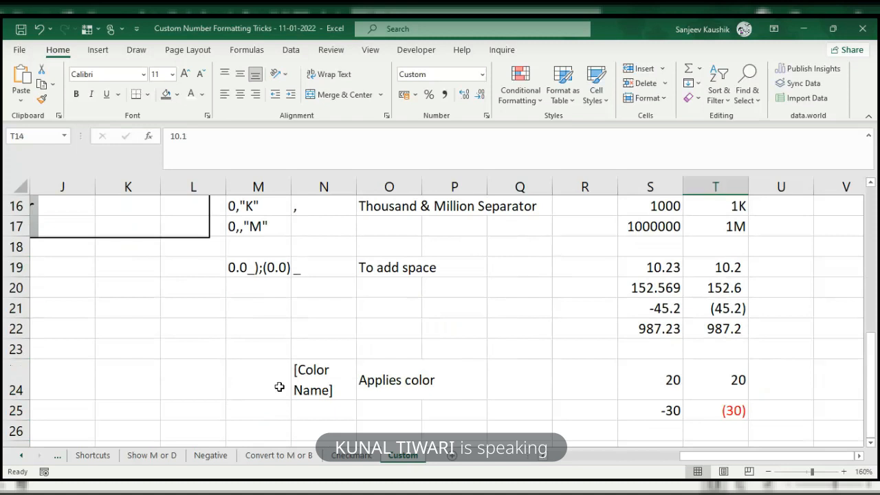
scroll(503, 388, up, 2)
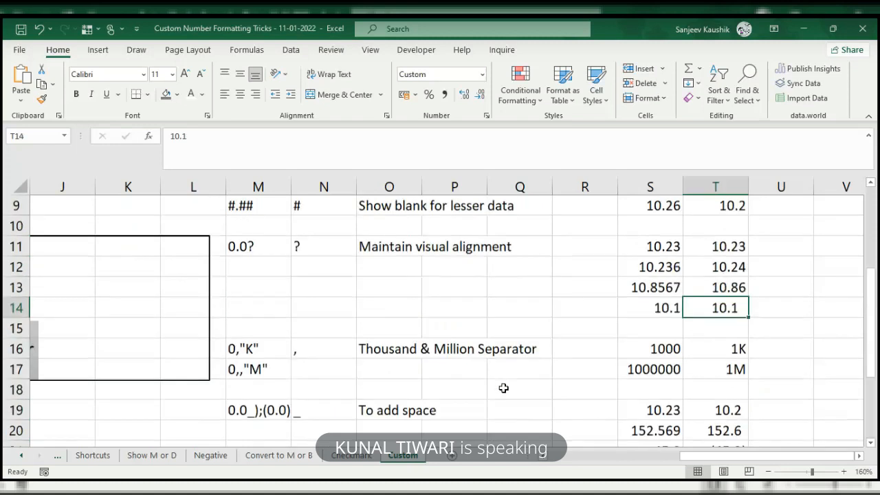
scroll(503, 388, up, 3)
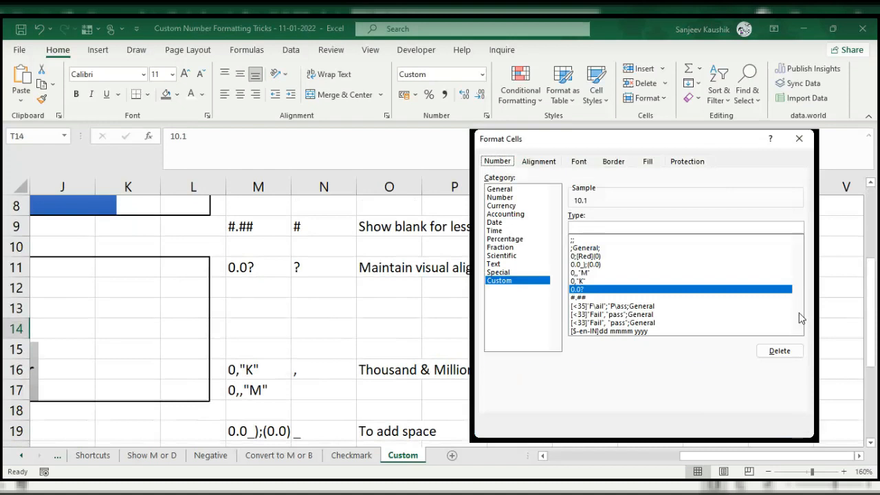
- Browse the list of custom number format codes for cell T14 and close the dialog without changing anything
scroll(798, 314, up, 10)
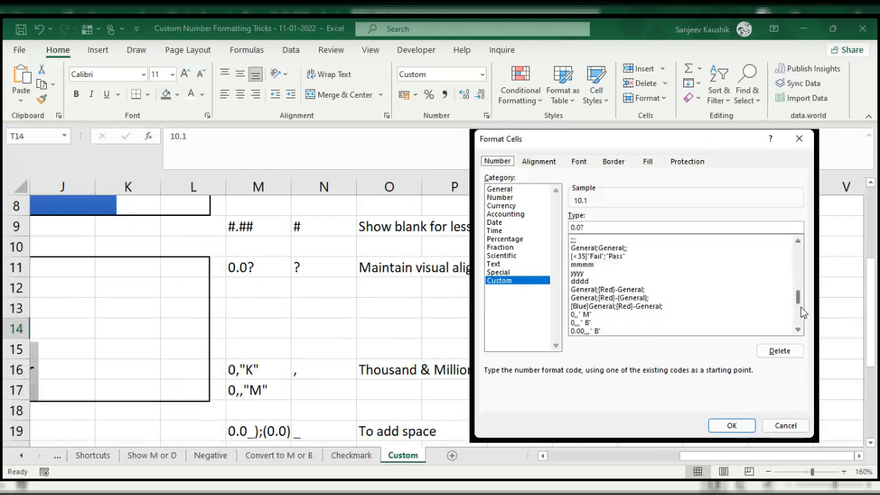
scroll(804, 276, up, 2)
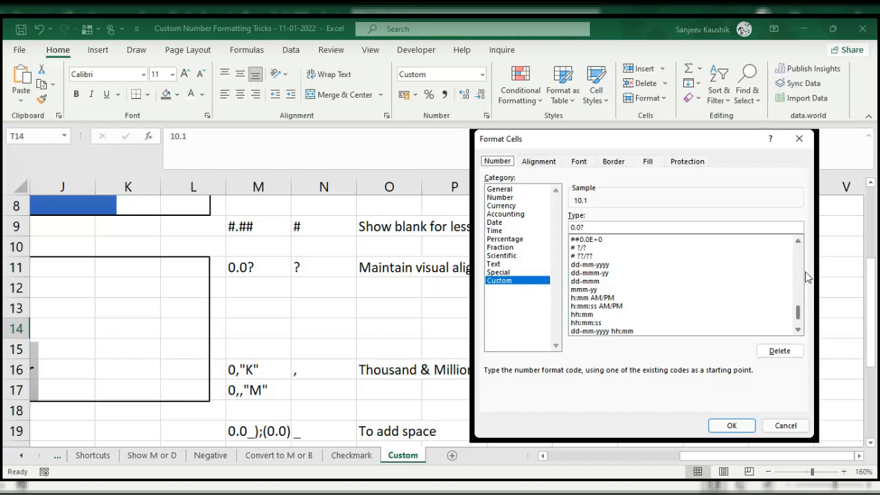
scroll(807, 275, up, 1)
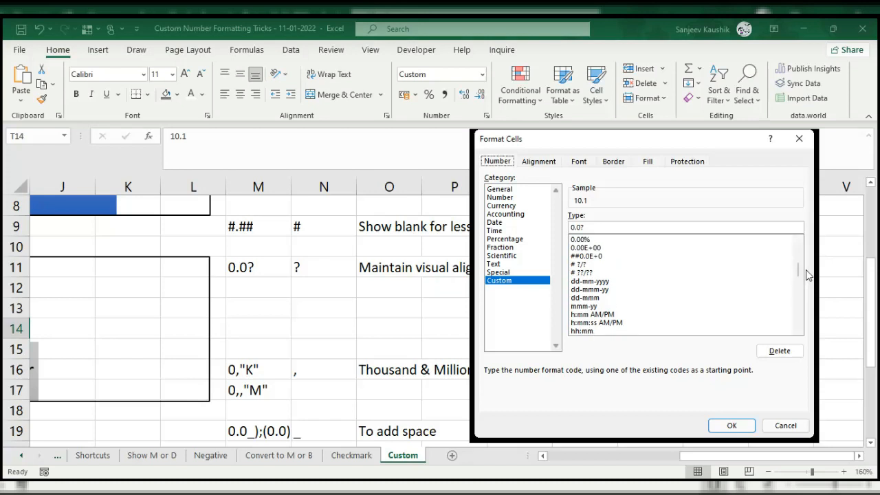
click(781, 426)
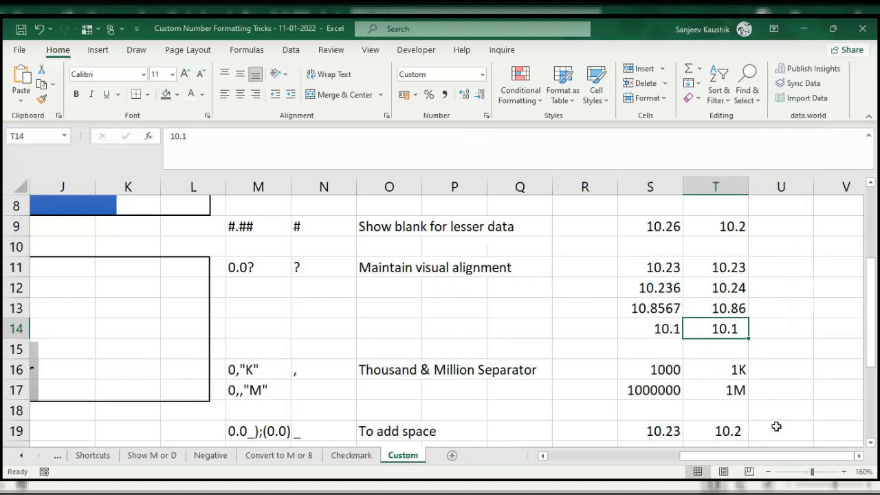
click(391, 337)
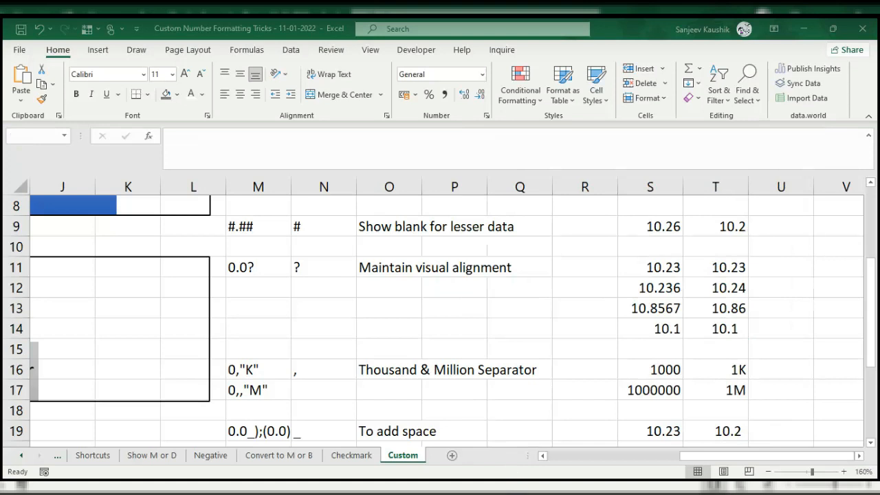
click(560, 448)
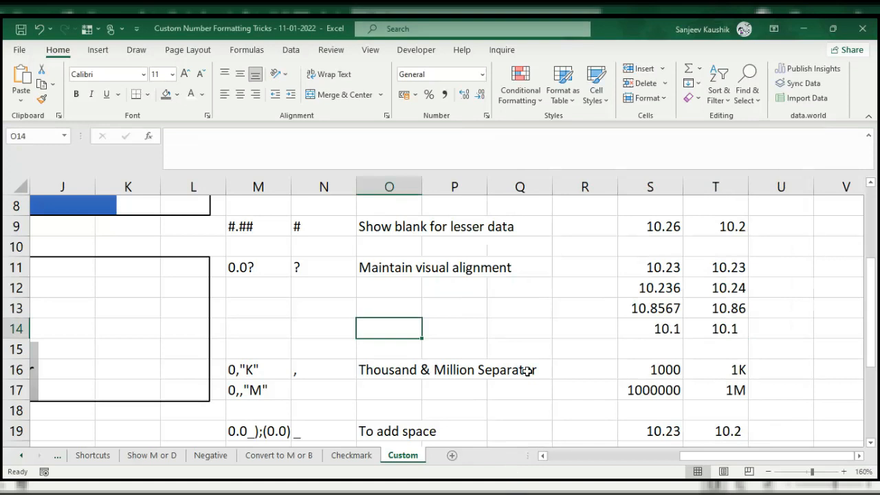
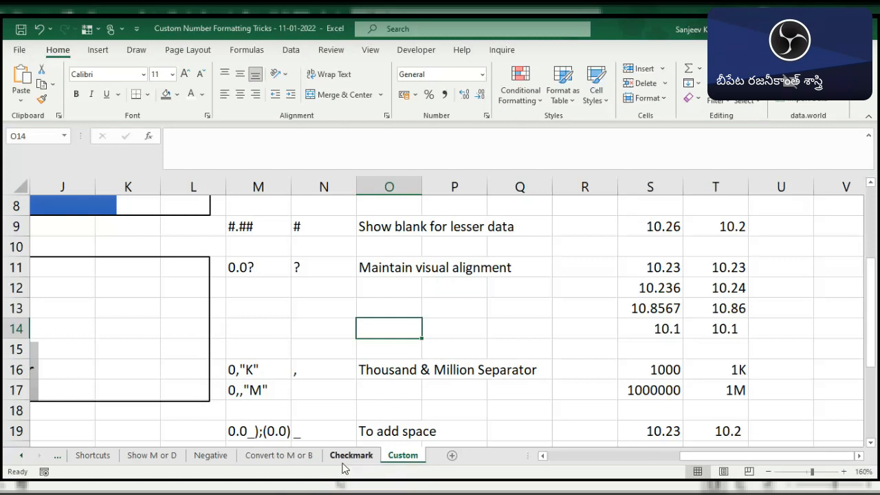
- Open the Convert to M or B sheet, check the revenue value in B2 and widen column F to fit a long number
click(289, 455)
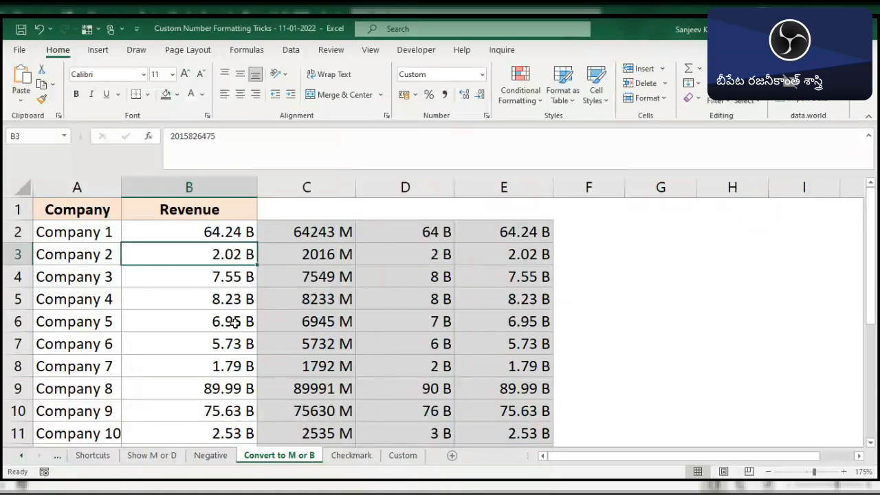
click(222, 233)
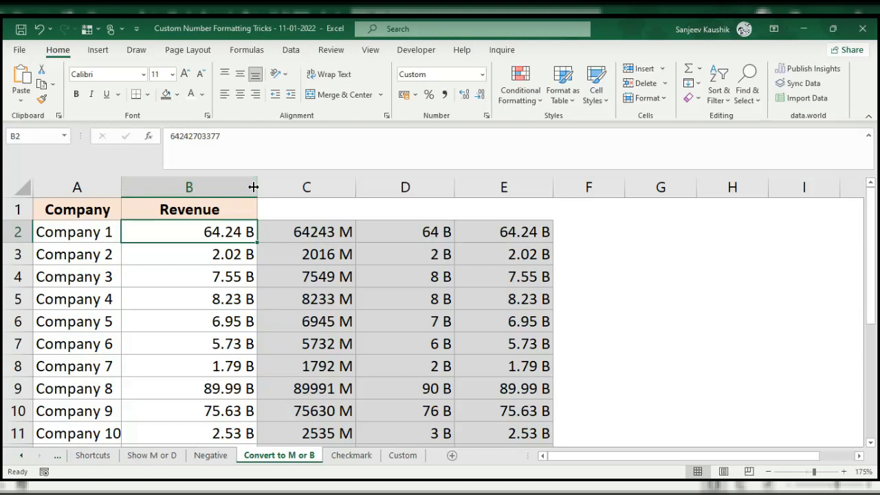
click(599, 235)
drag(623, 190, 731, 189)
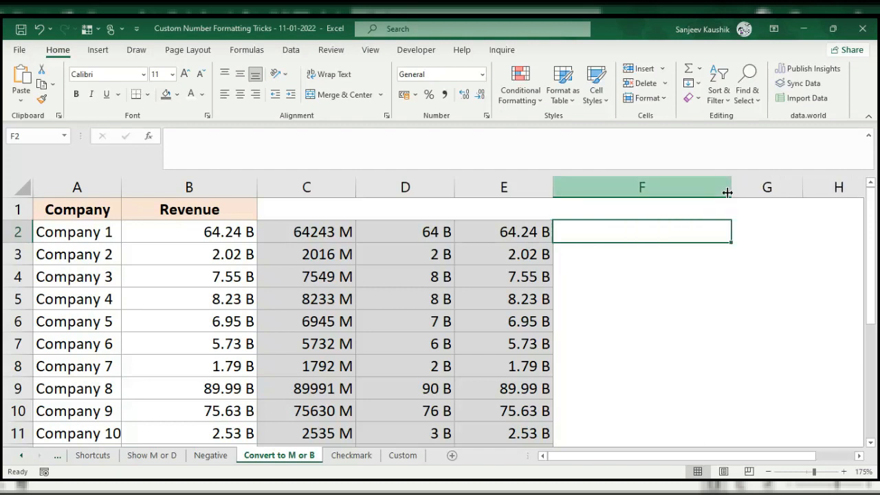
- Enter a test number made of nineteen 1s in cell F2
text(1111111)
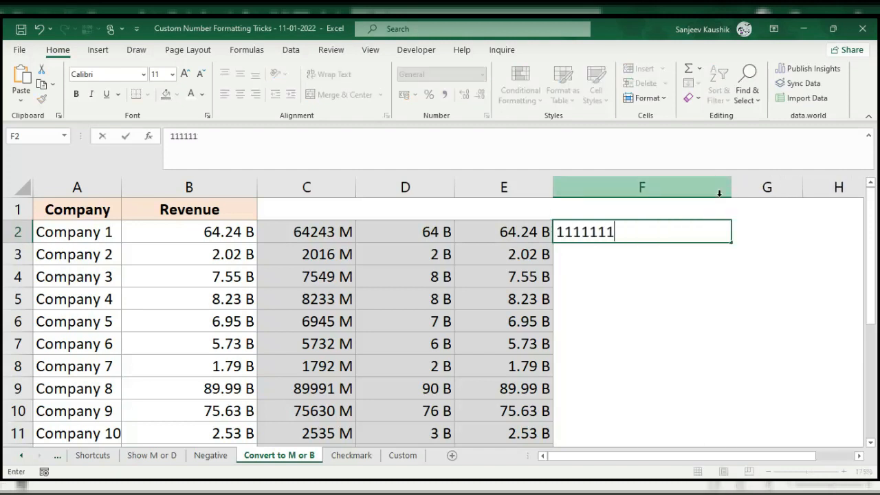
text(11111111111111)
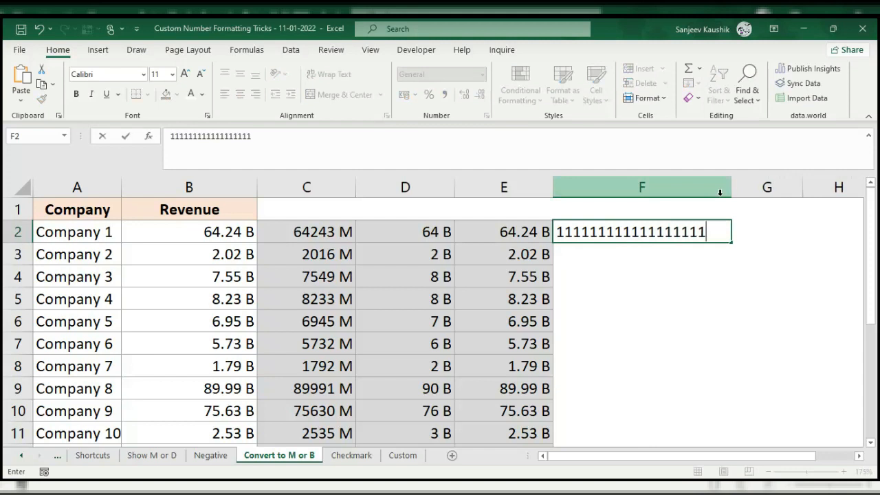
key(Return)
key(Up)
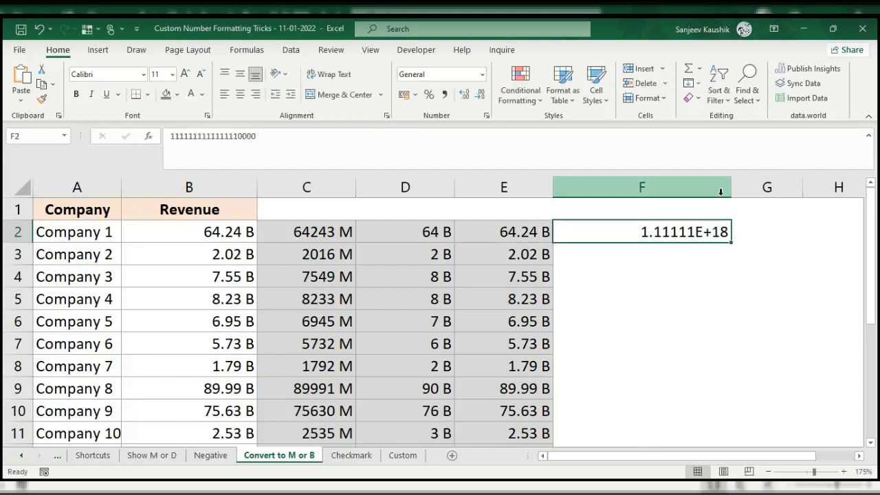
- Apply the General number format to cell F2 and delete its long test number
click(481, 76)
click(479, 102)
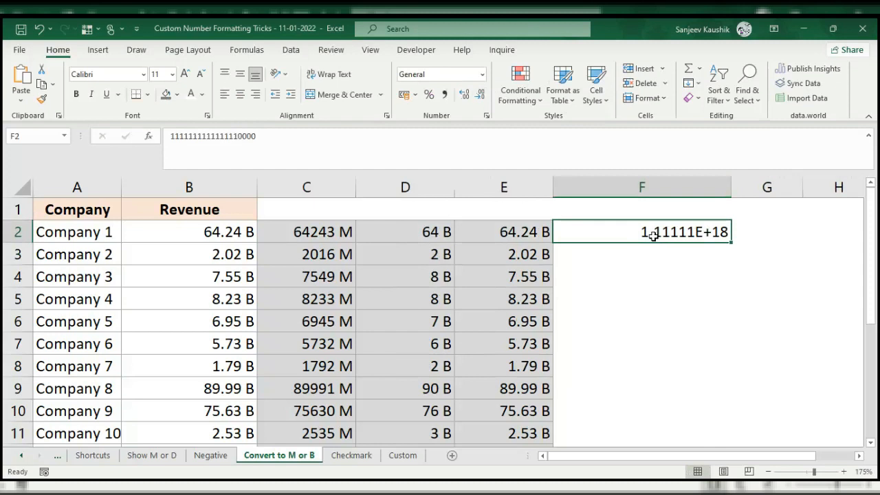
key(Delete)
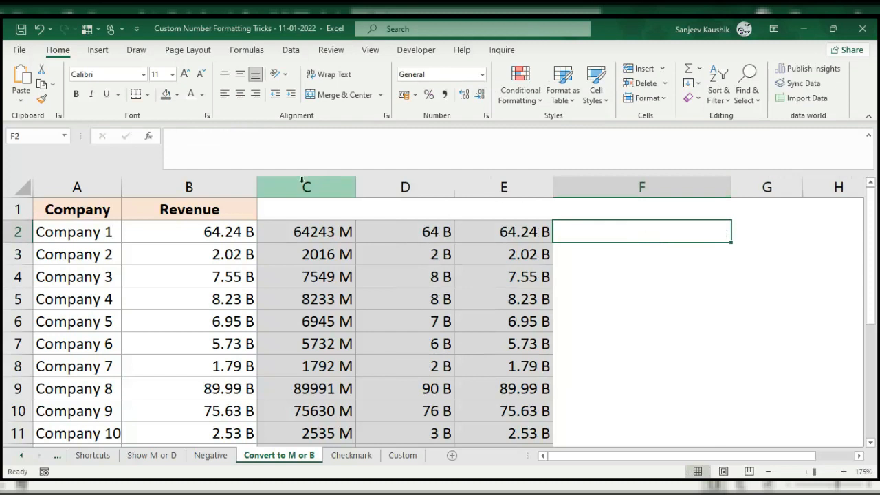
- Inspect the custom format code of the revenue value in B2 and close the dialog without changes
click(212, 232)
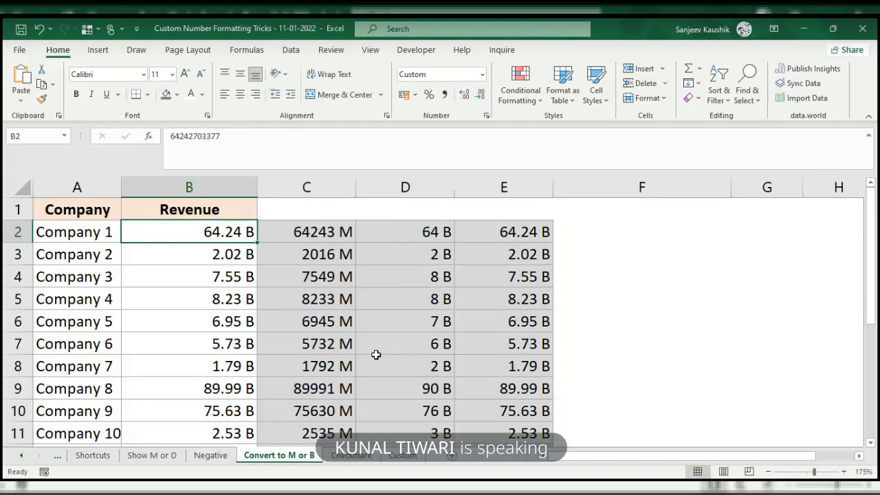
key(ctrl+1)
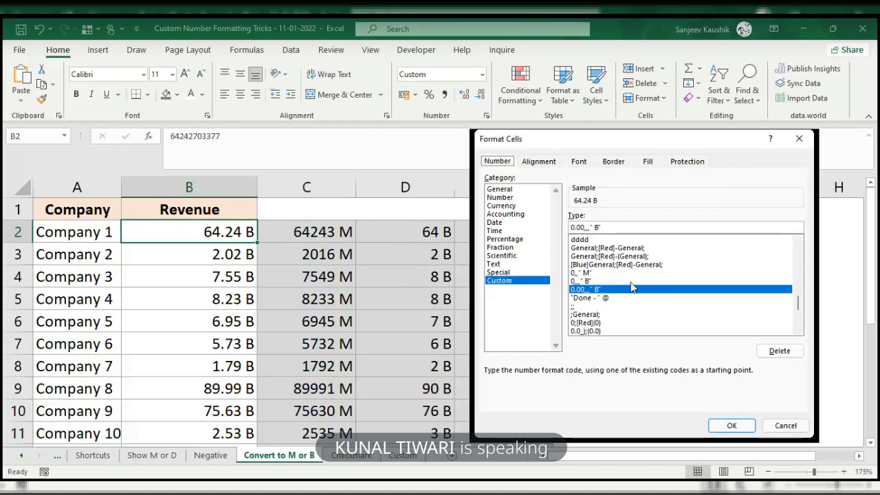
click(783, 427)
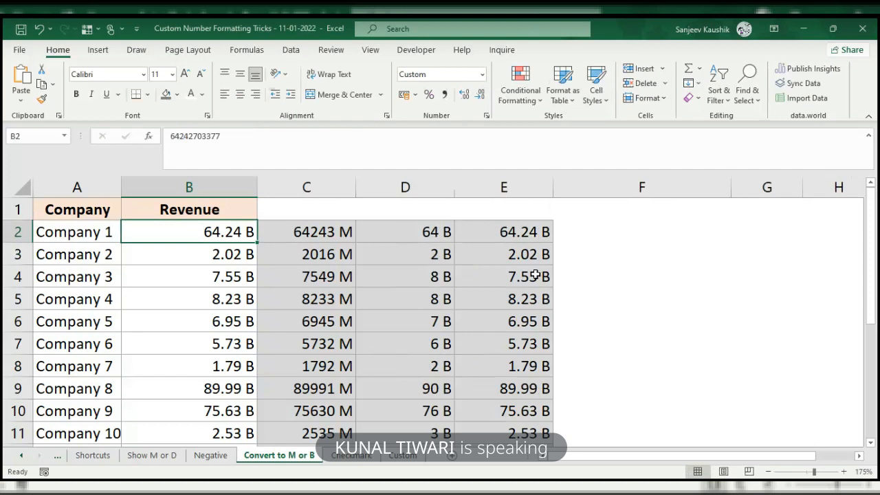
click(616, 232)
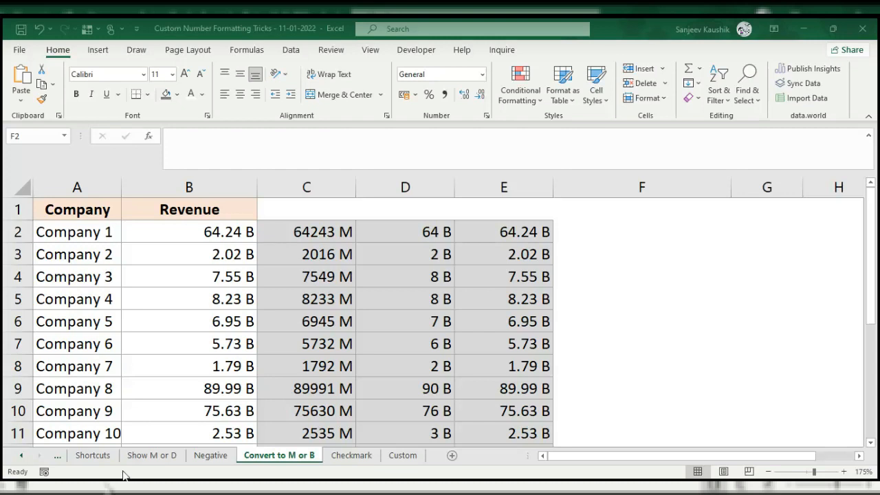
- Go to the Custom Number Formatting sheet and select the negative value in cell B2
click(22, 455)
click(23, 456)
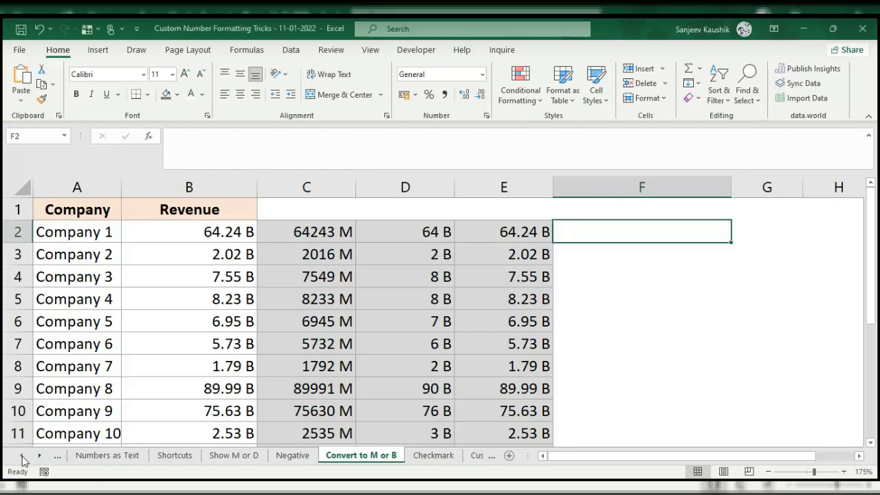
click(24, 456)
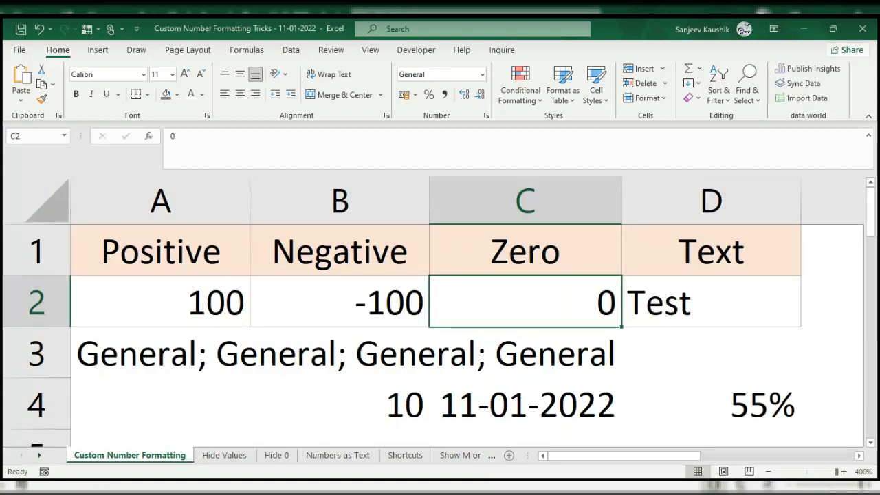
click(320, 299)
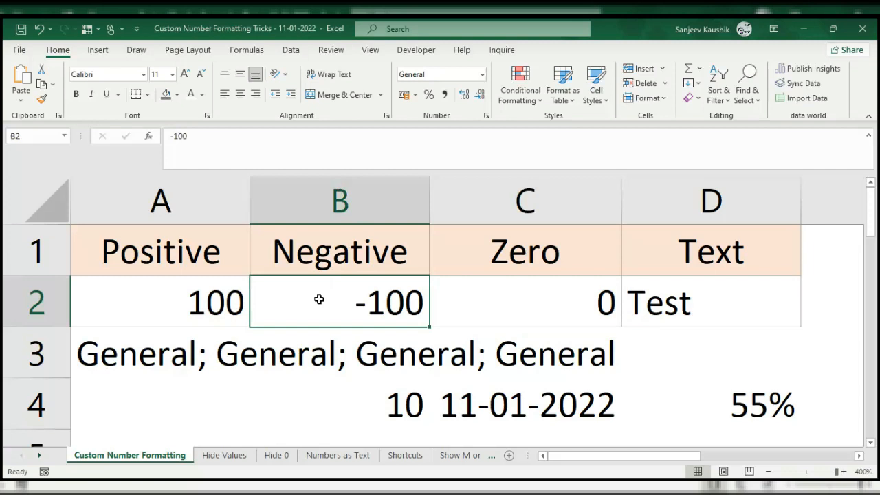